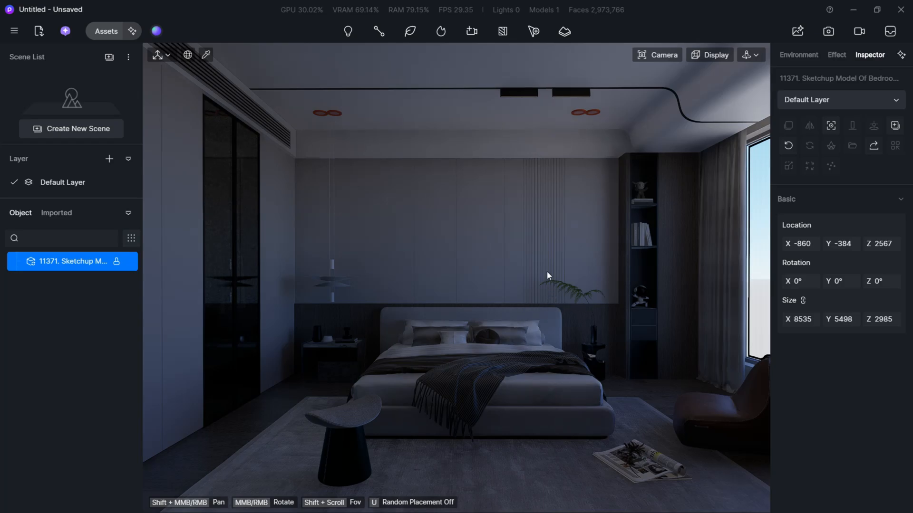
# - Turn off the camera's automatic exposure and switch the viewport navigation to Fly mode
pyautogui.click(658, 55)
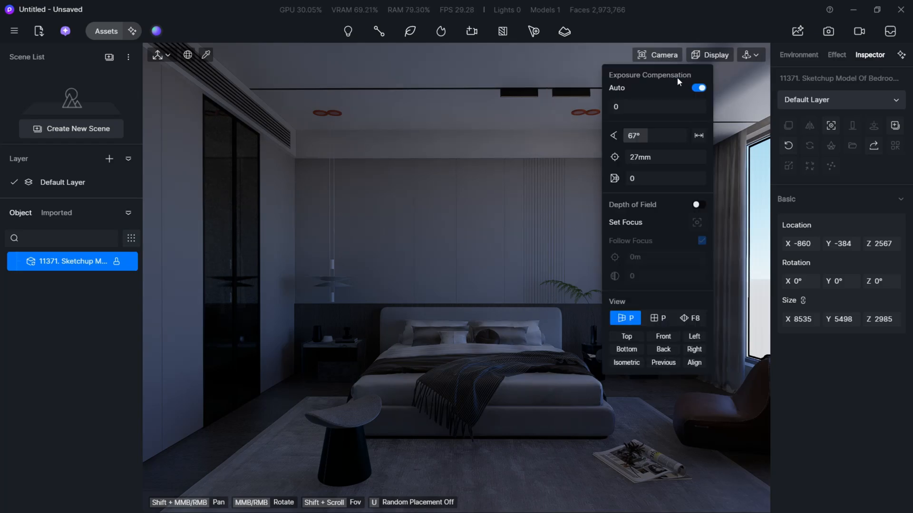
pyautogui.click(697, 89)
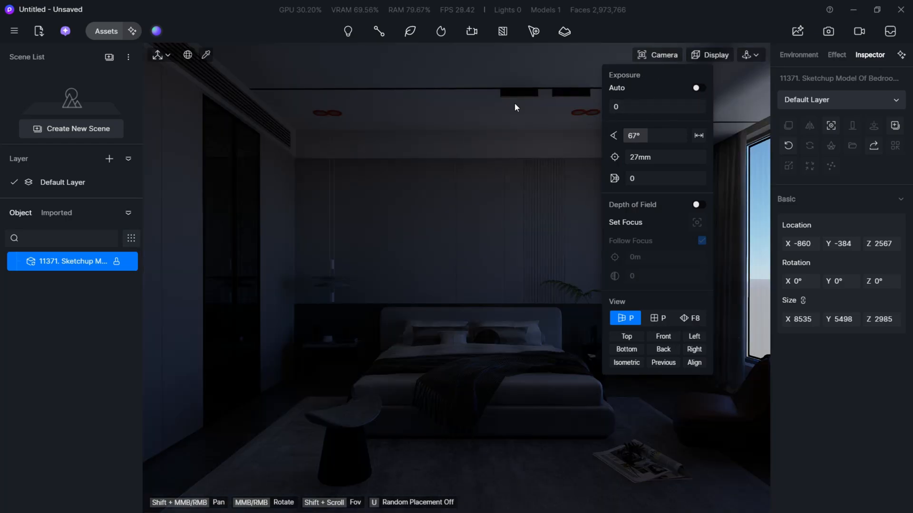
pyautogui.click(756, 54)
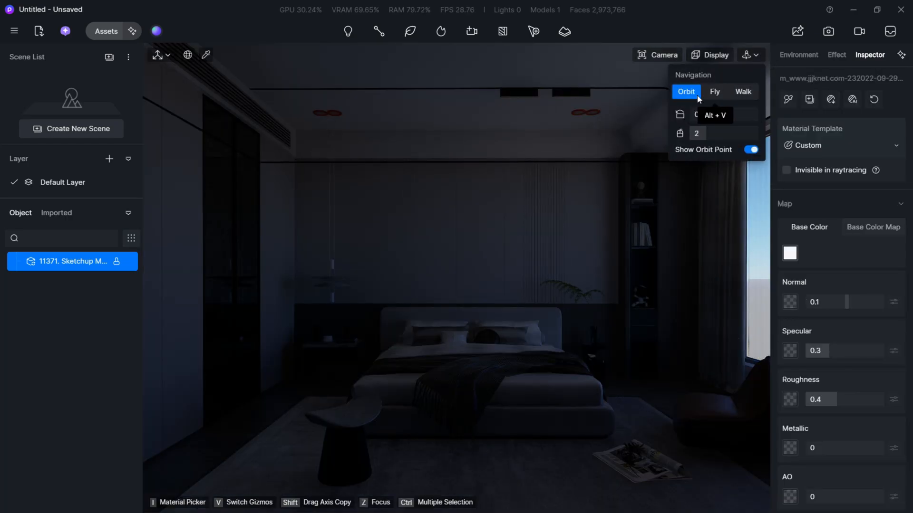
pyautogui.click(714, 91)
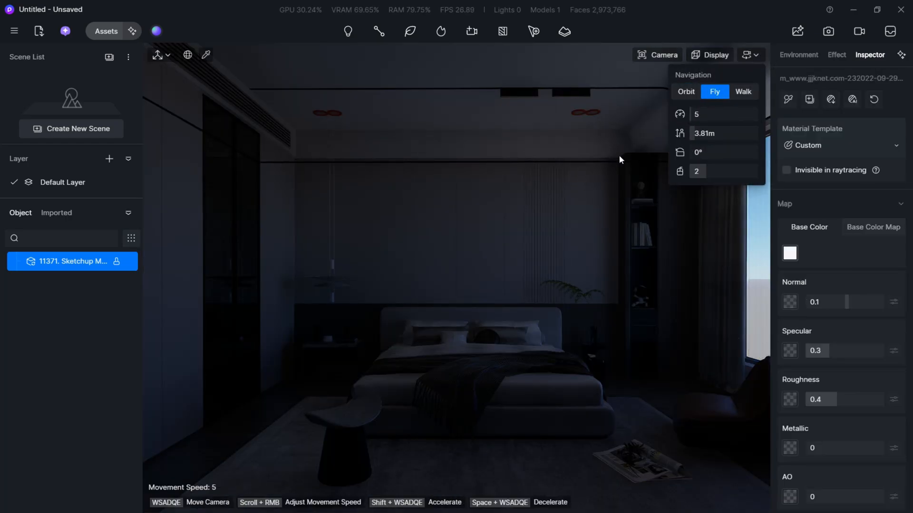
# - Pull the camera back to frame the bedroom facing the bed with the window in view, and save it as a new scene
pyautogui.click(598, 182)
pyautogui.moveTo(595, 207); pyautogui.dragTo(597, 209, button='right')
pyautogui.press('s')
pyautogui.press('s')
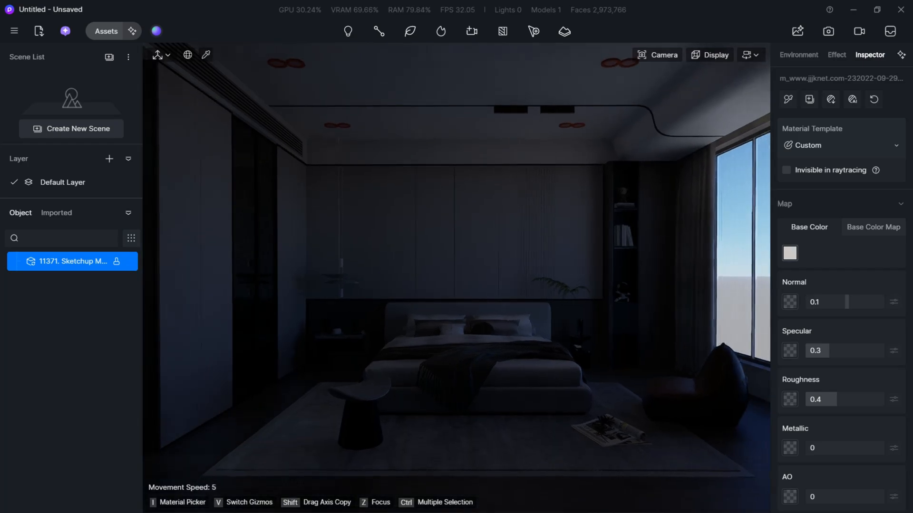
pyautogui.press('d')
pyautogui.press('a')
pyautogui.press('s')
pyautogui.press('q')
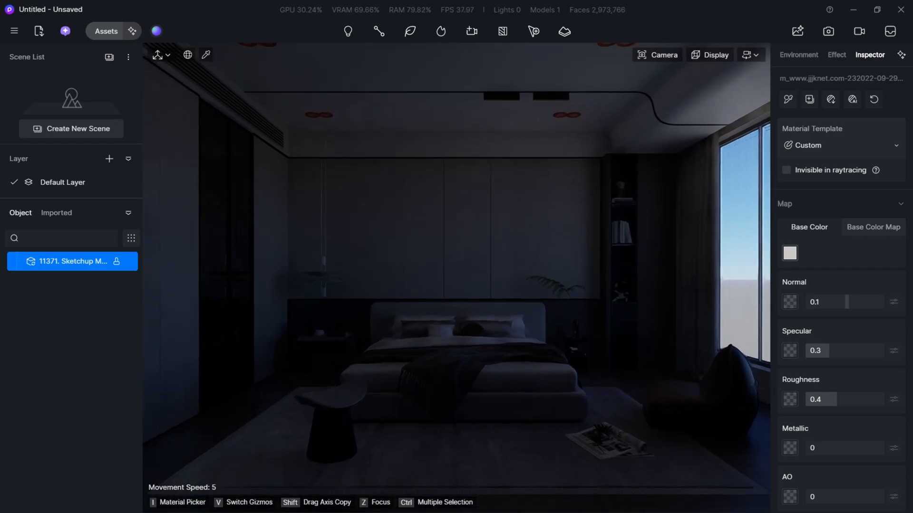
pyautogui.press('q')
pyautogui.press('e')
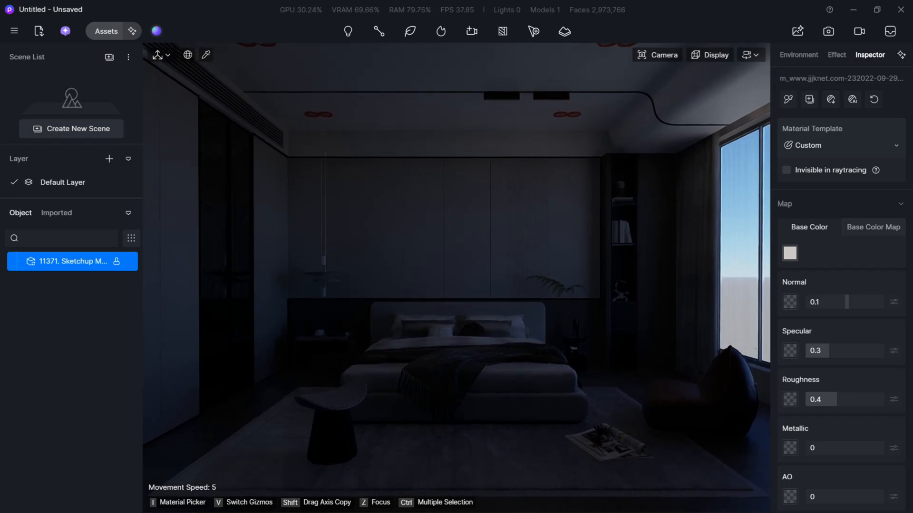
pyautogui.press('s')
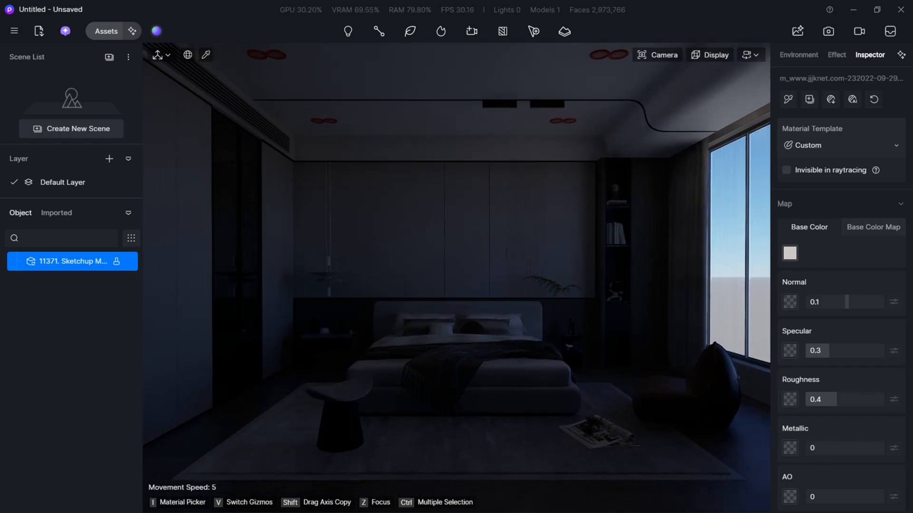
pyautogui.click(70, 127)
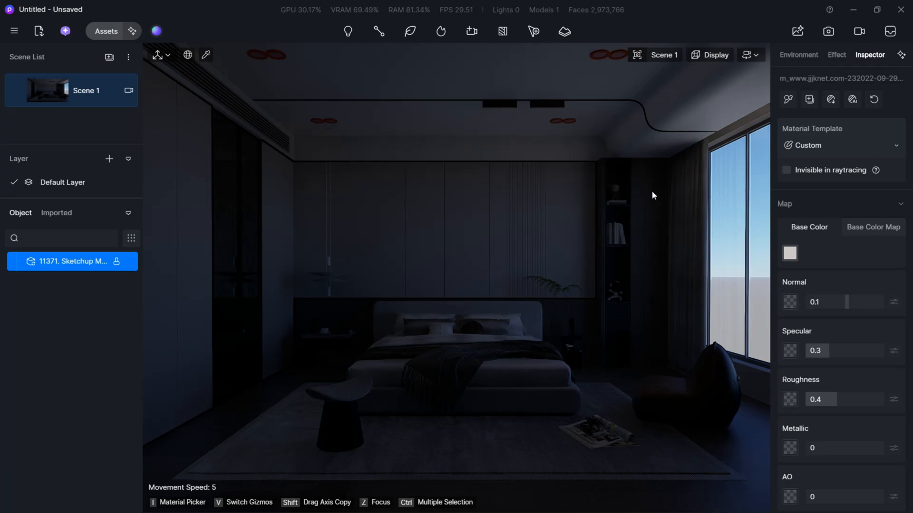
# - Switch the sky light to HDRI and apply the custom charolettenbrunn_park map
pyautogui.click(786, 58)
pyautogui.click(877, 110)
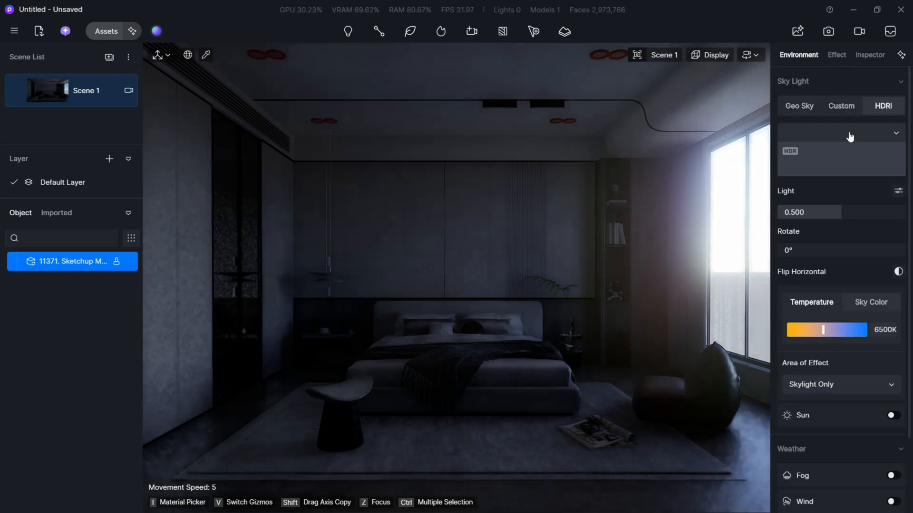
pyautogui.click(882, 132)
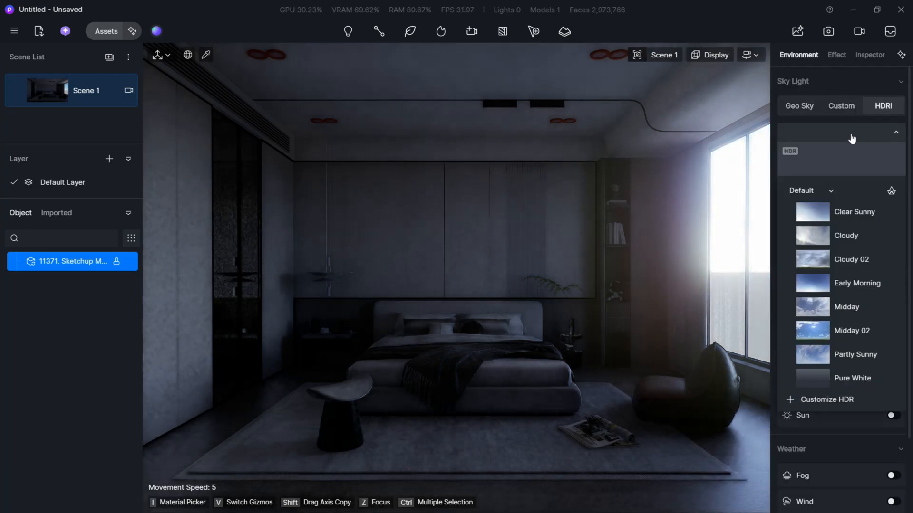
pyautogui.click(827, 399)
pyautogui.click(442, 10)
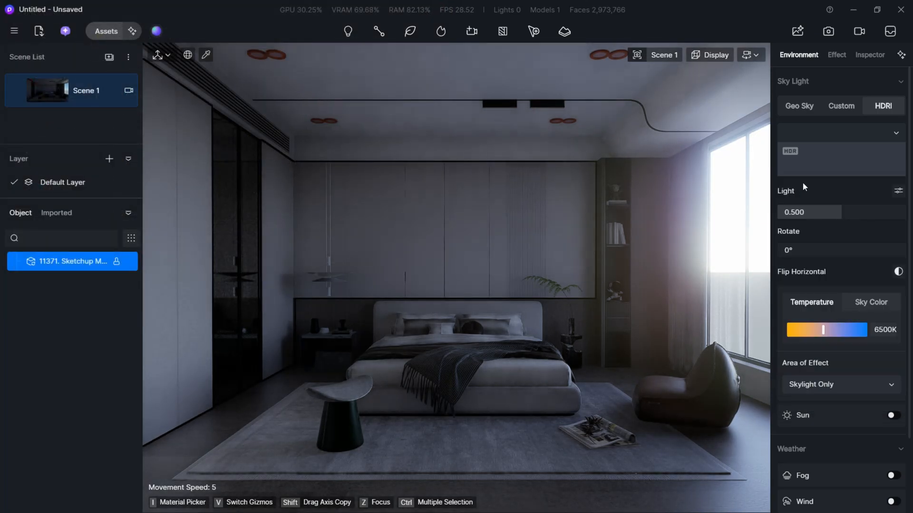
pyautogui.click(880, 134)
pyautogui.click(806, 190)
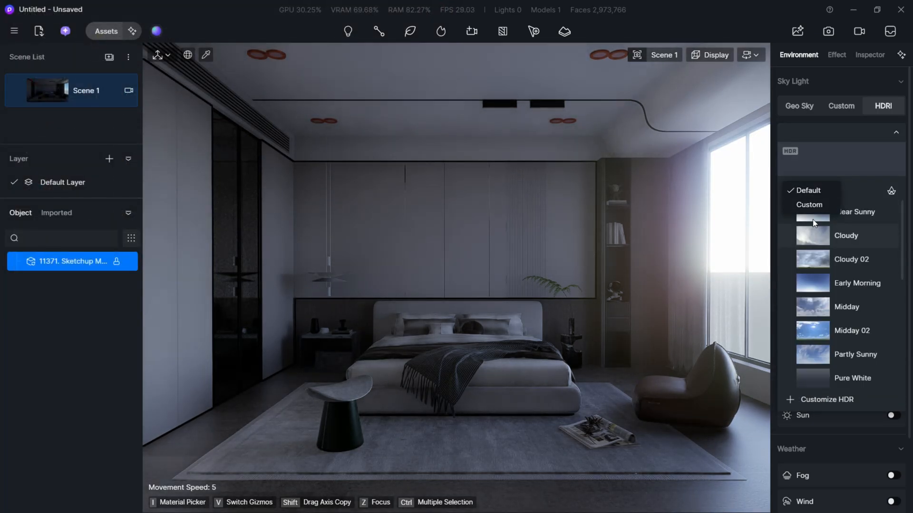
pyautogui.click(809, 204)
pyautogui.click(807, 347)
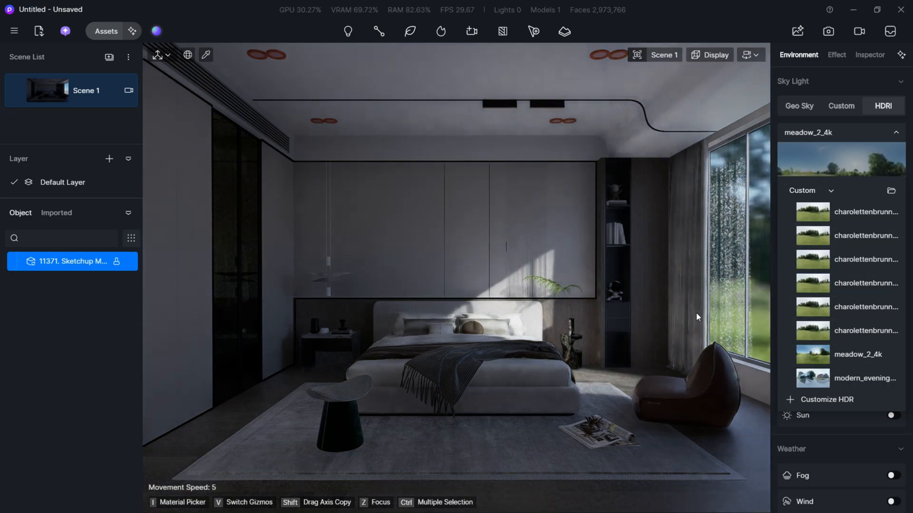
pyautogui.click(817, 333)
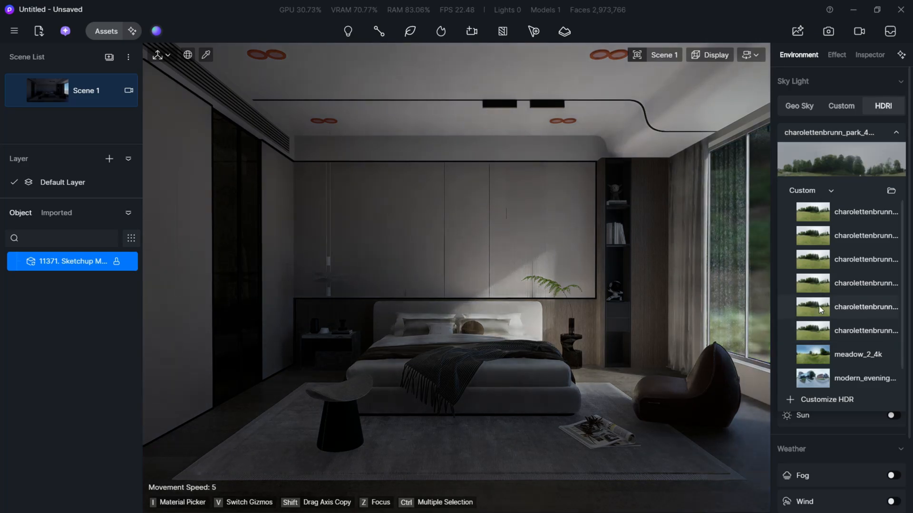
pyautogui.click(816, 426)
# - Set the HDRI light strength to 0.560 and its rotation to 206.7°
pyautogui.moveTo(850, 211); pyautogui.dragTo(848, 211)
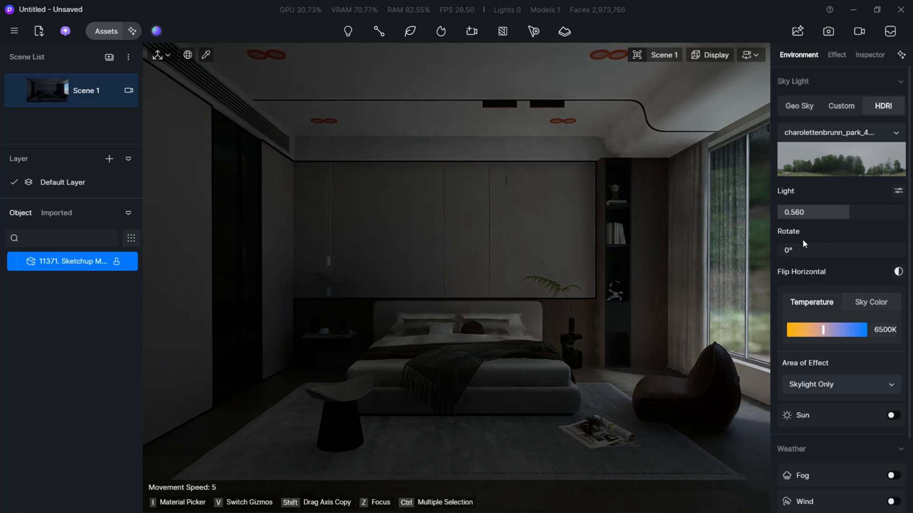
pyautogui.moveTo(803, 239); pyautogui.dragTo(875, 234)
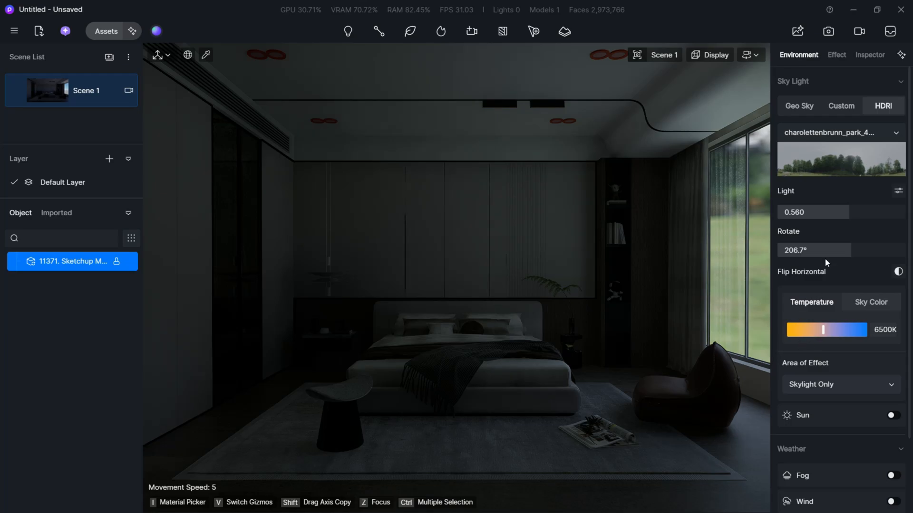
# - Enable the sun with a custom direction, using an altitude of 70.3 and an azimuth of 101.7
pyautogui.click(893, 416)
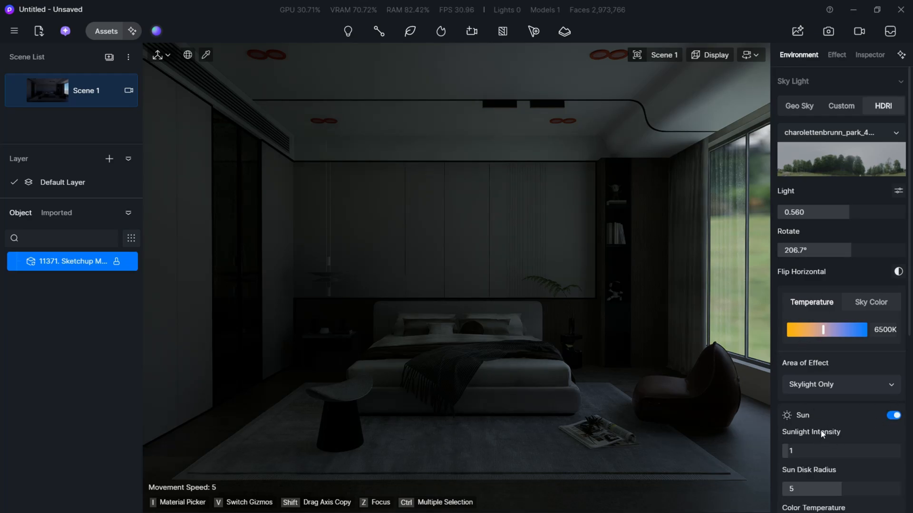
pyautogui.scroll(-1, 822, 434)
pyautogui.scroll(-1, 809, 409)
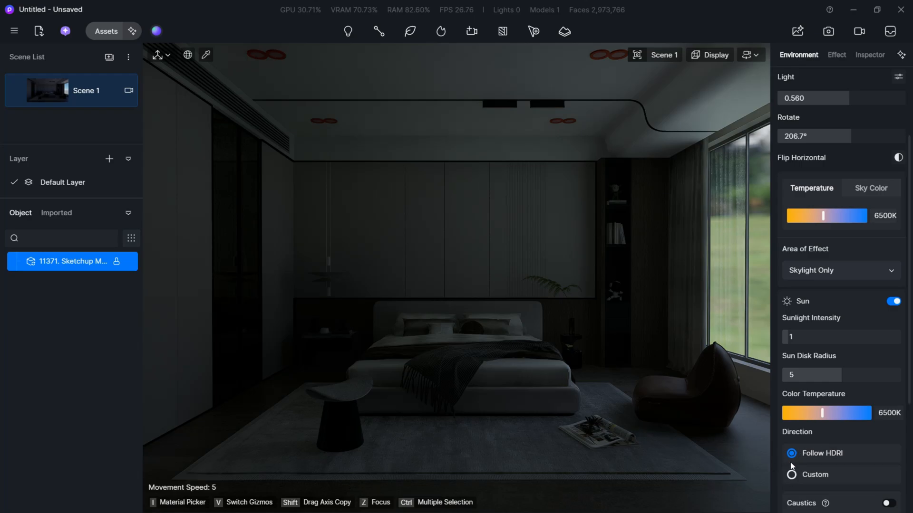
pyautogui.click(791, 475)
pyautogui.scroll(-1, 827, 477)
pyautogui.moveTo(826, 450); pyautogui.dragTo(873, 453)
pyautogui.scroll(-1, 800, 490)
pyautogui.moveTo(803, 434); pyautogui.dragTo(826, 435)
pyautogui.click(817, 434)
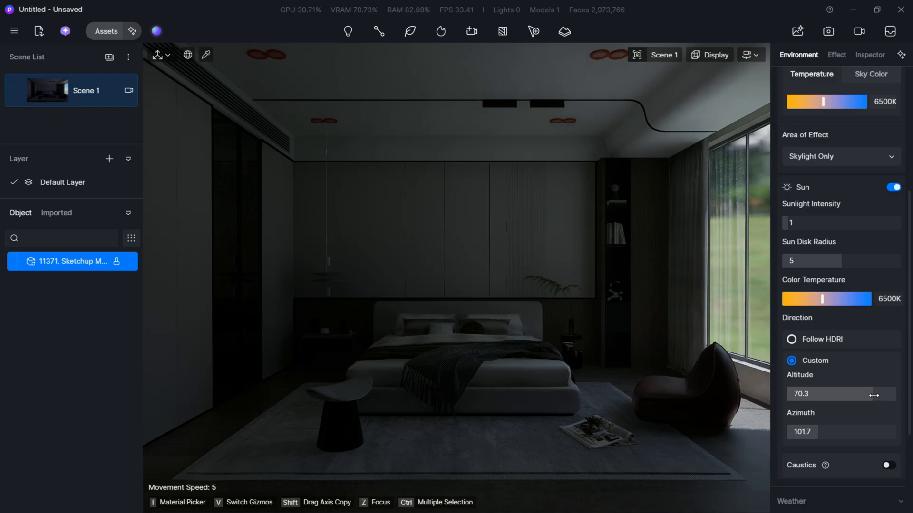
# - Lower the sun's altitude to 36.1, keeping the azimuth at 101.7
pyautogui.moveTo(873, 395); pyautogui.dragTo(823, 396)
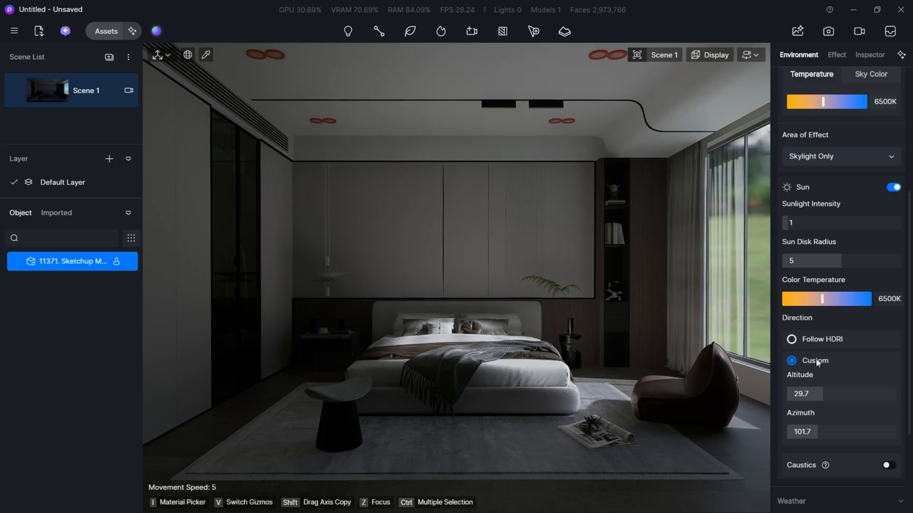
pyautogui.moveTo(822, 394); pyautogui.dragTo(831, 393)
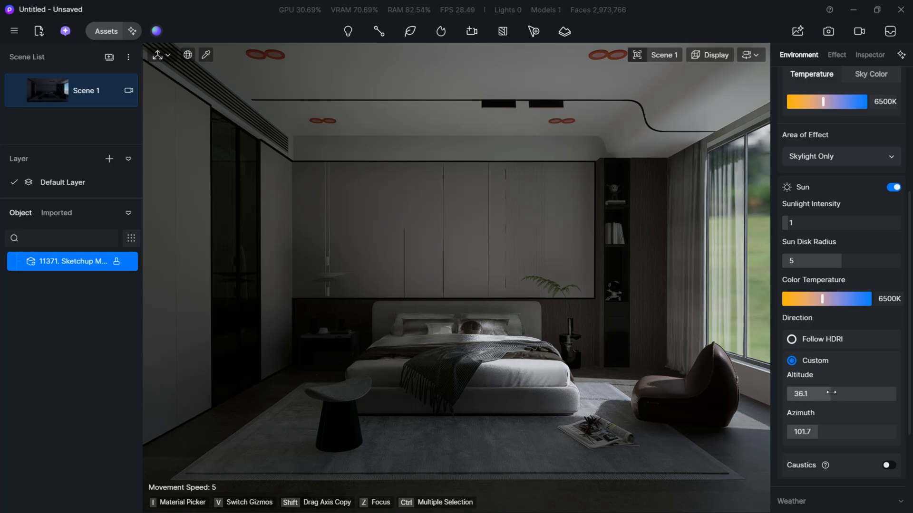
pyautogui.moveTo(816, 432); pyautogui.dragTo(819, 432)
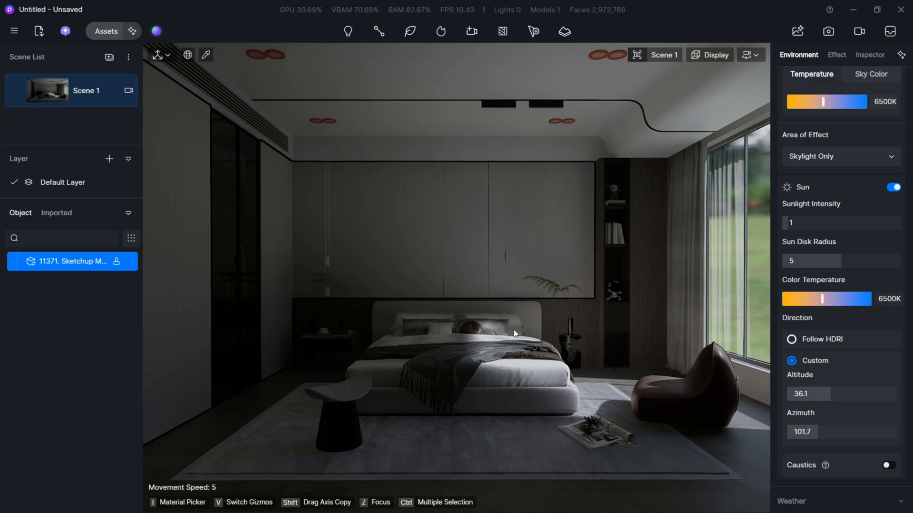
# - Examine the sunlight on the bed from close up and return to the Scene 1 view
pyautogui.scroll(4, 464, 318)
pyautogui.moveTo(481, 324); pyautogui.dragTo(513, 320, button='right')
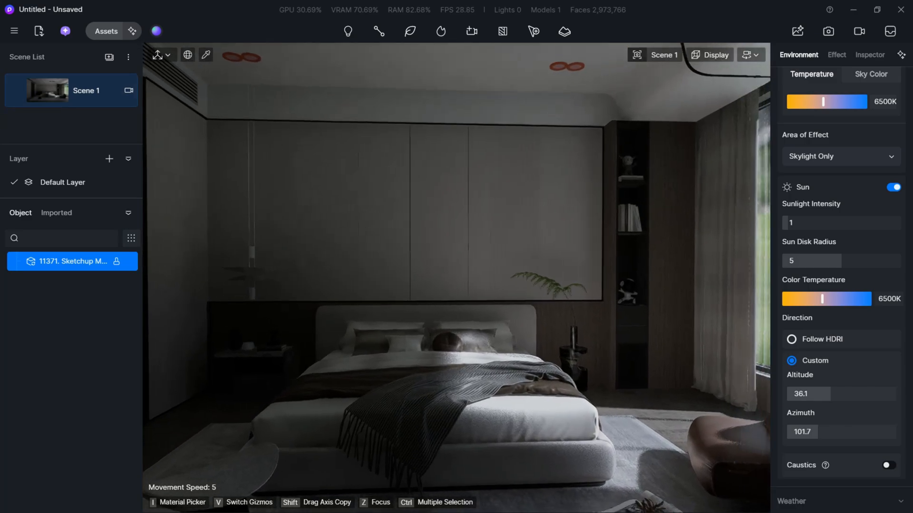
pyautogui.click(80, 93)
pyautogui.click(62, 95)
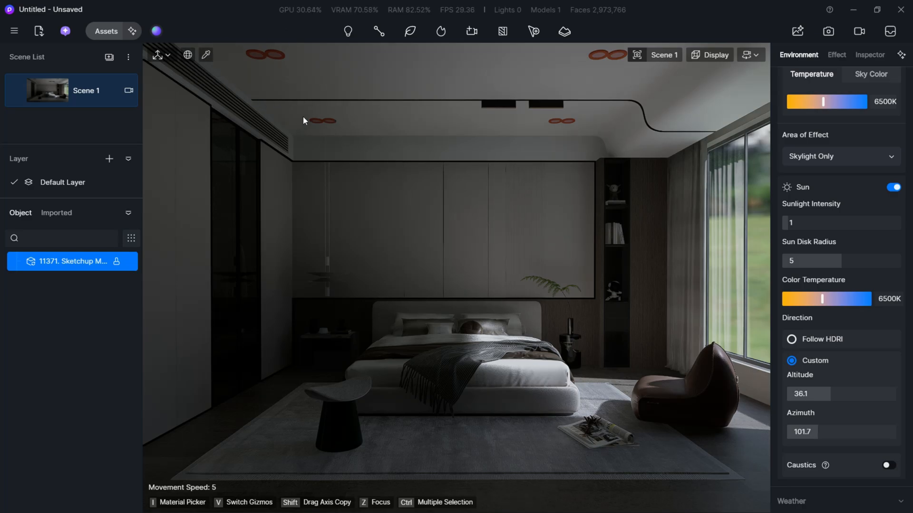
pyautogui.click(352, 34)
pyautogui.click(348, 78)
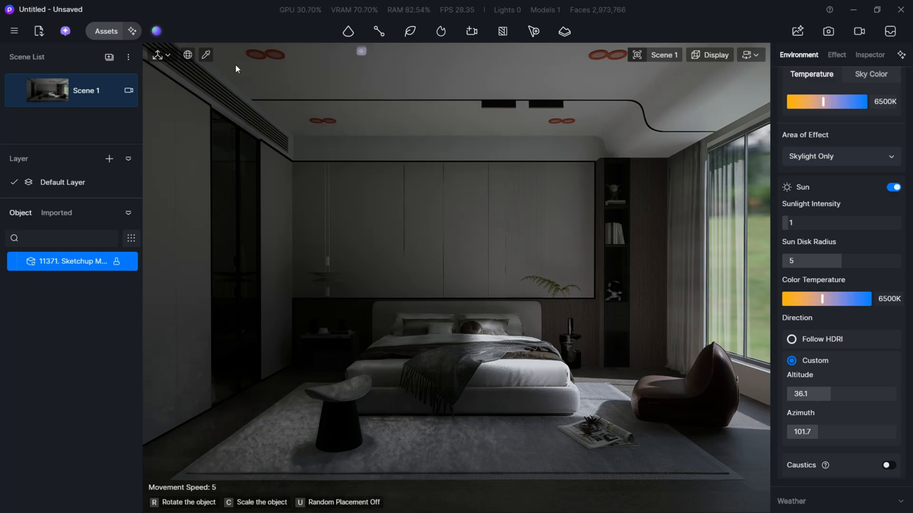
pyautogui.click(257, 61)
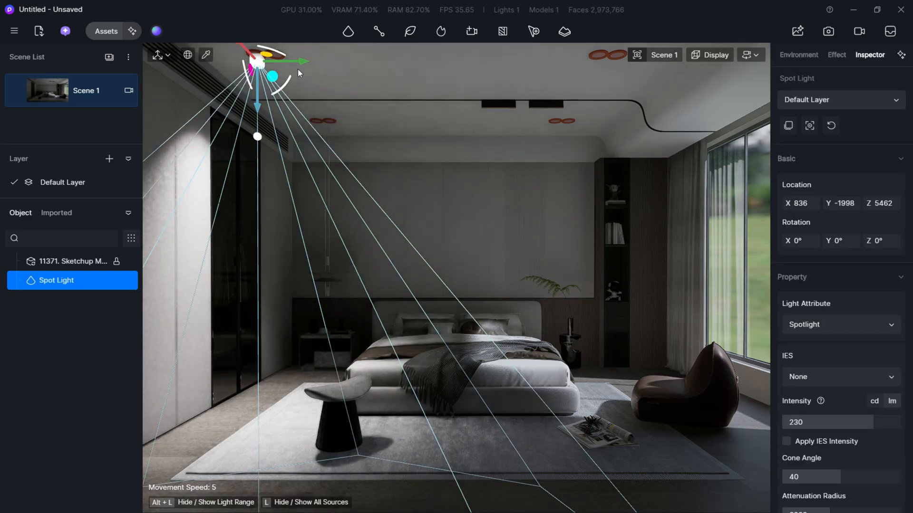
pyautogui.keyDown('shift'); pyautogui.moveTo(297, 62); pyautogui.dragTo(315, 62); pyautogui.keyUp('shift')
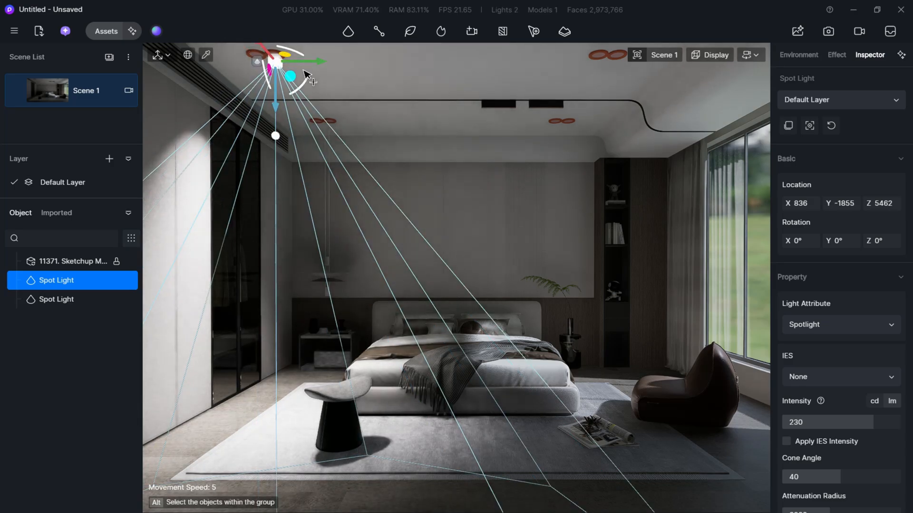
pyautogui.hotkey('ctrl', 'z')
pyautogui.hotkey('ctrl', 'z')
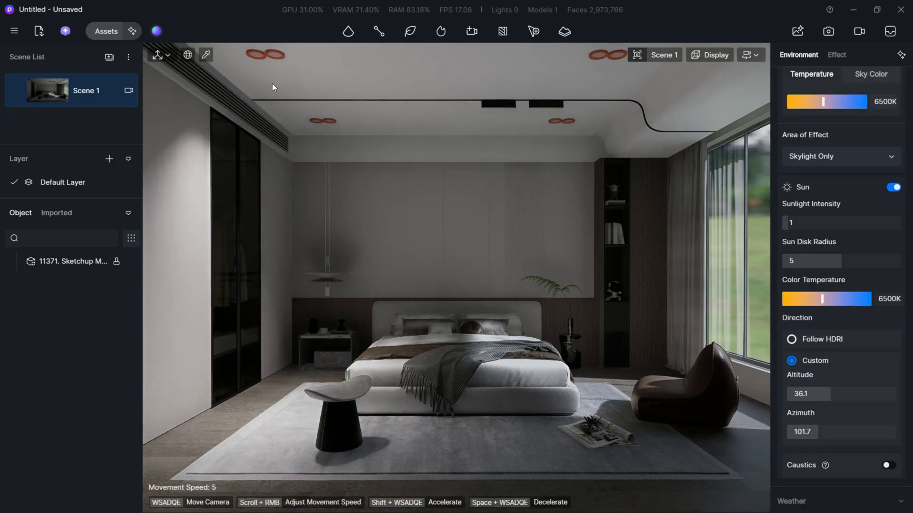
# - Switch to SketchUp and open the double-ring ceiling light above the pendant lamp for editing
pyautogui.hotkey('alt', 'Tab')
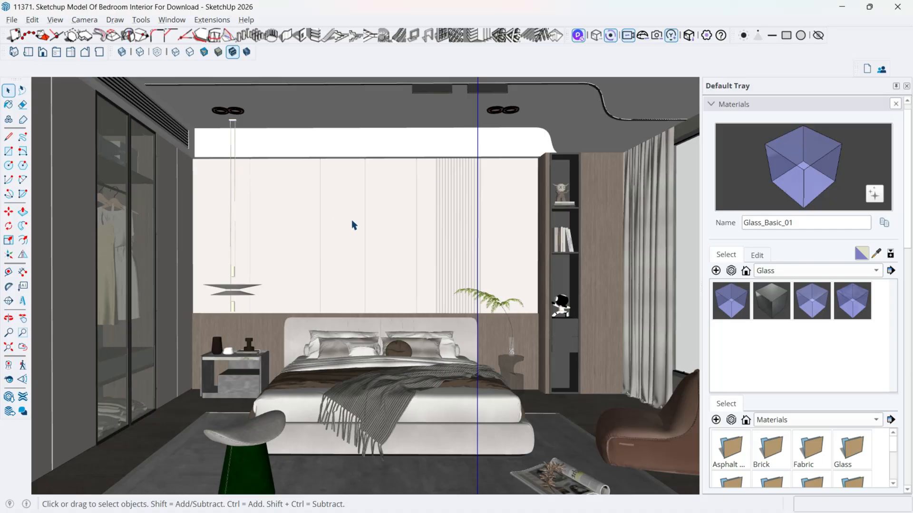
pyautogui.scroll(2, 226, 138)
pyautogui.scroll(-1, 235, 122)
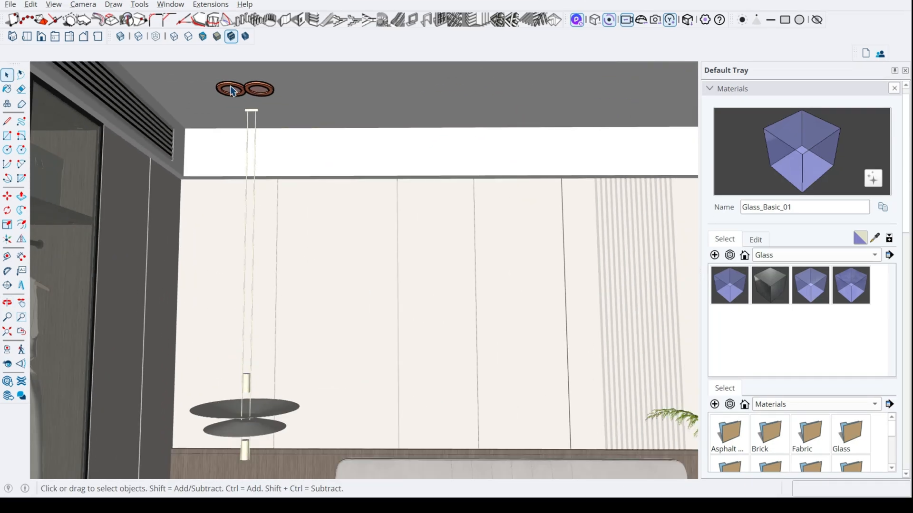
pyautogui.click(237, 88)
pyautogui.scroll(2, 240, 95)
pyautogui.doubleClick(247, 97)
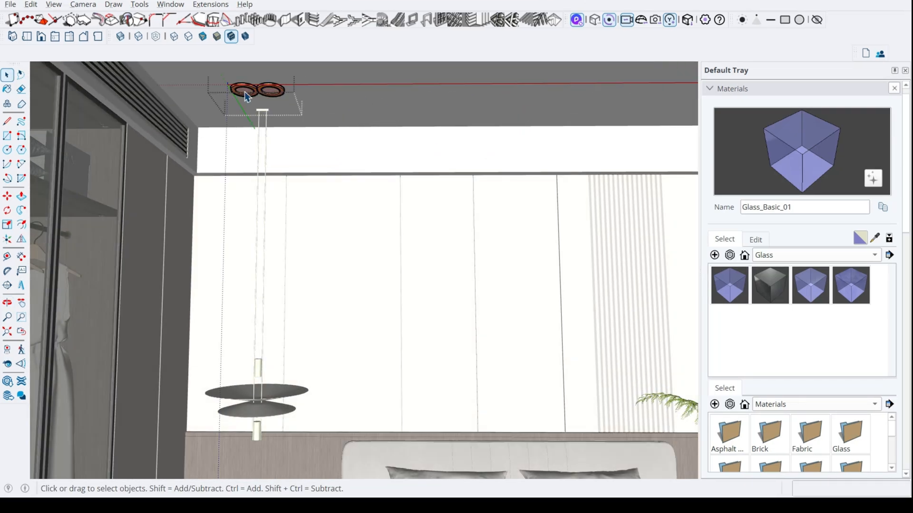
pyautogui.scroll(-3, 252, 92)
pyautogui.scroll(4, 259, 94)
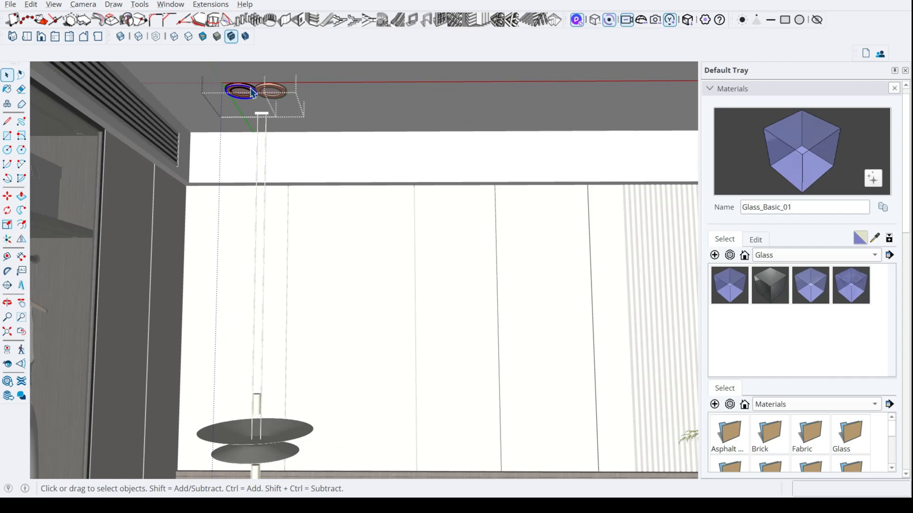
# - Examine how the rings are nested inside the double-ring ceiling light above the pendant lamp
pyautogui.click(250, 92)
pyautogui.scroll(2, 251, 92)
pyautogui.scroll(2, 254, 95)
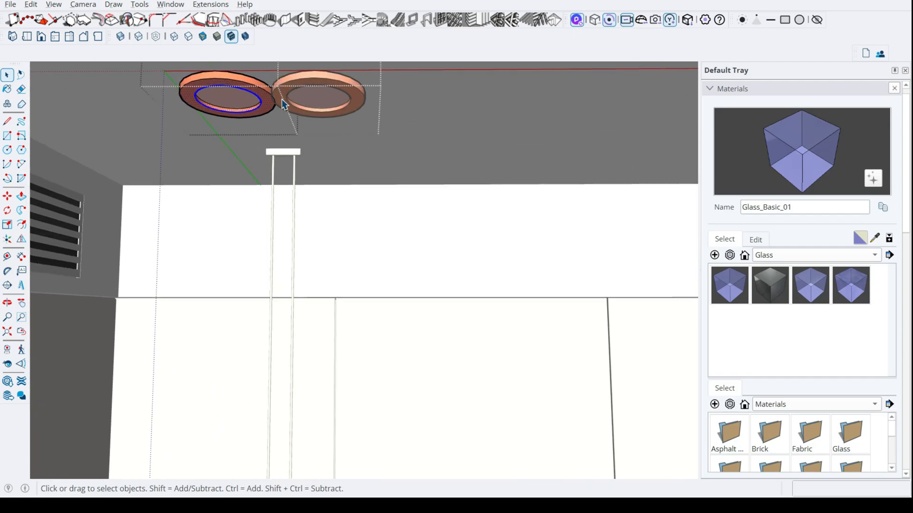
pyautogui.click(298, 96)
pyautogui.doubleClick(296, 90)
pyautogui.tripleClick(294, 90)
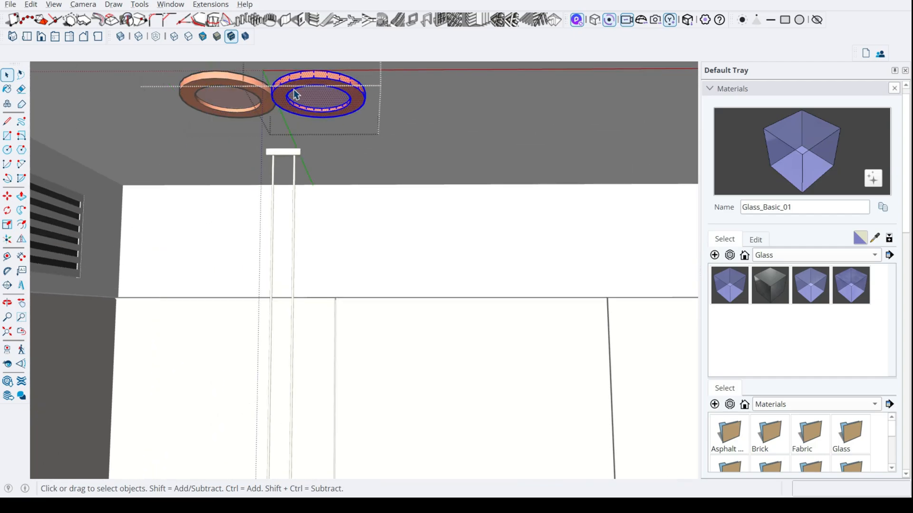
pyautogui.click(269, 106)
pyautogui.doubleClick(266, 102)
pyautogui.doubleClick(263, 97)
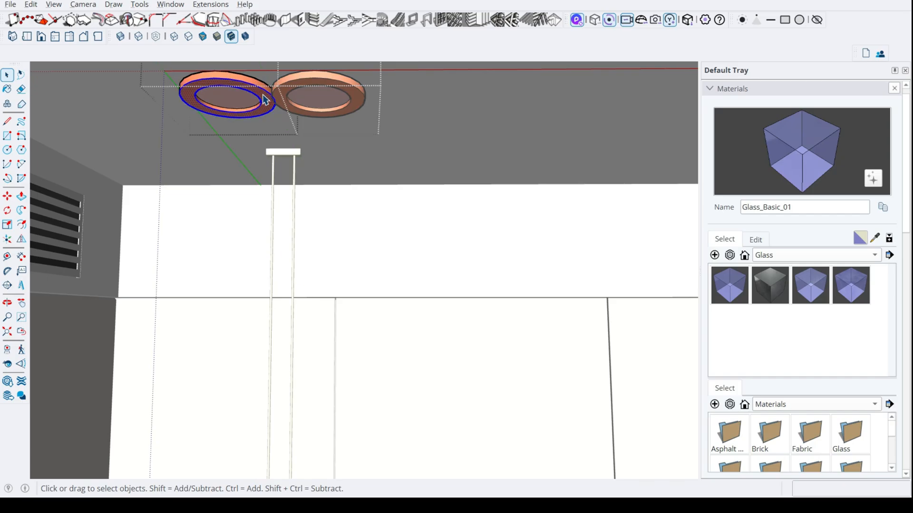
pyautogui.scroll(-2, 263, 95)
pyautogui.doubleClick(297, 90)
pyautogui.doubleClick(297, 89)
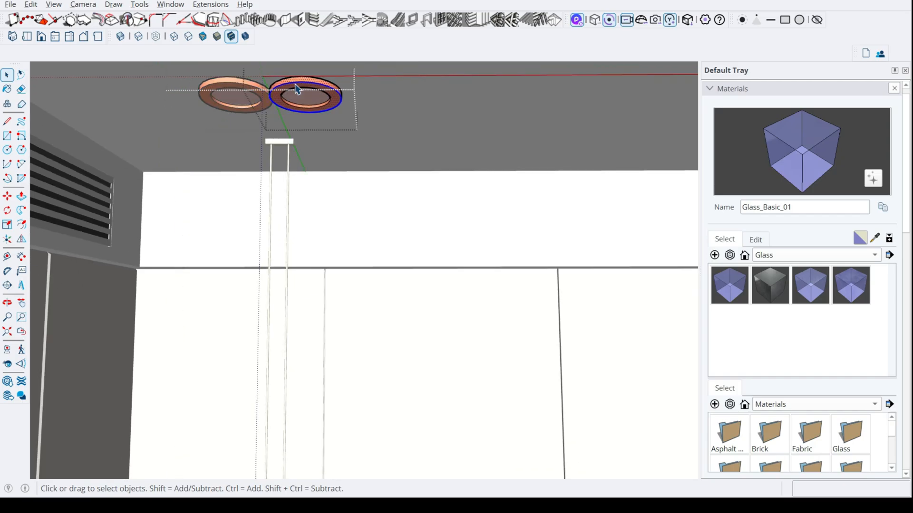
pyautogui.scroll(2, 294, 94)
pyautogui.doubleClick(376, 102)
pyautogui.scroll(-2, 371, 102)
pyautogui.doubleClick(340, 96)
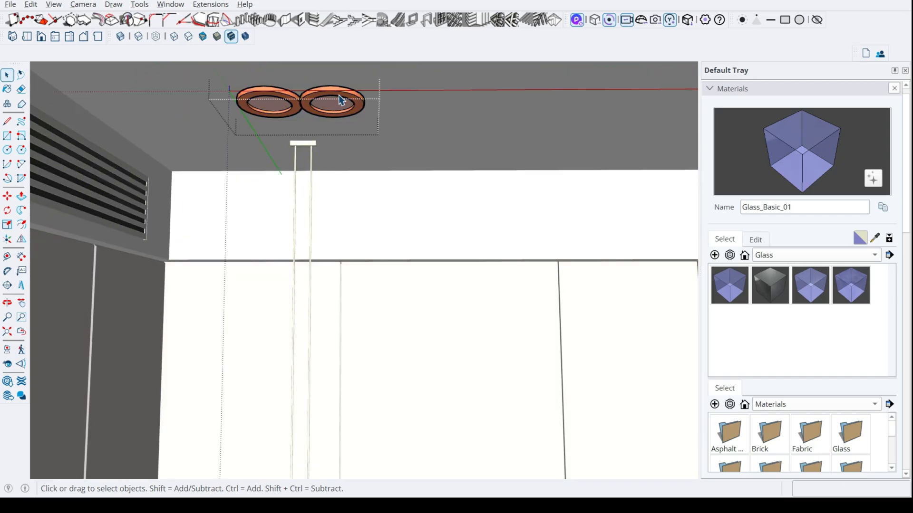
# - Delete one of the two rings in the ceiling light above the pendant lamp, keeping the other ring
pyautogui.moveTo(340, 96); pyautogui.dragTo(208, 147, button='middle')
pyautogui.click(317, 109)
pyautogui.press('Delete')
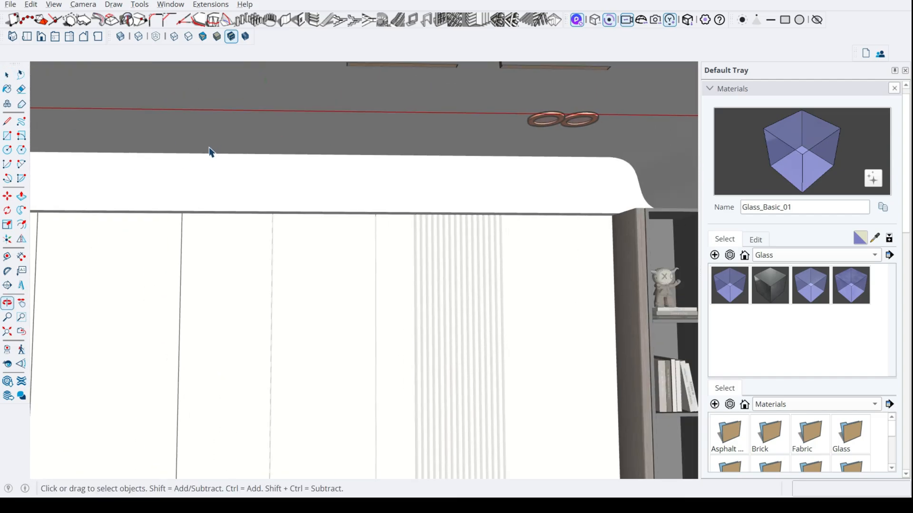
# - Delete the other three double-ring lights from the bedroom ceiling, keeping only the single ring above the pendant lamp
pyautogui.scroll(-2, 387, 137)
pyautogui.click(533, 148)
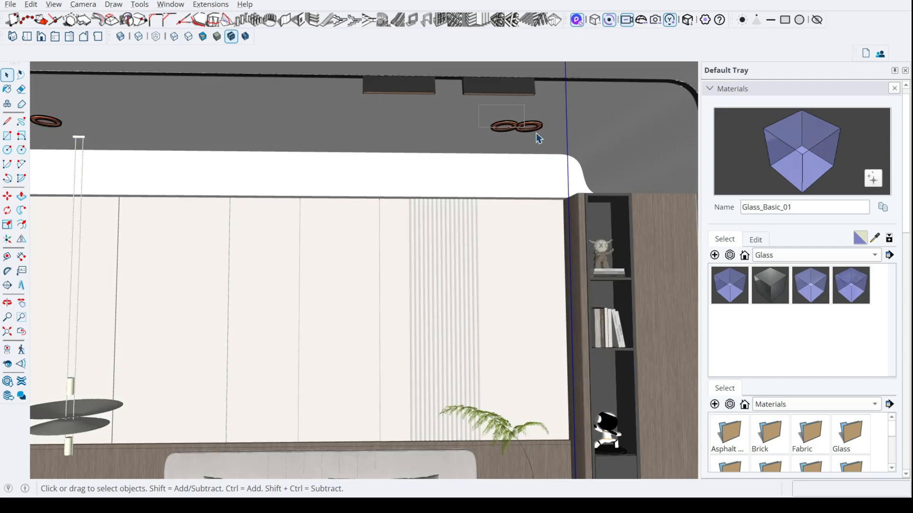
pyautogui.moveTo(536, 132); pyautogui.dragTo(553, 149)
pyautogui.scroll(-2, 552, 150)
pyautogui.press('Delete')
pyautogui.scroll(-1, 481, 127)
pyautogui.moveTo(480, 125); pyautogui.dragTo(451, 165, button='middle')
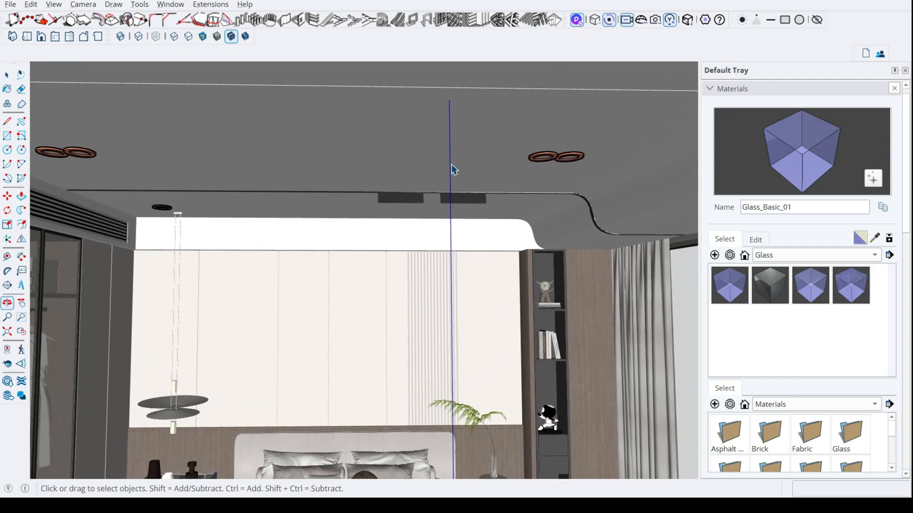
pyautogui.press('space')
pyautogui.moveTo(491, 123); pyautogui.dragTo(592, 196)
pyautogui.press('Delete')
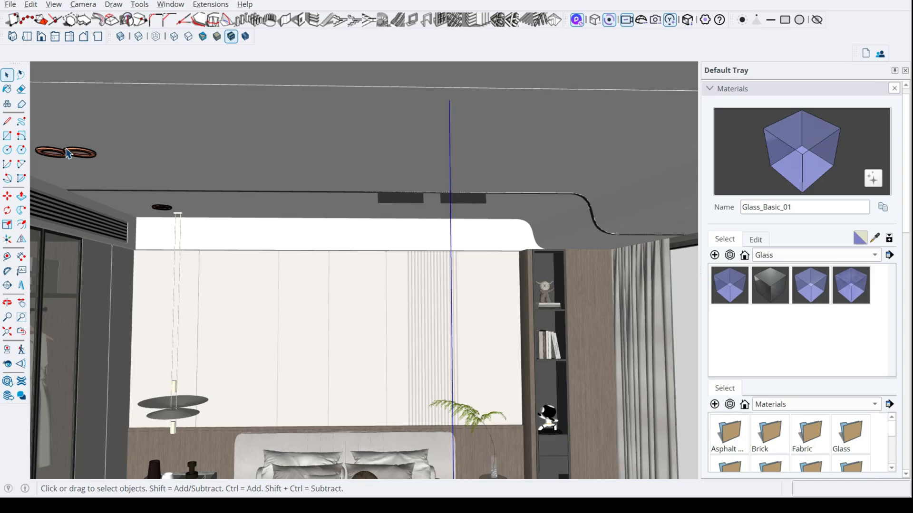
pyautogui.keyDown('shift'); pyautogui.moveTo(66, 150); pyautogui.dragTo(119, 138, button='middle'); pyautogui.keyUp('shift')
pyautogui.moveTo(86, 132); pyautogui.dragTo(166, 157)
pyautogui.press('Delete')
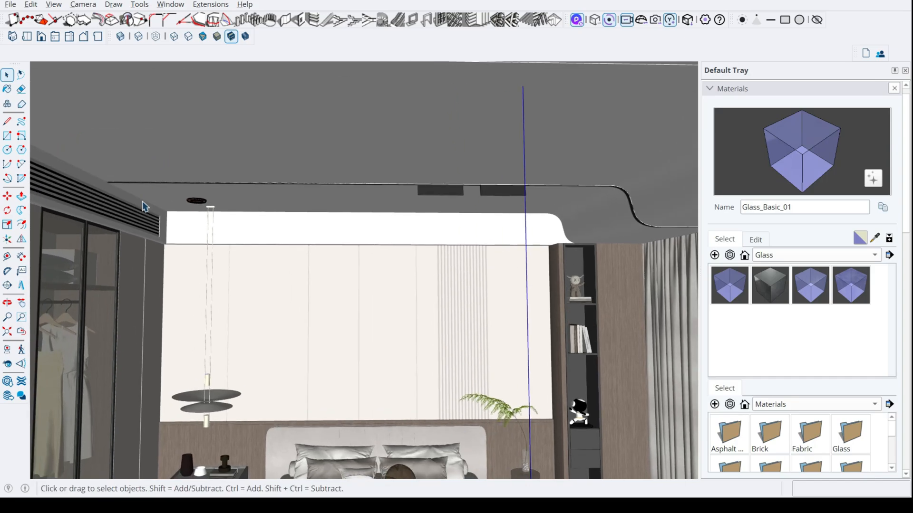
# - Explode the outer group around the remaining ceiling ring
pyautogui.scroll(5, 143, 207)
pyautogui.click(242, 196)
pyautogui.rightClick(245, 194)
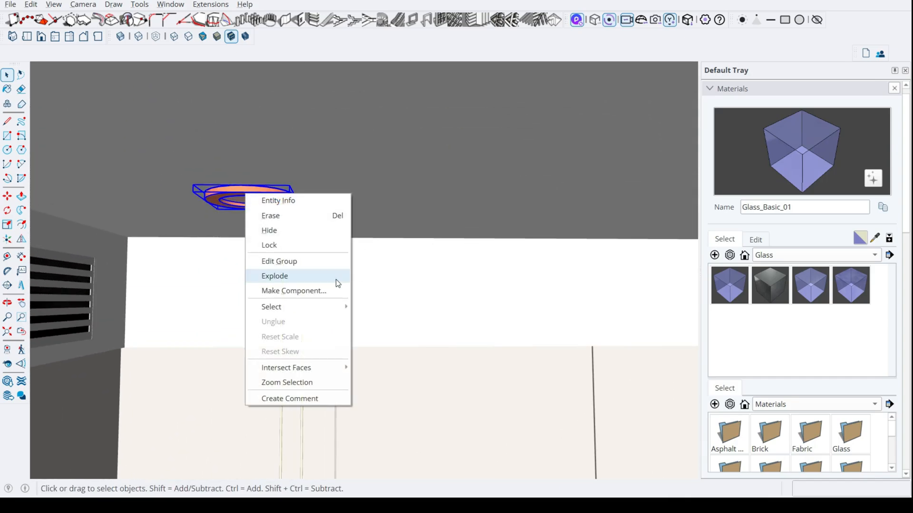
pyautogui.click(303, 276)
pyautogui.moveTo(259, 217); pyautogui.dragTo(261, 196, button='middle')
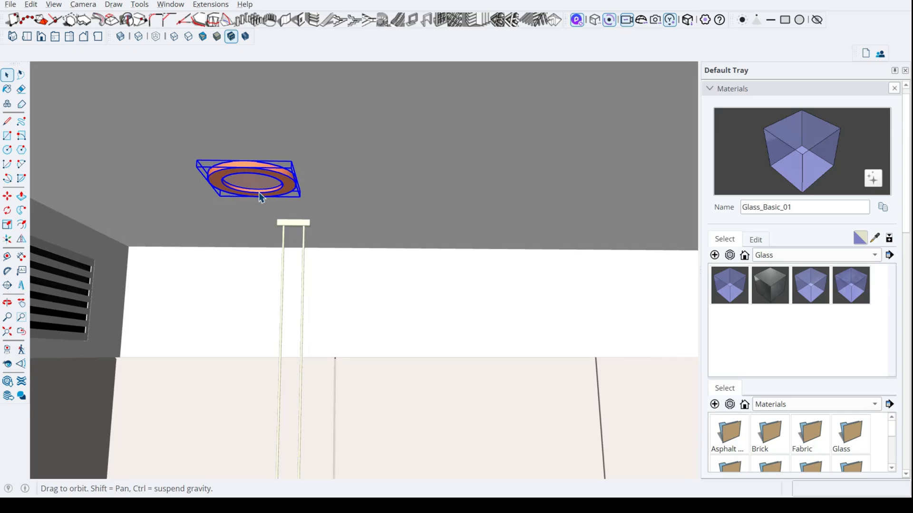
# - Make the remaining ceiling ring a component and check that it opens for editing
pyautogui.rightClick(281, 182)
pyautogui.click(309, 274)
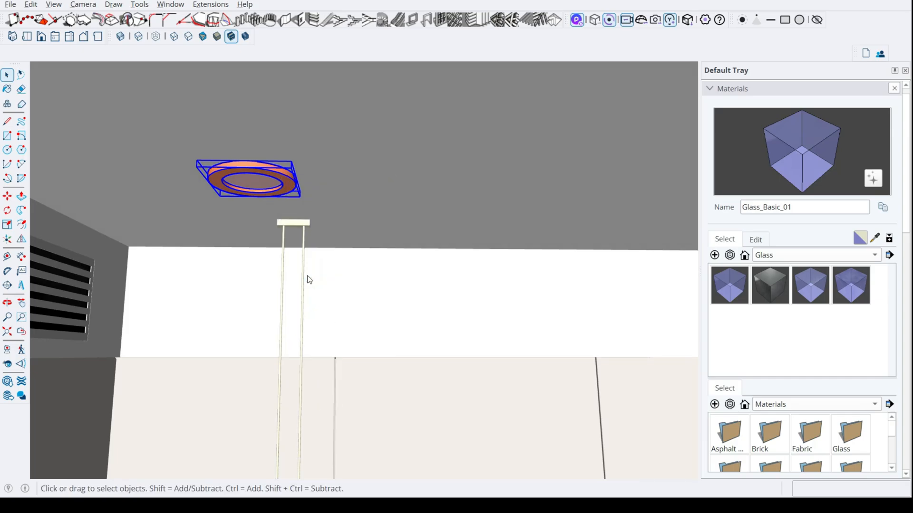
pyautogui.click(459, 393)
pyautogui.scroll(1, 286, 178)
pyautogui.doubleClick(287, 179)
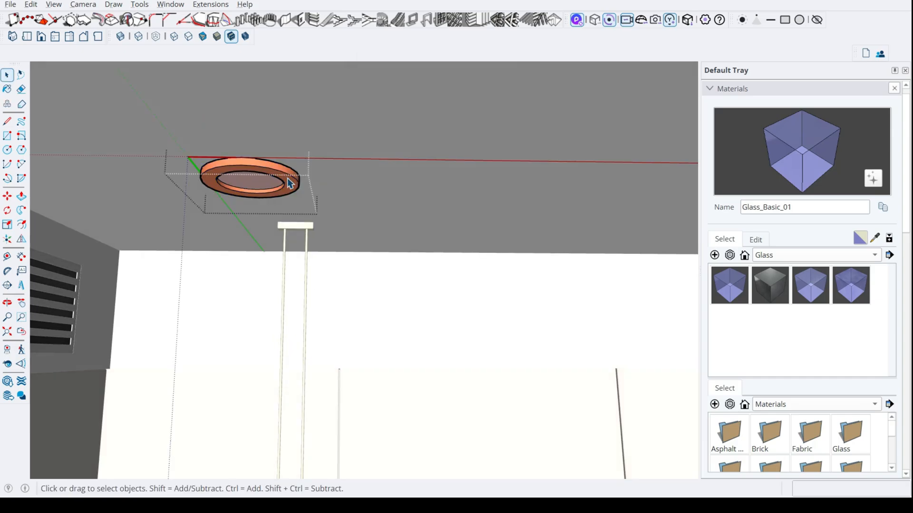
pyautogui.press('Escape')
# - Copy the ring component 5 3/4" along the red axis so both rings touch, and check that they share their geometry
pyautogui.press('m')
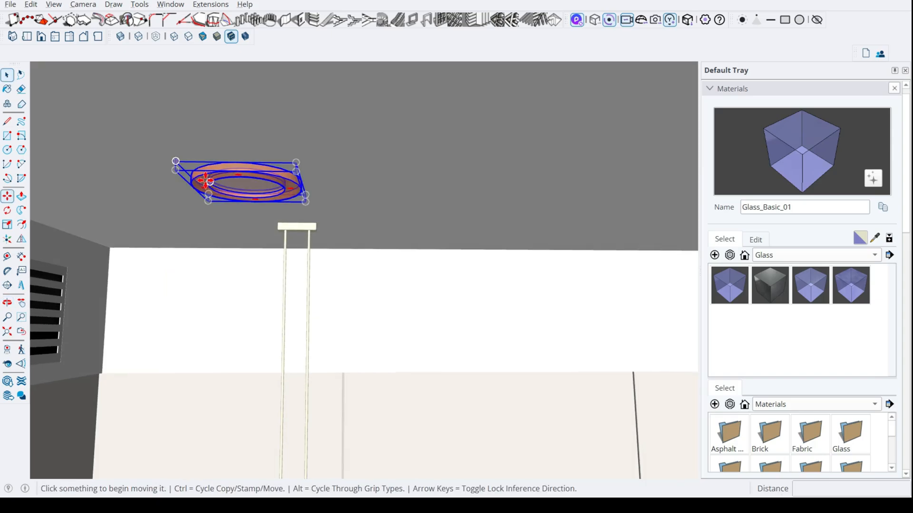
pyautogui.click(190, 187)
pyautogui.press('ctrl')
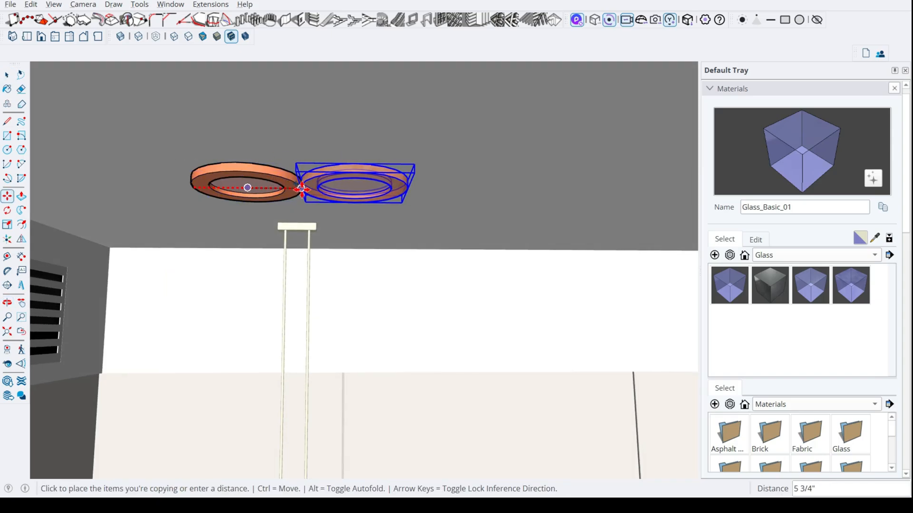
pyautogui.click(302, 188)
pyautogui.press('space')
pyautogui.doubleClick(288, 186)
pyautogui.click(290, 187)
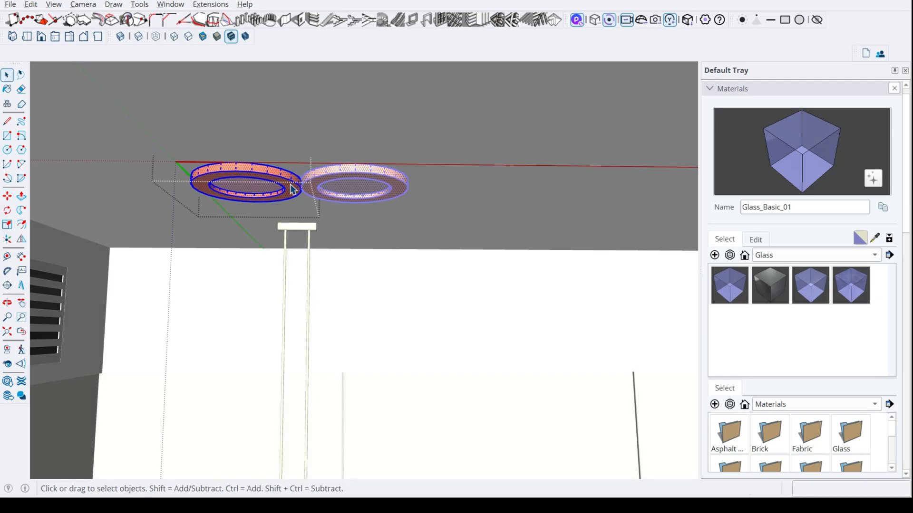
pyautogui.press('Escape')
# - Inside the ring component, draw a vertical guide line straight down from the centre of the ring
pyautogui.scroll(-2, 276, 182)
pyautogui.moveTo(427, 210); pyautogui.dragTo(449, 212)
pyautogui.moveTo(257, 186); pyautogui.dragTo(249, 191, button='middle')
pyautogui.scroll(3, 265, 186)
pyautogui.doubleClick(283, 175)
pyautogui.press('l')
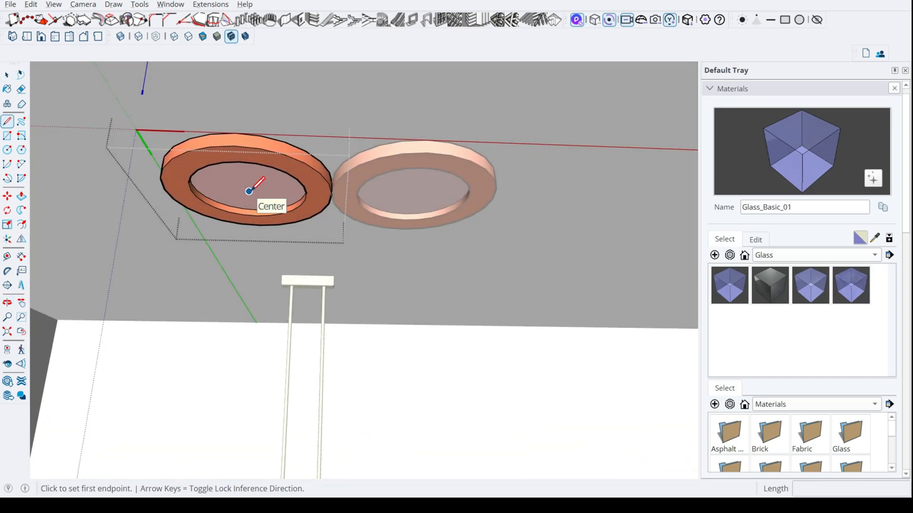
pyautogui.click(249, 191)
pyautogui.scroll(-2, 231, 314)
pyautogui.moveTo(231, 314); pyautogui.dragTo(239, 375, button='middle')
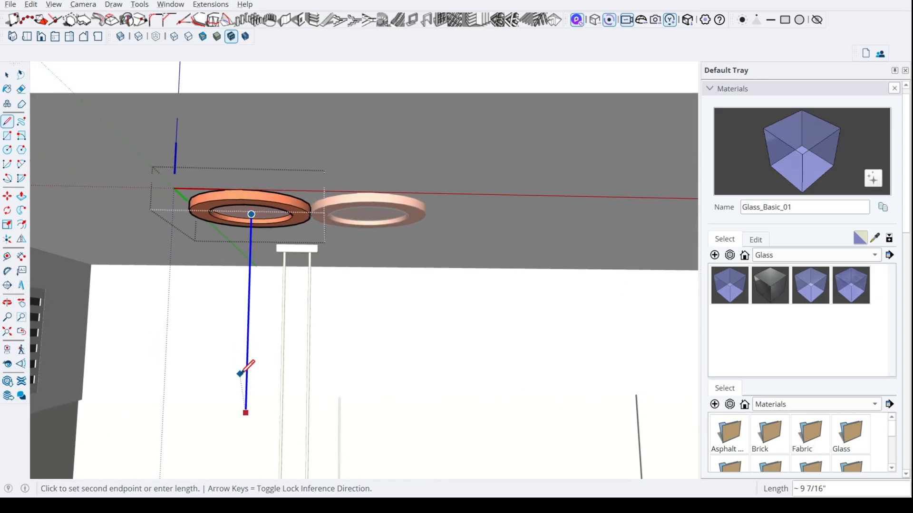
pyautogui.click(246, 387)
pyautogui.press('space')
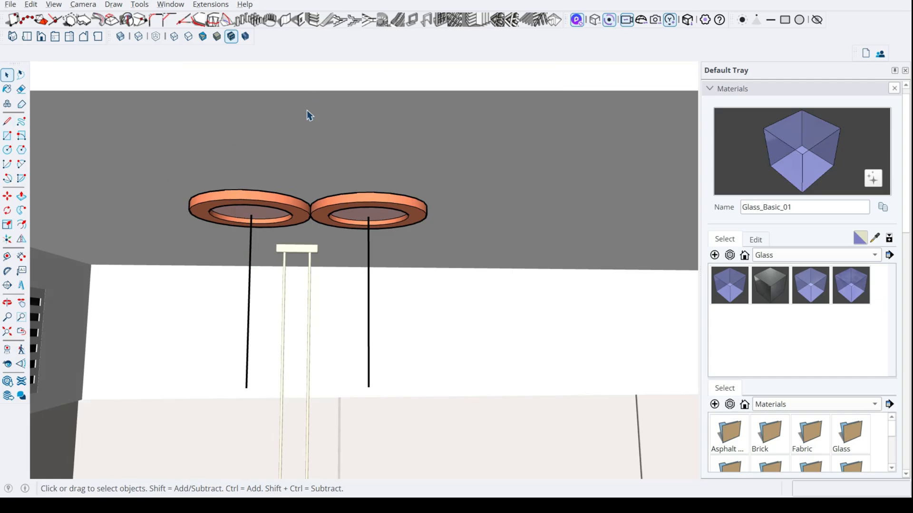
# - Try to place a D5 spotlight at the first ring's centre, aimed down its line, without opening the component
pyautogui.click(758, 22)
pyautogui.click(251, 215)
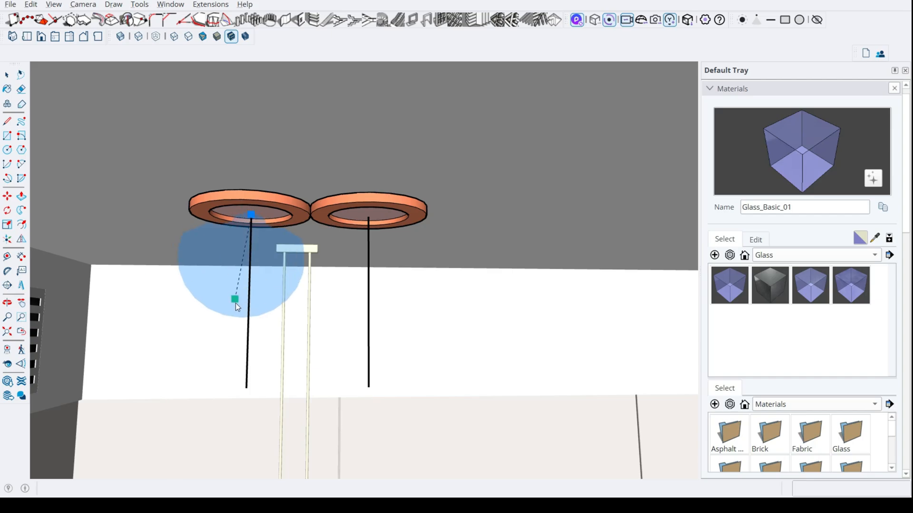
pyautogui.click(252, 384)
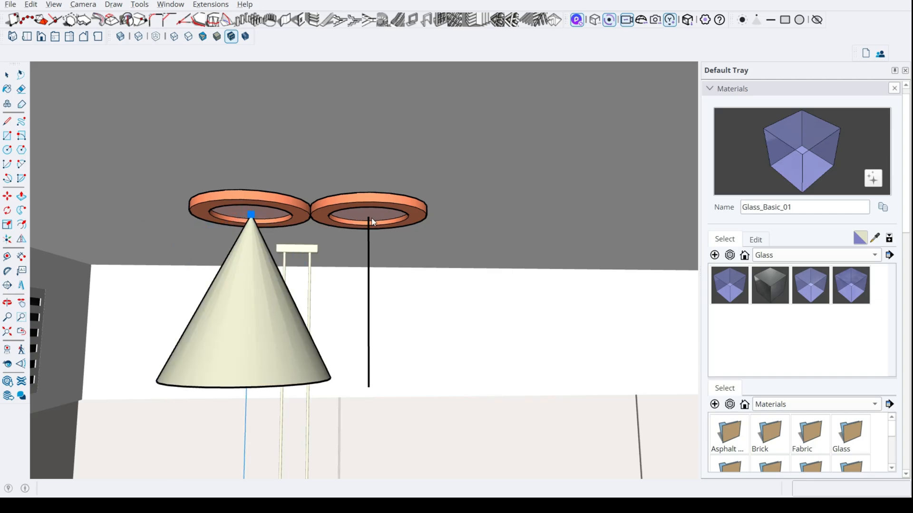
pyautogui.press('space')
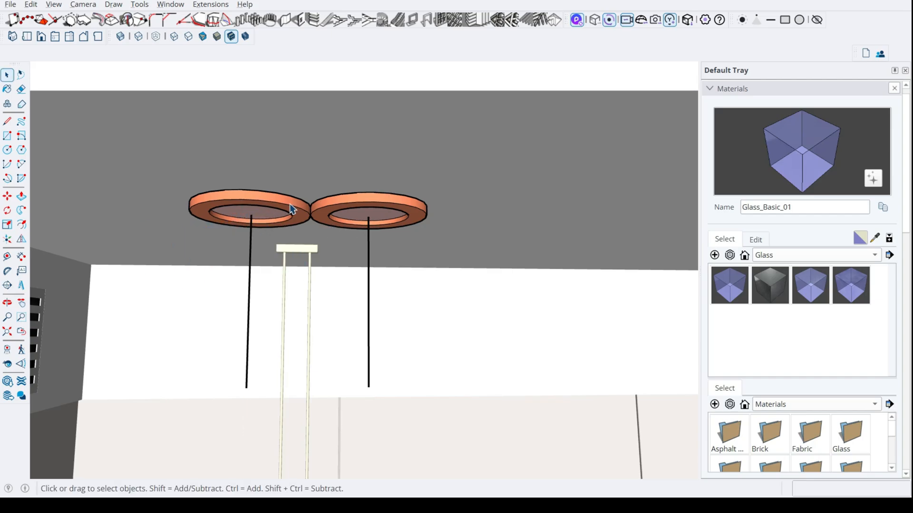
# - Inside the ring component, place a D5 spotlight at the ring's centre, aimed straight down along the guide line
pyautogui.click(290, 209)
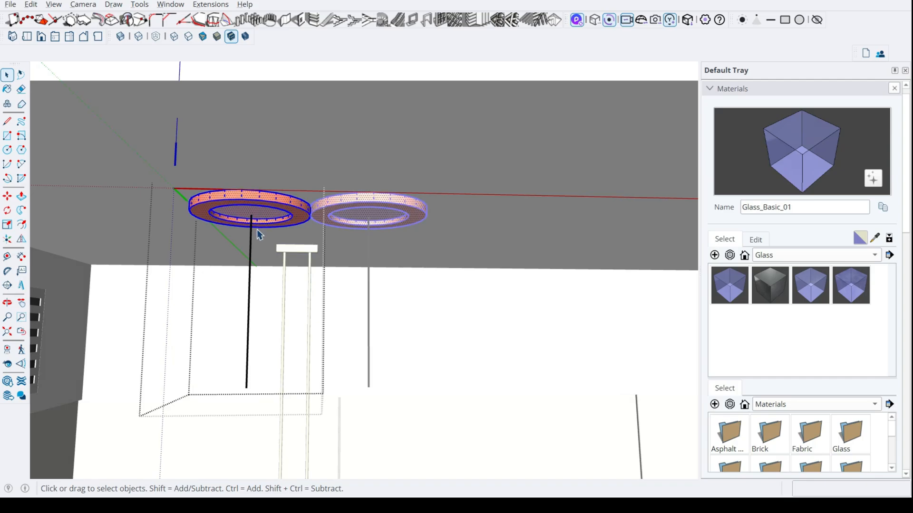
pyautogui.click(756, 20)
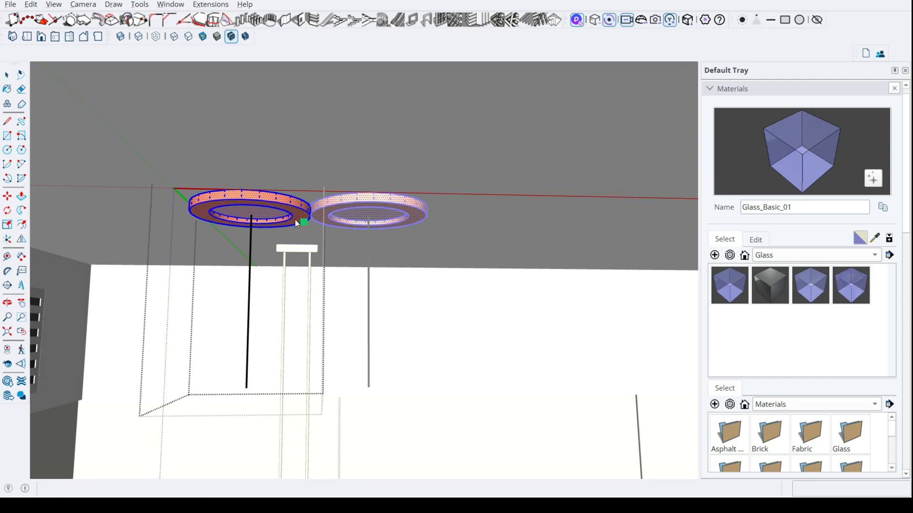
pyautogui.click(251, 215)
pyautogui.click(246, 333)
pyautogui.press('space')
pyautogui.click(372, 239)
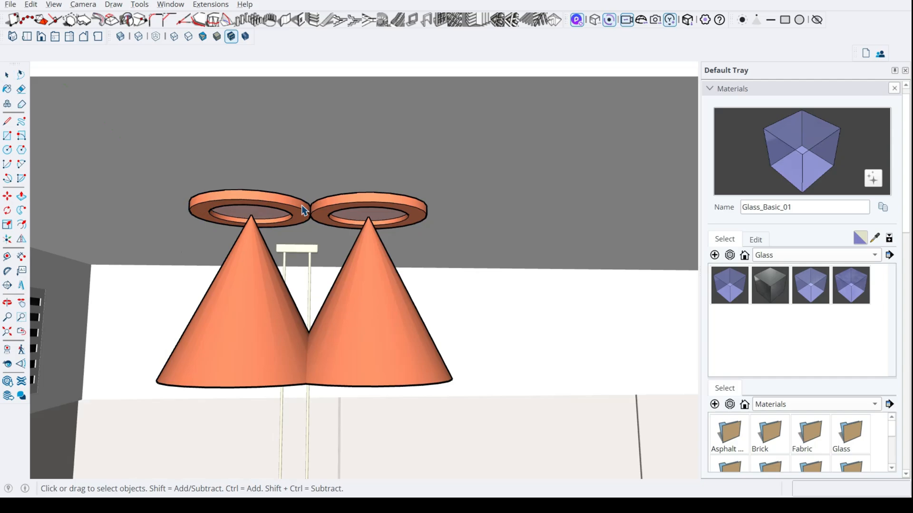
# - Combine the two ring fixtures and their spotlights into one group
pyautogui.moveTo(164, 151); pyautogui.dragTo(656, 452)
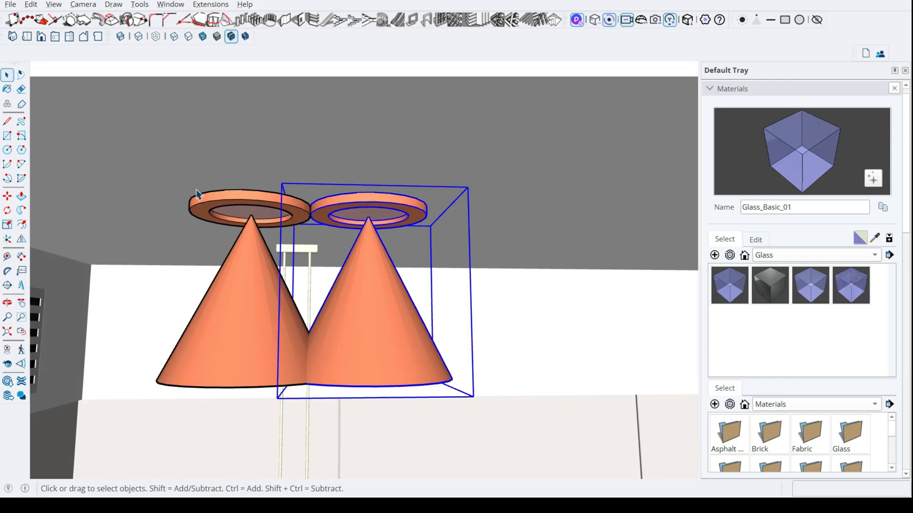
pyautogui.keyDown('ctrl'); pyautogui.click(223, 205); pyautogui.keyUp('ctrl')
pyautogui.rightClick(273, 216)
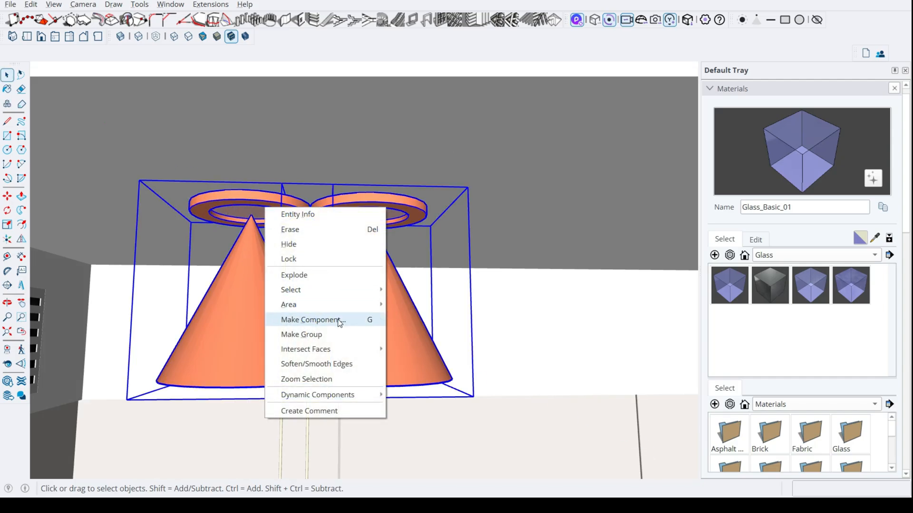
pyautogui.click(325, 334)
# - Copy the twin spotlight group 9' 7 9/16" along the ceiling to the side with the bookshelf
pyautogui.press('m')
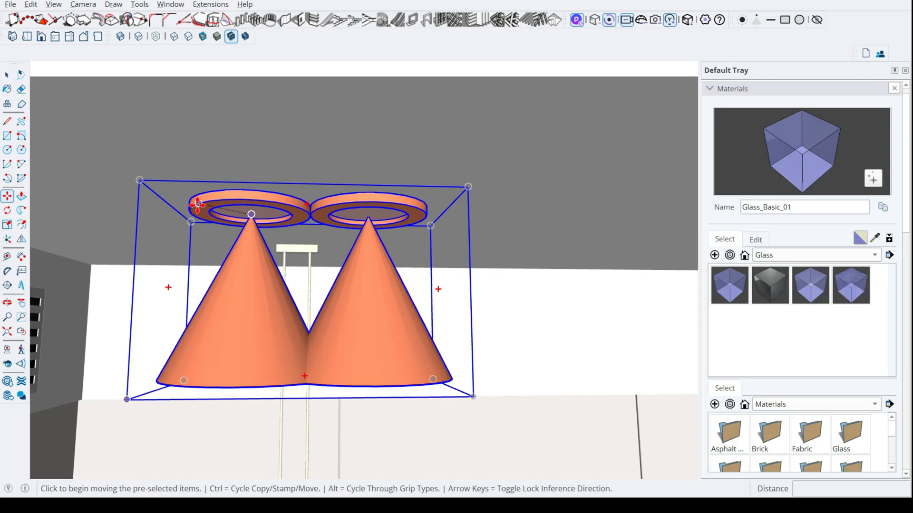
pyautogui.press('ctrl')
pyautogui.click(139, 181)
pyautogui.moveTo(621, 206); pyautogui.dragTo(542, 197, button='middle')
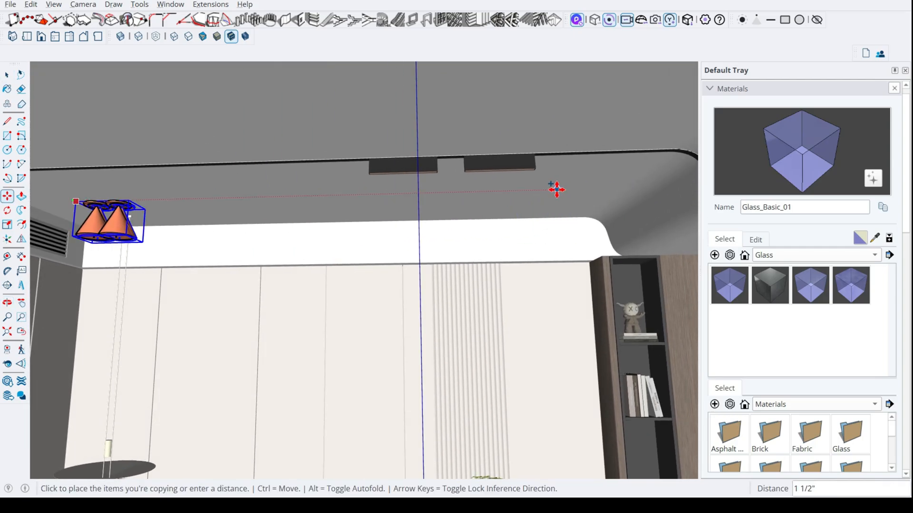
pyautogui.click(569, 190)
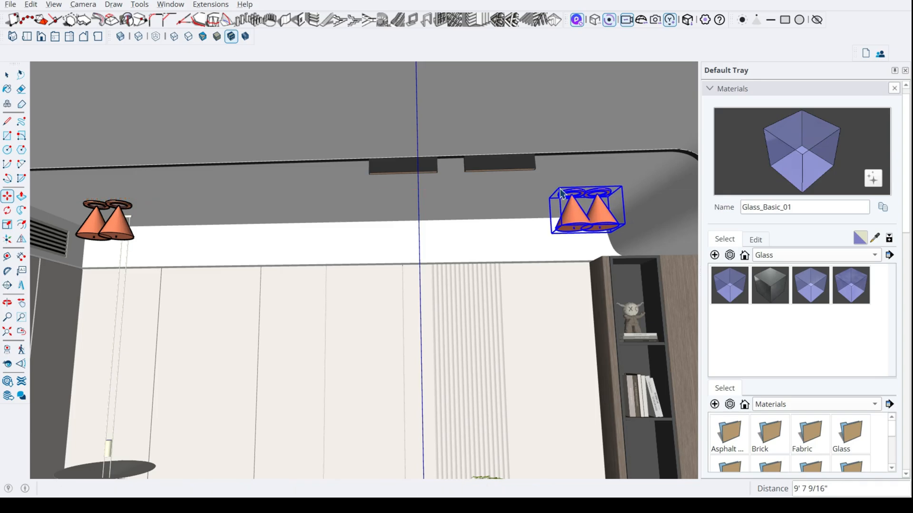
pyautogui.press('space')
# - Copy both twin spotlight groups about 7' along the green axis towards the front of the room
pyautogui.moveTo(570, 191); pyautogui.dragTo(606, 185, button='middle')
pyautogui.keyDown('shift'); pyautogui.click(193, 202); pyautogui.keyUp('shift')
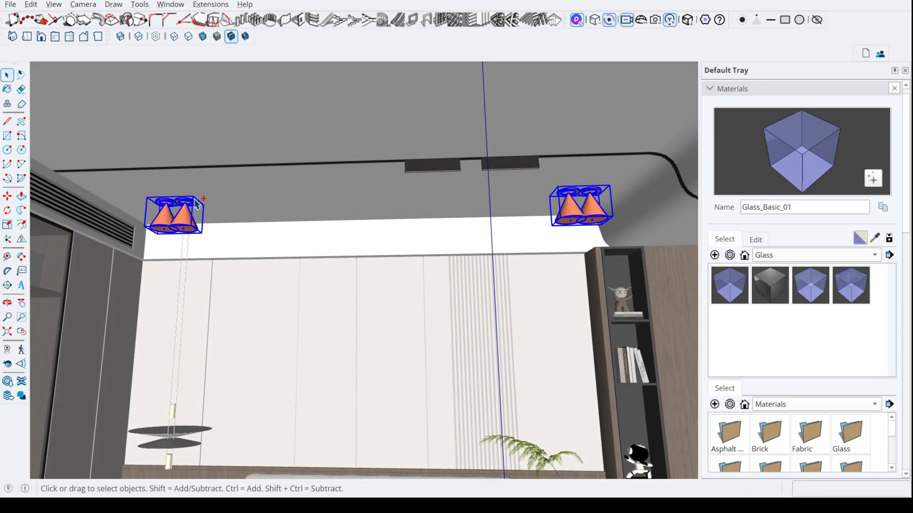
pyautogui.moveTo(234, 203); pyautogui.dragTo(127, 336, button='middle')
pyautogui.press('m')
pyautogui.press('ctrl')
pyautogui.click(203, 204)
pyautogui.scroll(-3, 171, 94)
pyautogui.press('Left')
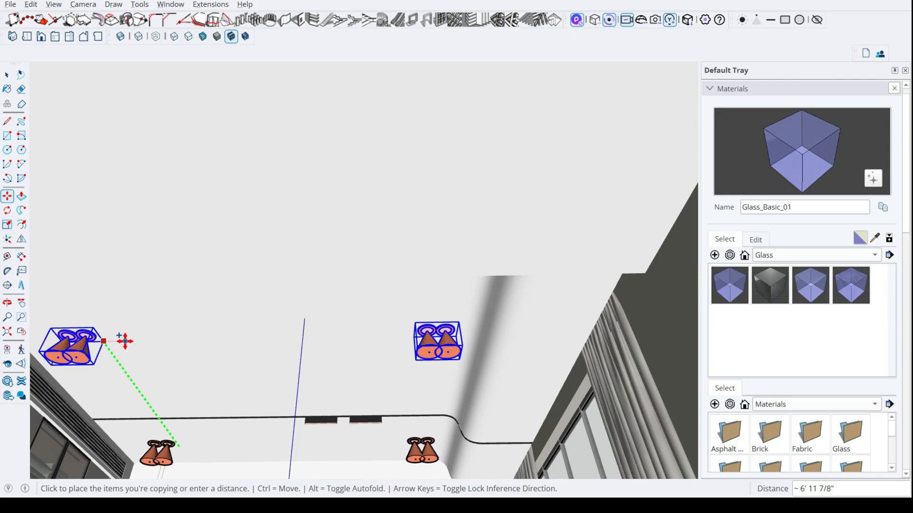
pyautogui.moveTo(137, 330); pyautogui.dragTo(247, 333, button='middle')
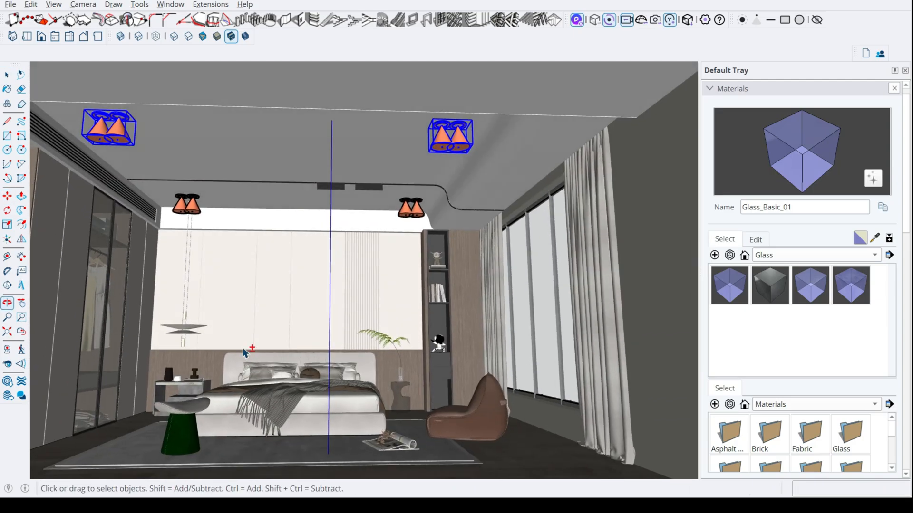
# - Switch to D5 Render and examine the light from the new ceiling spotlights around the bed
pyautogui.hotkey('alt', 'Tab')
pyautogui.click(375, 279)
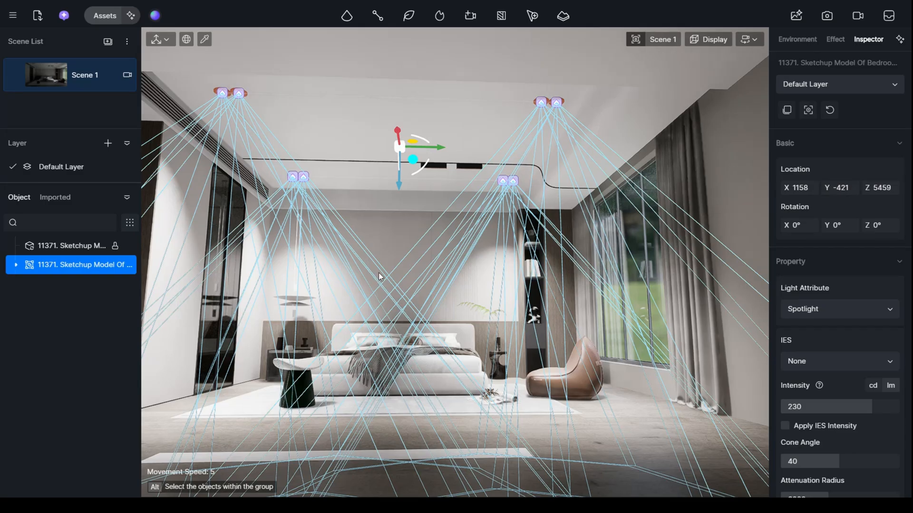
pyautogui.moveTo(464, 275); pyautogui.dragTo(442, 281, button='right')
pyautogui.press('w')
pyautogui.press('s')
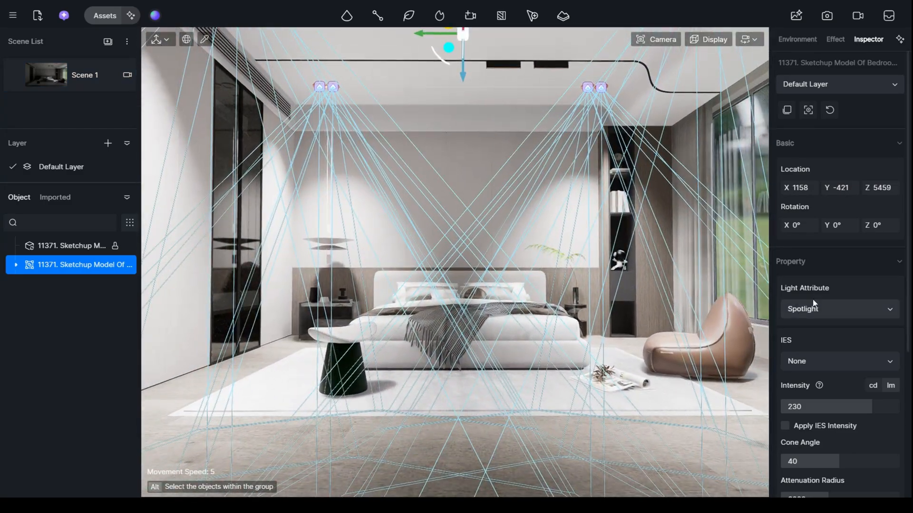
# - Set the ceiling spotlights' cone angle to 65.3 and their intensity to 120 lm
pyautogui.moveTo(839, 462); pyautogui.dragTo(880, 456)
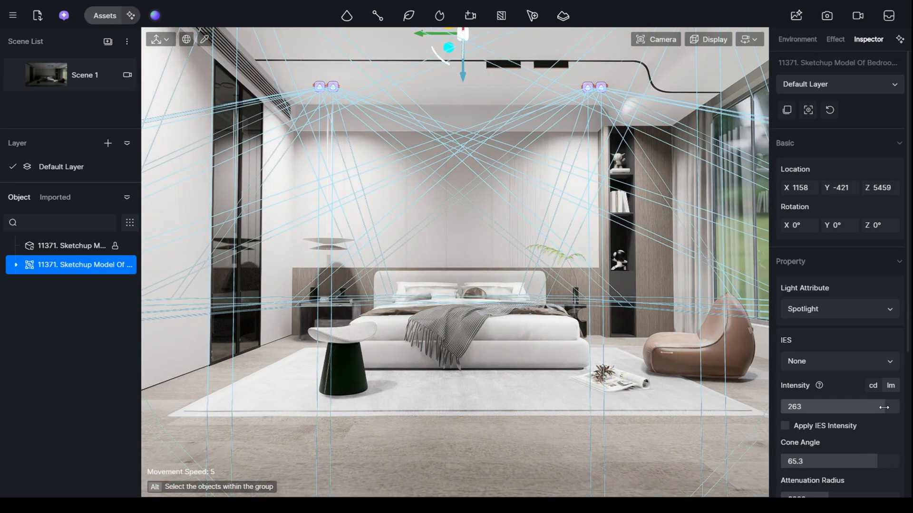
pyautogui.moveTo(853, 411); pyautogui.dragTo(833, 411)
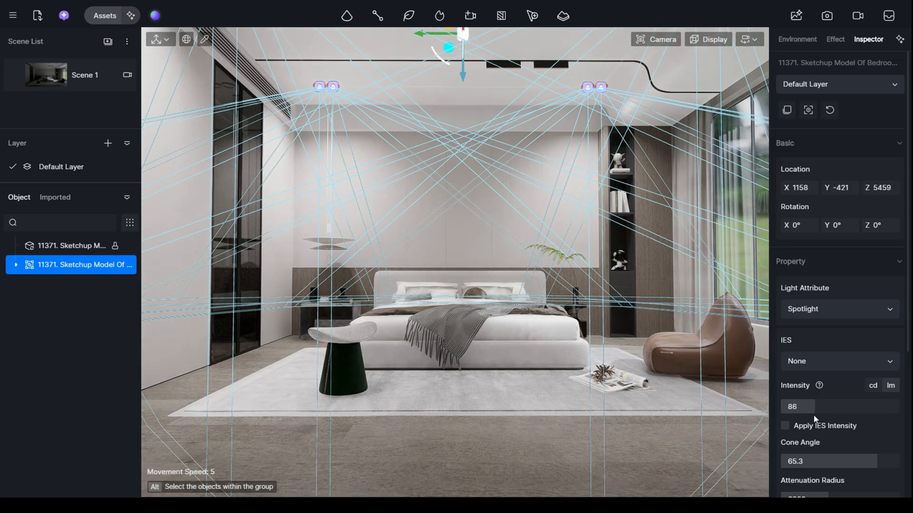
pyautogui.moveTo(832, 407); pyautogui.dragTo(840, 406)
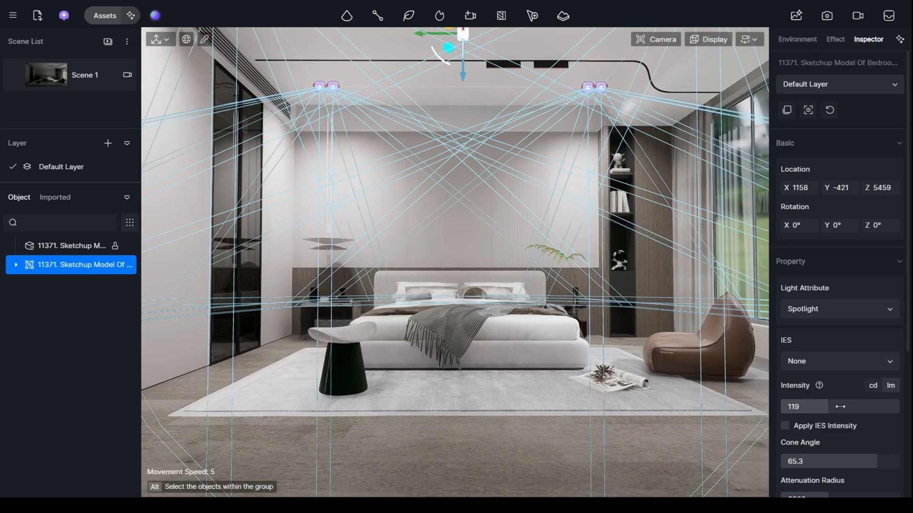
pyautogui.click(840, 407)
pyautogui.write('120')
pyautogui.press('Return')
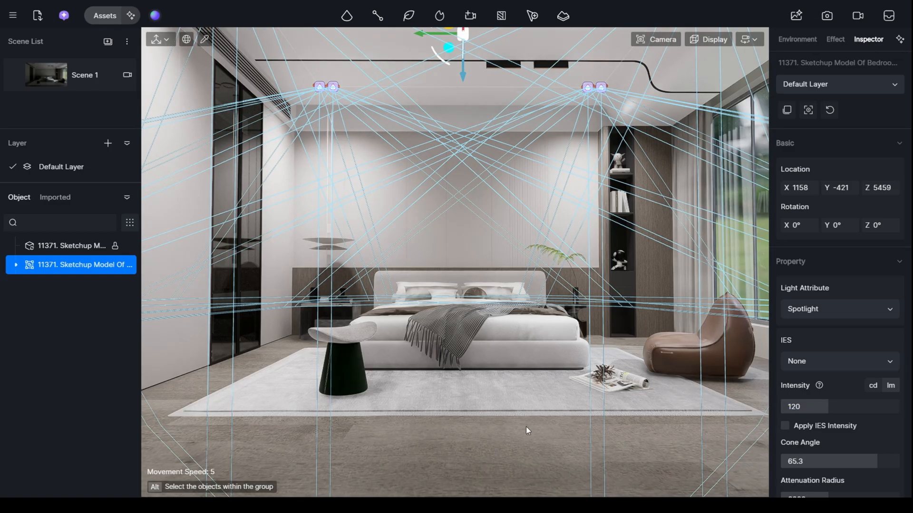
pyautogui.click(489, 400)
pyautogui.press('Escape')
# - Switch to SketchUp and delete the two twin spotlight groups on the side with the bookshelf
pyautogui.moveTo(579, 393); pyautogui.dragTo(584, 435, button='right')
pyautogui.press('w')
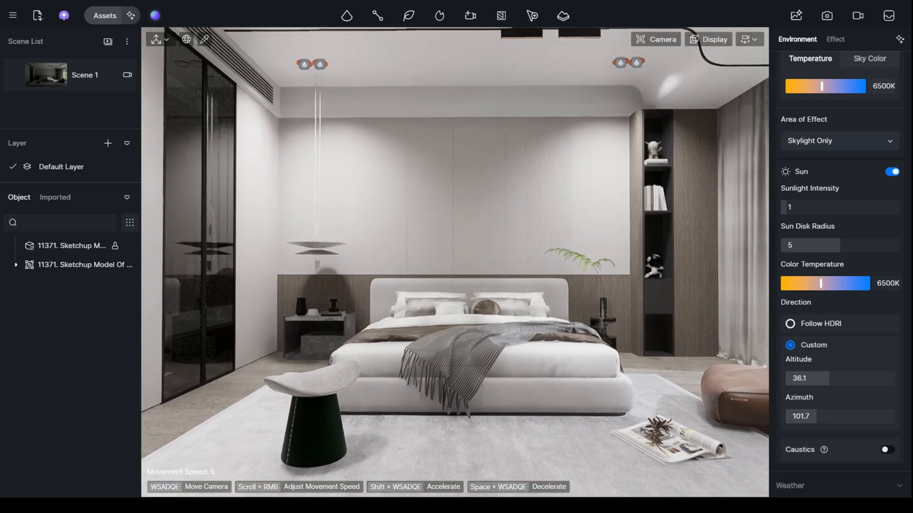
pyautogui.press('s')
pyautogui.press('s')
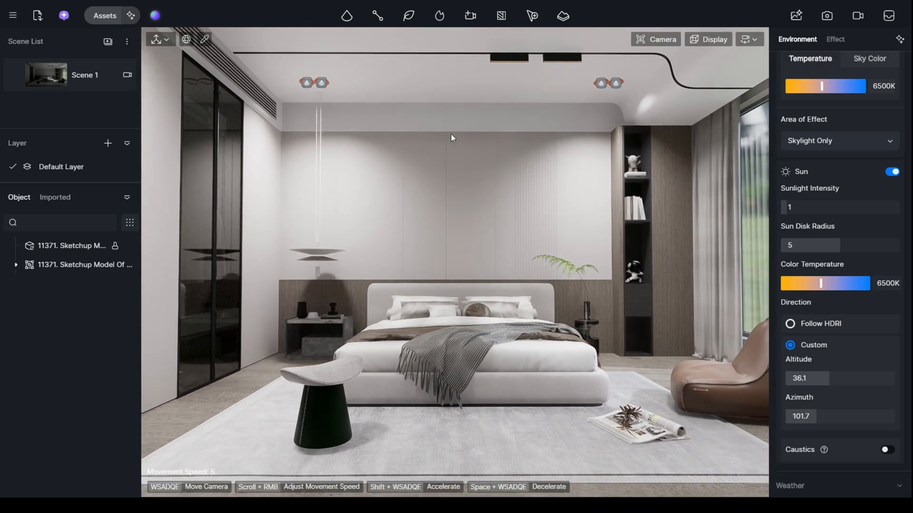
pyautogui.hotkey('alt', 'Tab')
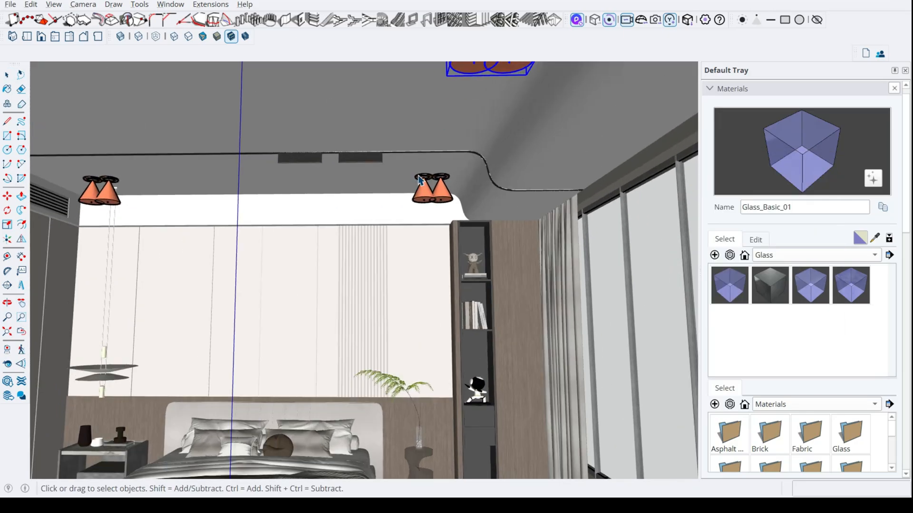
pyautogui.click(466, 211)
pyautogui.press('s')
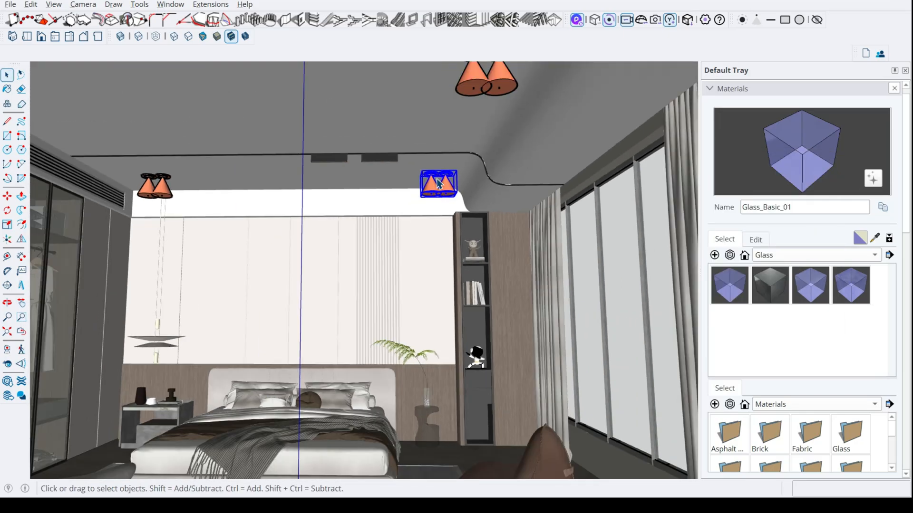
pyautogui.click(479, 100)
pyautogui.scroll(-2, 479, 99)
pyautogui.press('Delete')
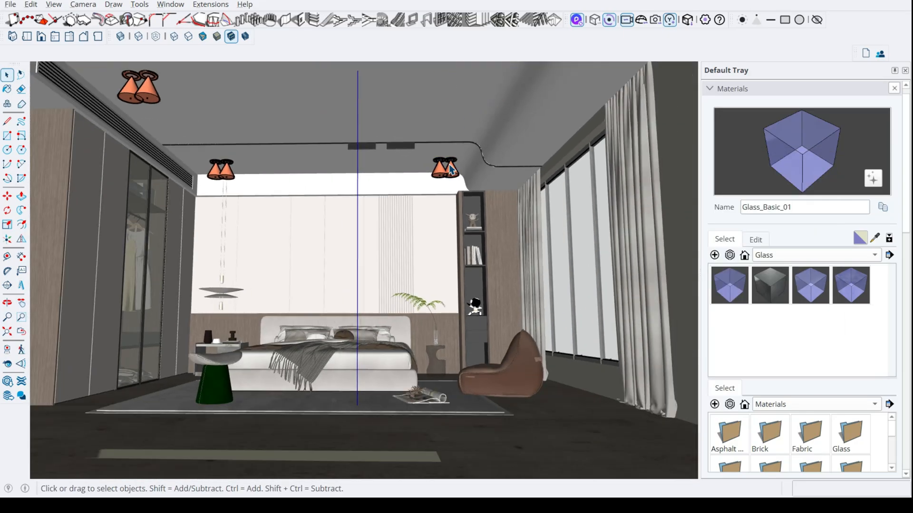
pyautogui.click(449, 168)
pyautogui.press('Delete')
# - Copy the two remaining twin spotlight groups across the ceiling towards the window side, dividing the distance with /2 to add middle copies
pyautogui.scroll(3, 220, 171)
pyautogui.click(220, 172)
pyautogui.scroll(3, 221, 171)
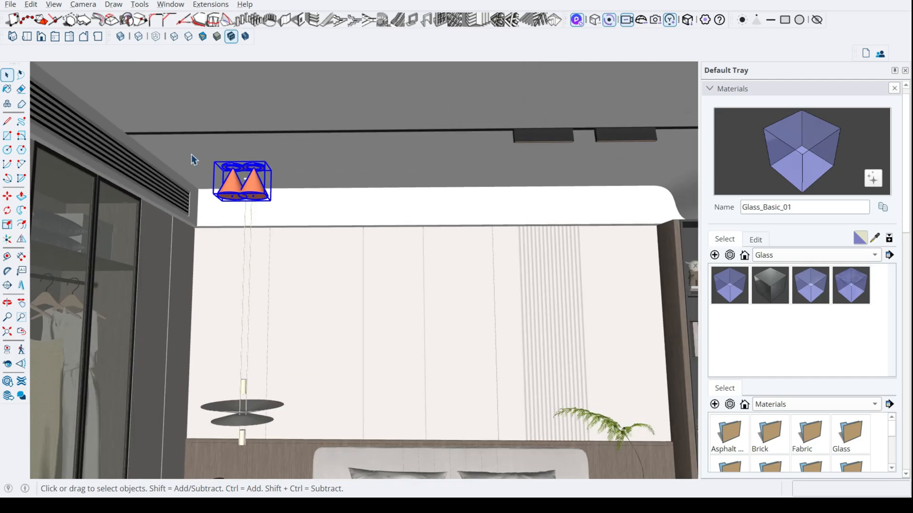
pyautogui.press('m')
pyautogui.press('space')
pyautogui.scroll(-5, 210, 164)
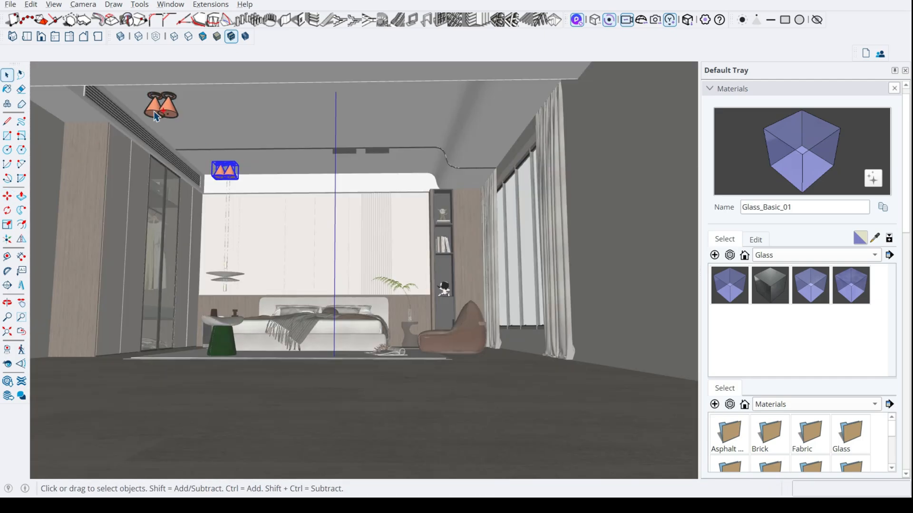
pyautogui.keyDown('shift'); pyautogui.click(153, 110); pyautogui.keyUp('shift')
pyautogui.scroll(4, 153, 107)
pyautogui.press('m')
pyautogui.click(131, 75)
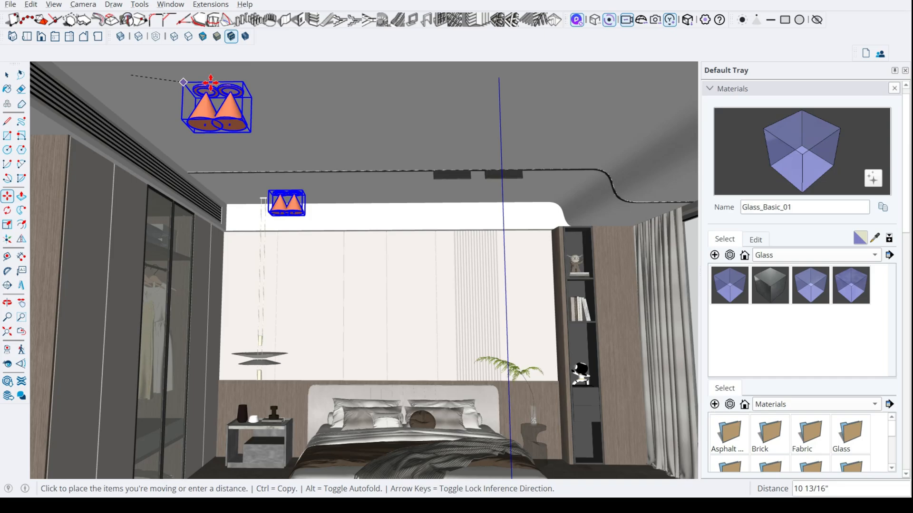
pyautogui.press('ctrl')
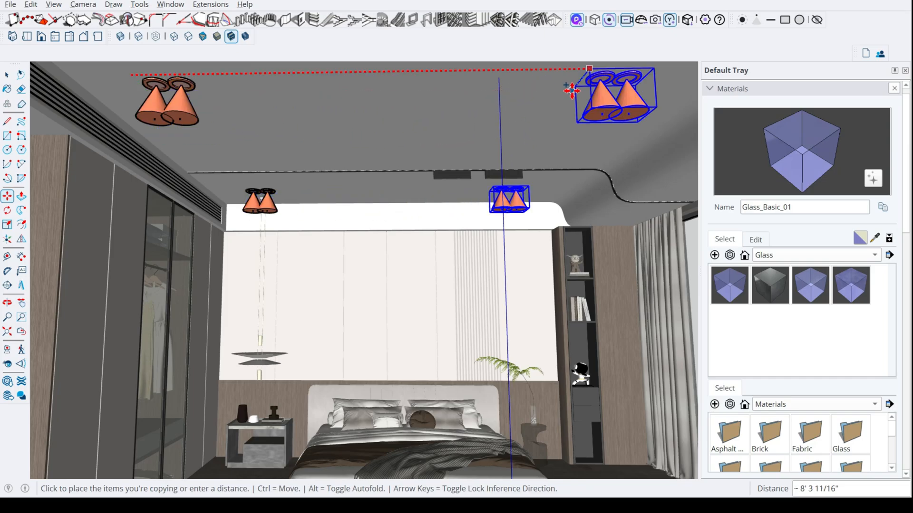
pyautogui.click(614, 93)
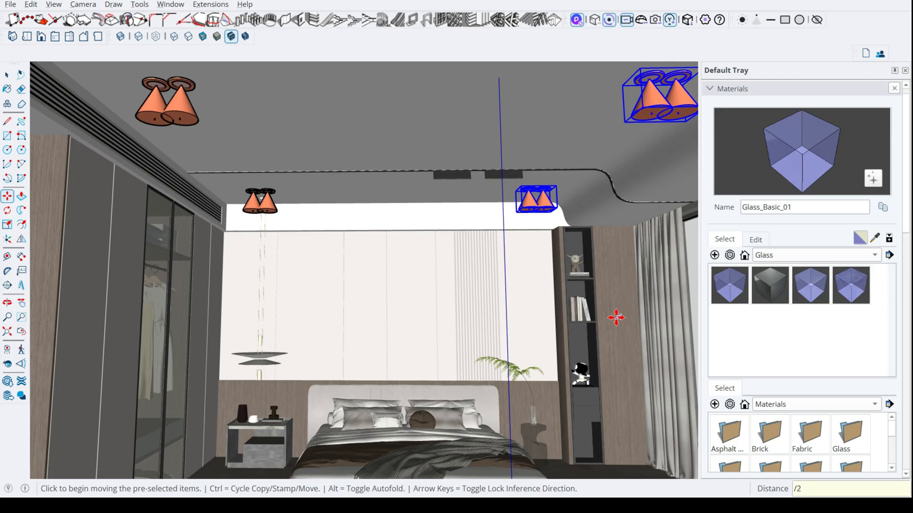
pyautogui.press('Return')
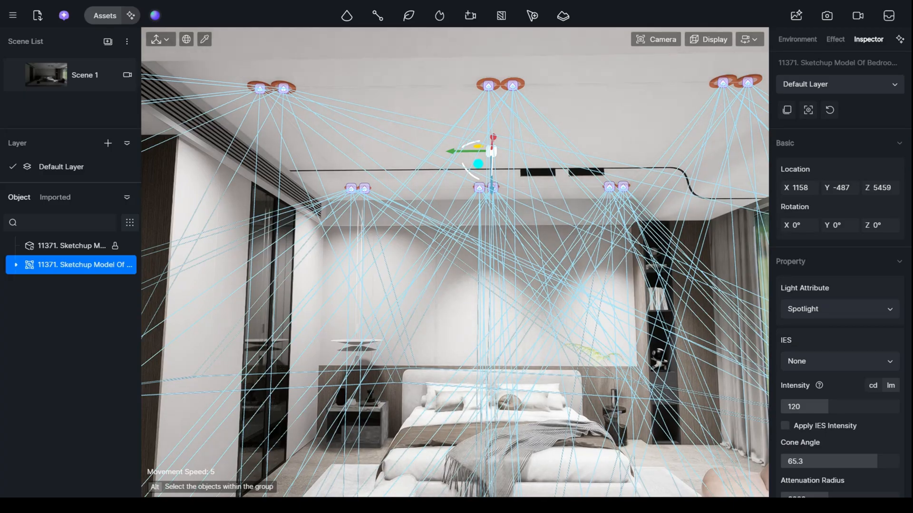
# - Switch to D5 Render's Scene 1 view and set the ceiling spotlights' cone angle to 76.8 and intensity to 70 lm
pyautogui.moveTo(373, 183); pyautogui.dragTo(376, 213, button='right')
pyautogui.click(51, 75)
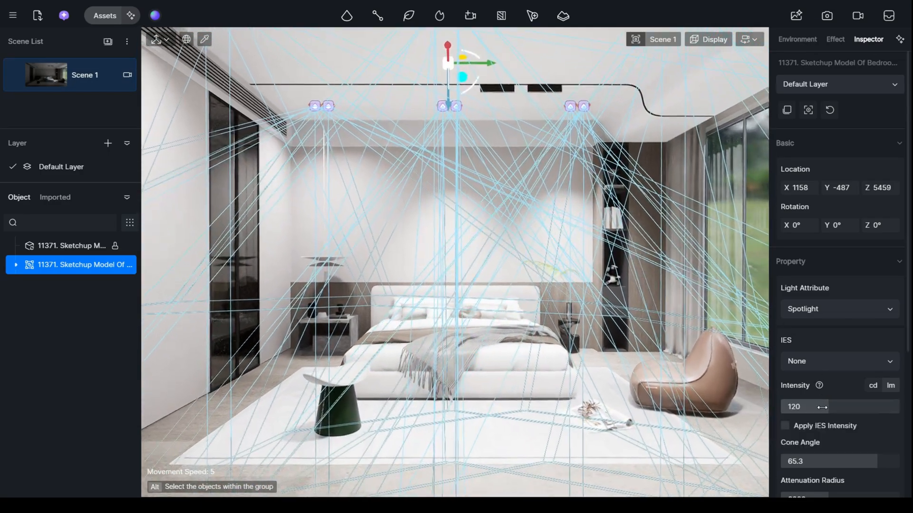
pyautogui.click(822, 408)
pyautogui.moveTo(877, 461); pyautogui.dragTo(894, 461)
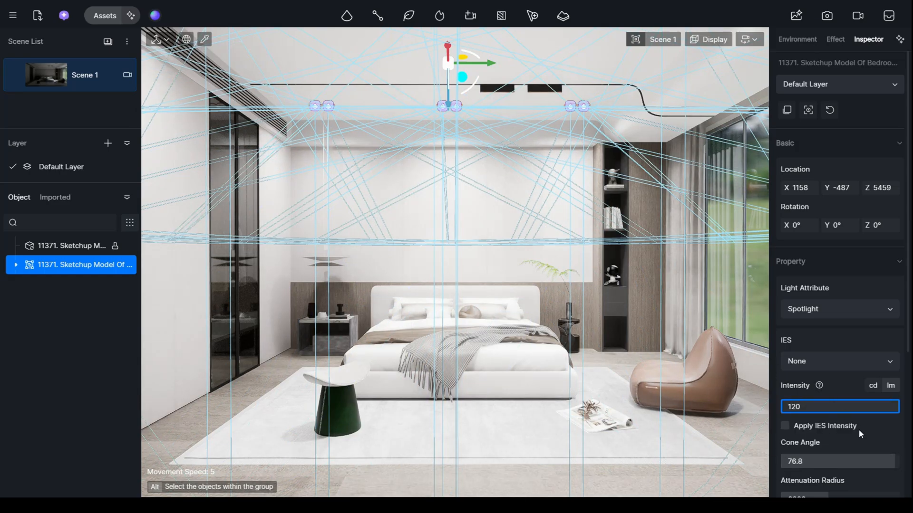
pyautogui.click(875, 431)
pyautogui.moveTo(821, 410); pyautogui.dragTo(812, 412)
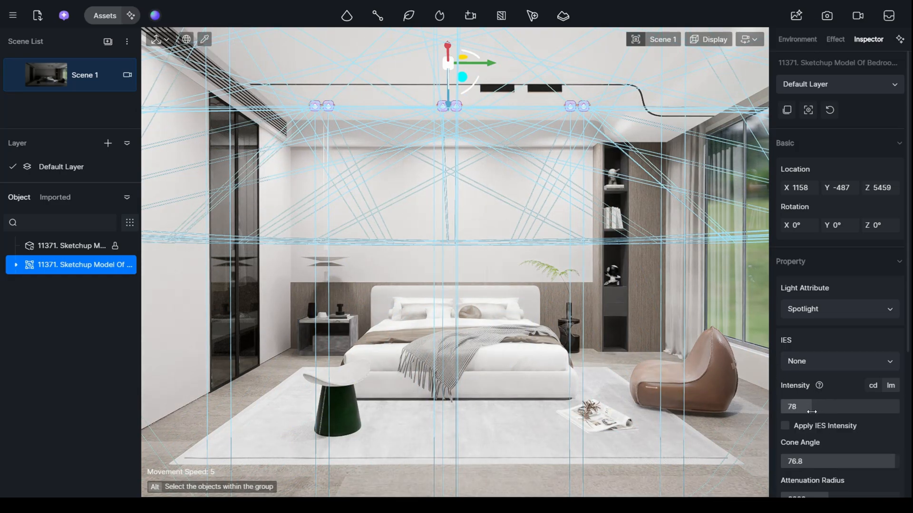
pyautogui.click(824, 412)
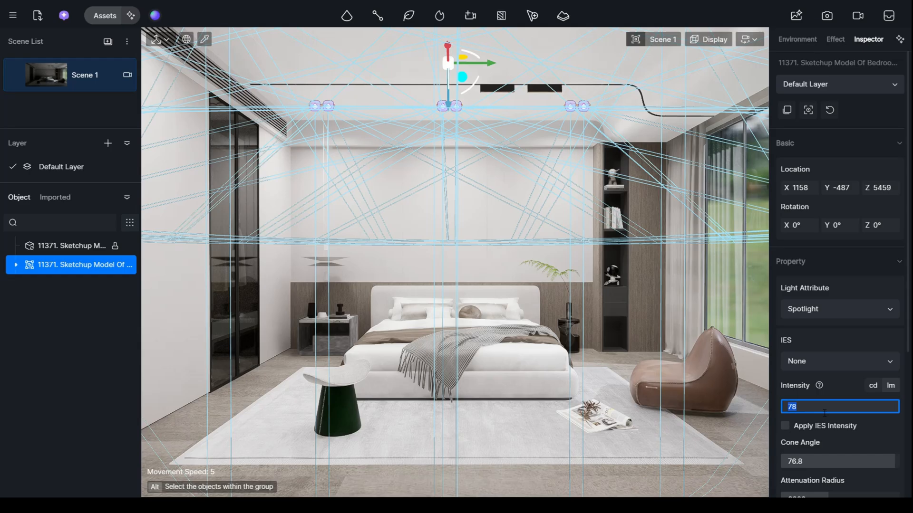
pyautogui.write('70')
pyautogui.press('Return')
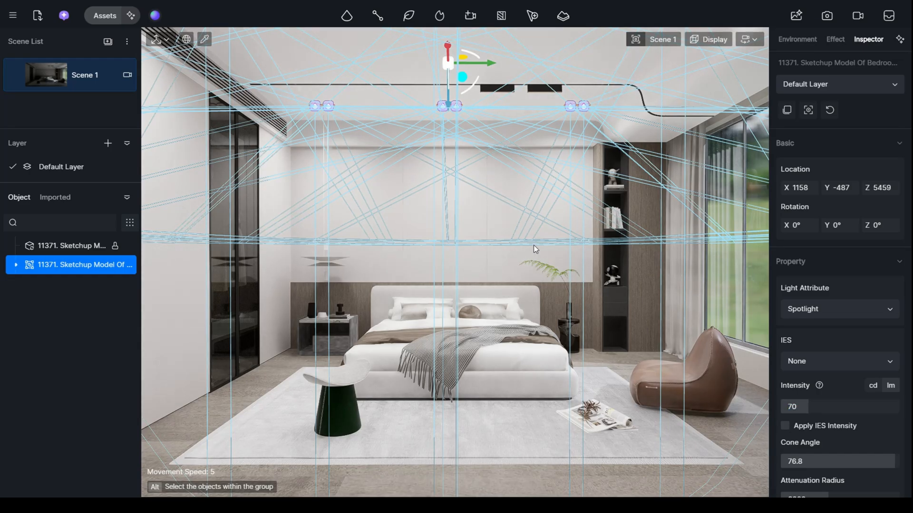
# - Set the sunlight intensity to 4.1 and its color temperature to 5400K
pyautogui.click(487, 193)
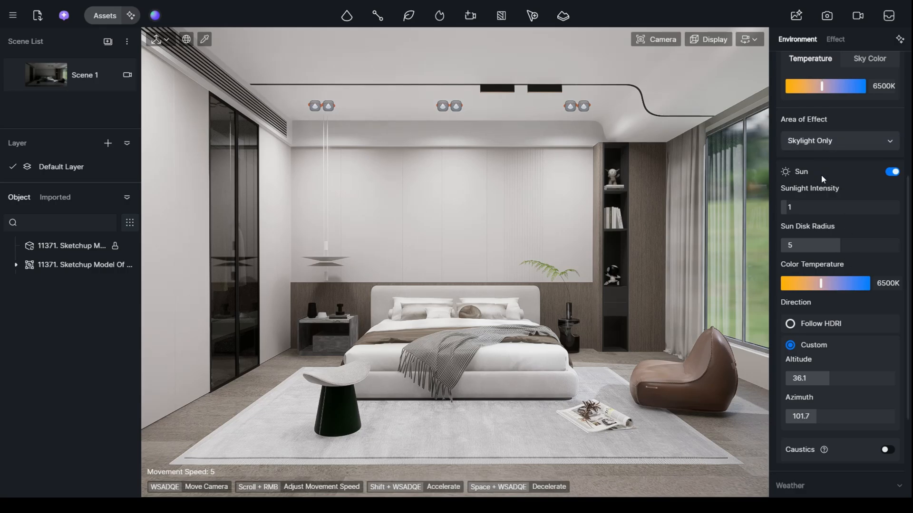
pyautogui.moveTo(812, 206); pyautogui.dragTo(815, 207)
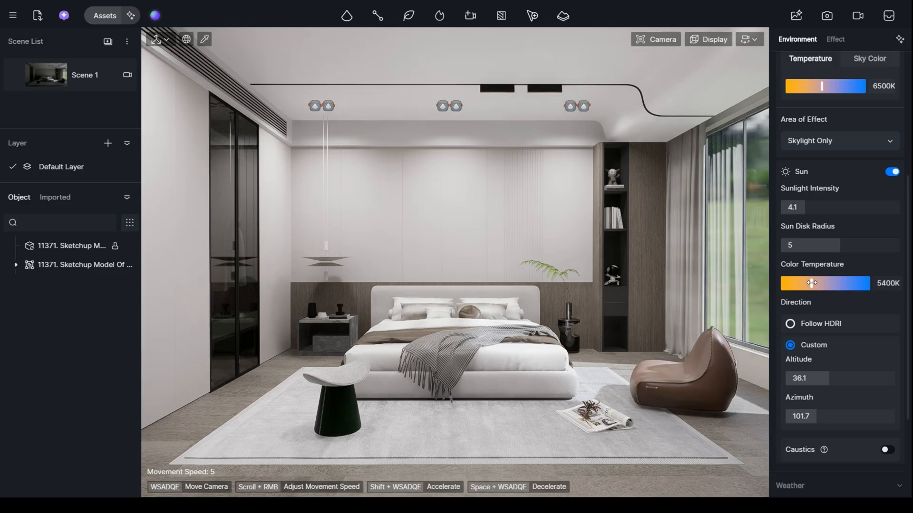
# - Reduce the ceiling spotlights' intensity to about 40 lm
pyautogui.click(571, 108)
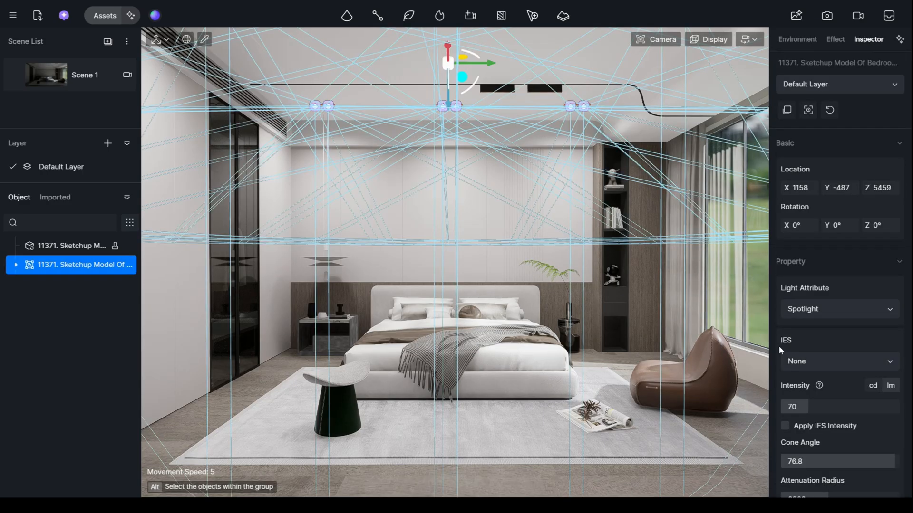
pyautogui.moveTo(807, 412); pyautogui.dragTo(802, 407)
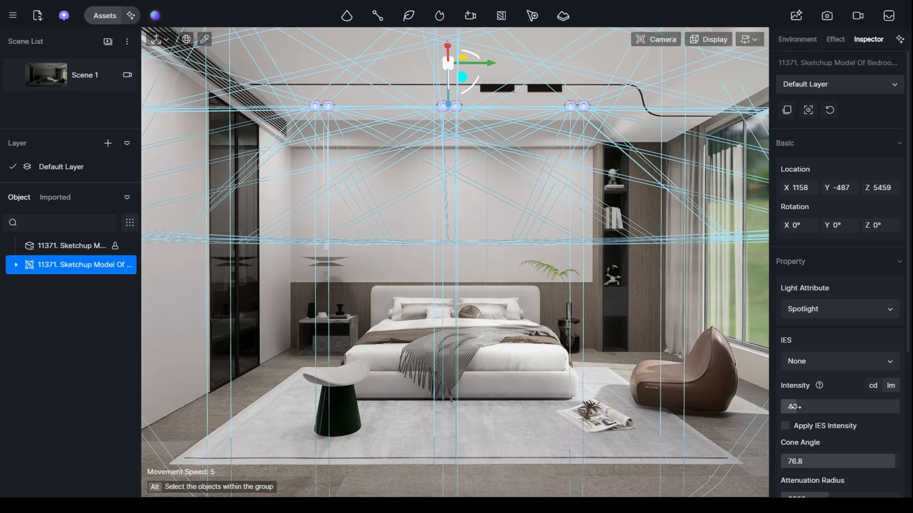
pyautogui.click(610, 320)
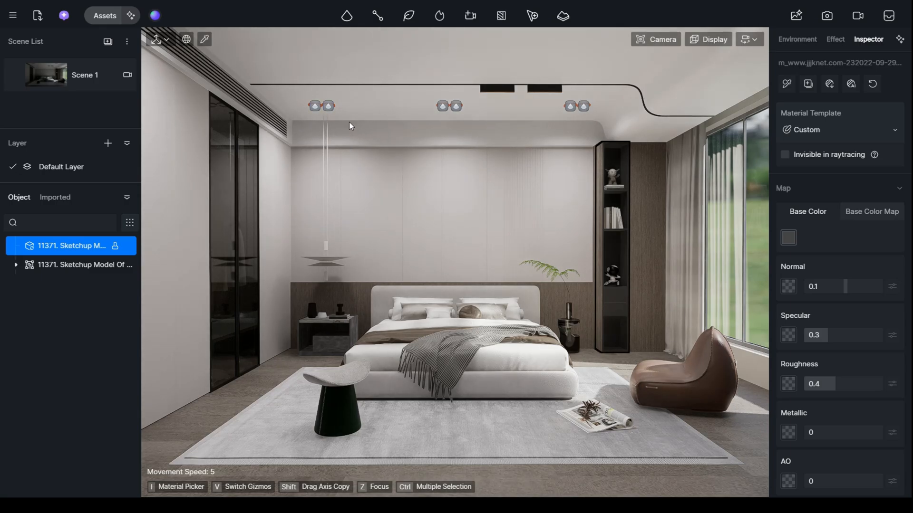
# - Make the diffuser material of the black ceiling track lights emissive with an intensity of 44.1
pyautogui.scroll(4, 531, 89)
pyautogui.moveTo(528, 70); pyautogui.dragTo(562, 11, button='right')
pyautogui.press('w')
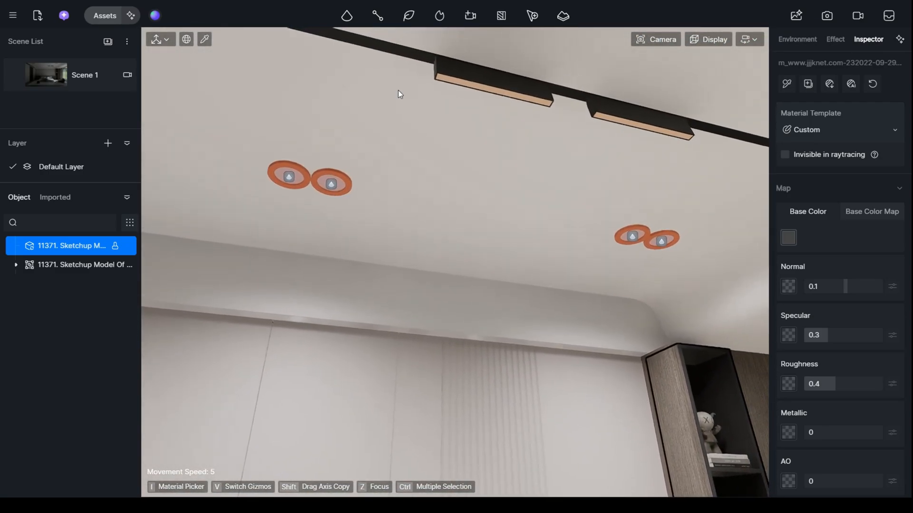
pyautogui.press('i')
pyautogui.click(543, 100)
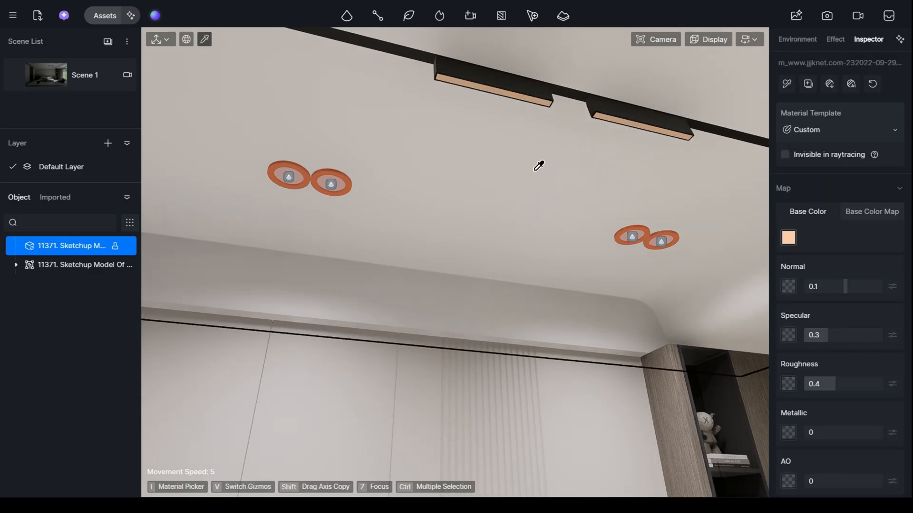
pyautogui.press('Escape')
pyautogui.press('i')
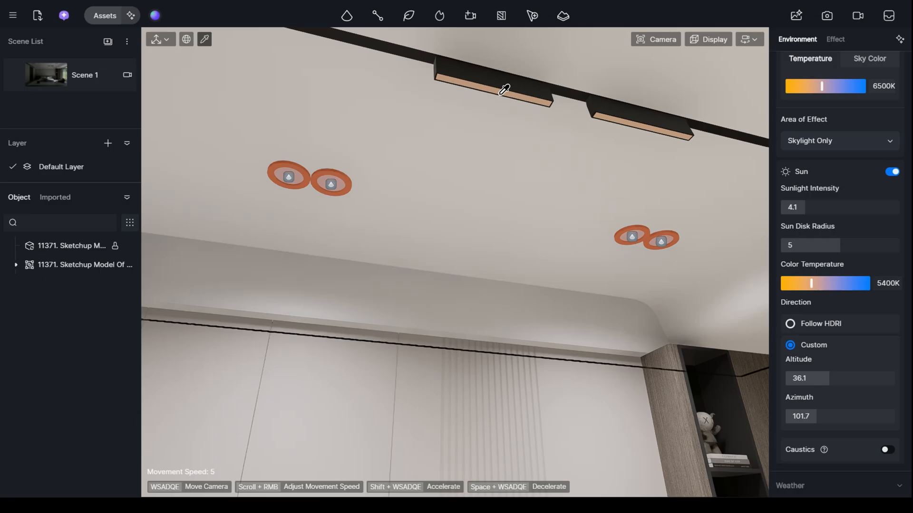
pyautogui.click(506, 88)
pyautogui.scroll(-4, 876, 383)
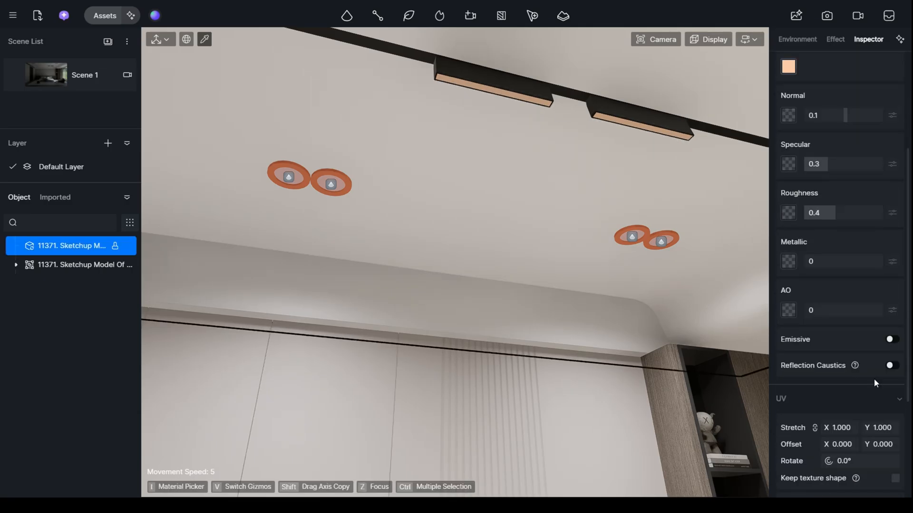
pyautogui.click(893, 340)
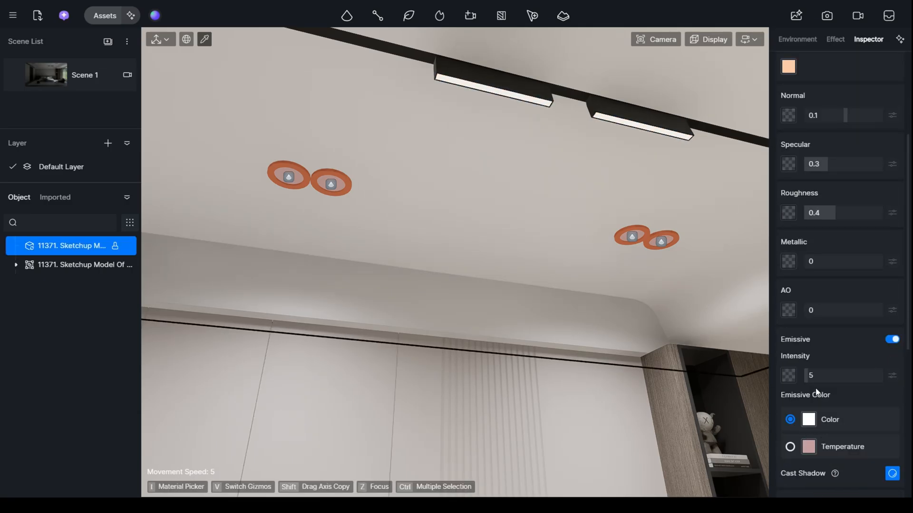
pyautogui.moveTo(817, 375); pyautogui.dragTo(847, 375)
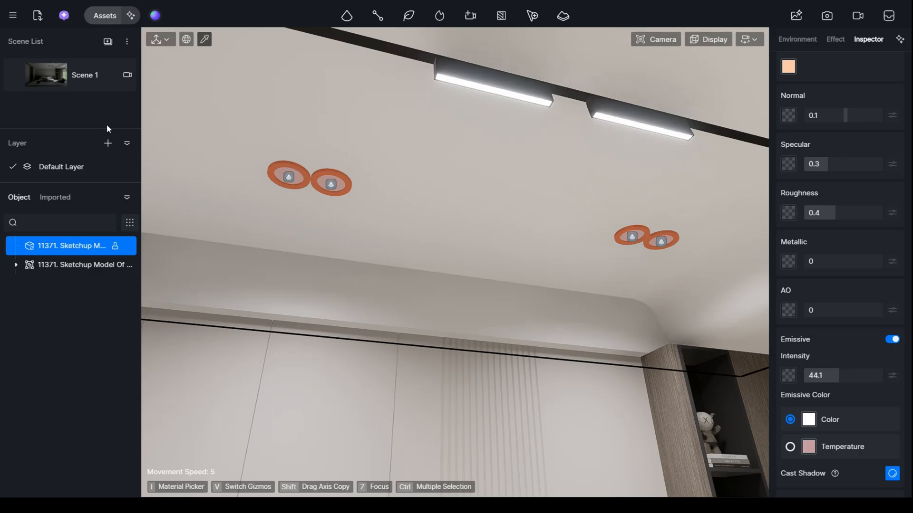
# - Make the inner disc material of the round ceiling spotlights emissive with an intensity of 19.3
pyautogui.click(302, 174)
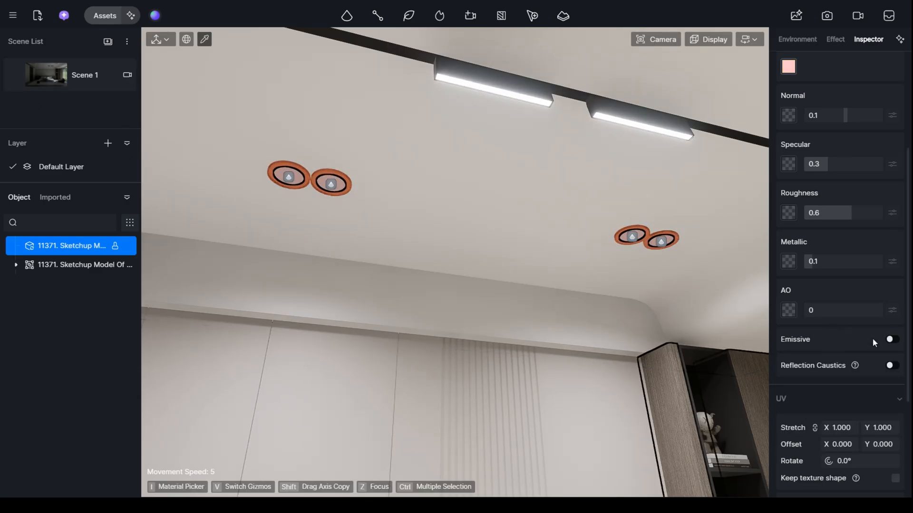
pyautogui.click(890, 340)
pyautogui.moveTo(822, 375); pyautogui.dragTo(835, 373)
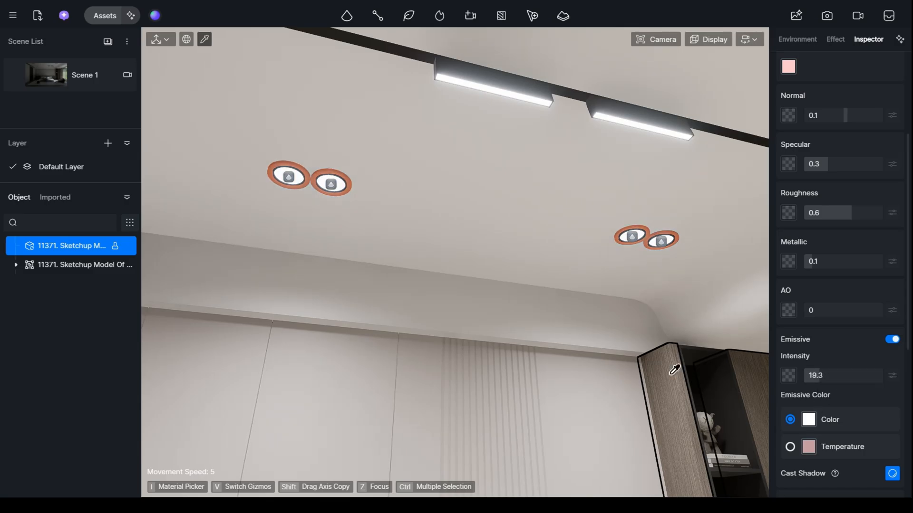
# - Change the outer ring material of the round ceiling spotlights to a neutral grey base color with saturation 0 and value 71
pyautogui.click(350, 171)
pyautogui.scroll(3, 836, 191)
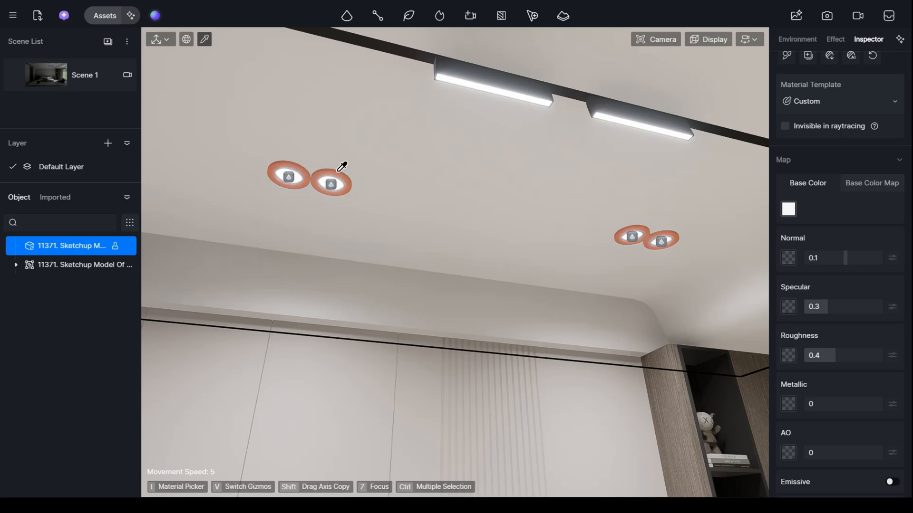
pyautogui.click(811, 189)
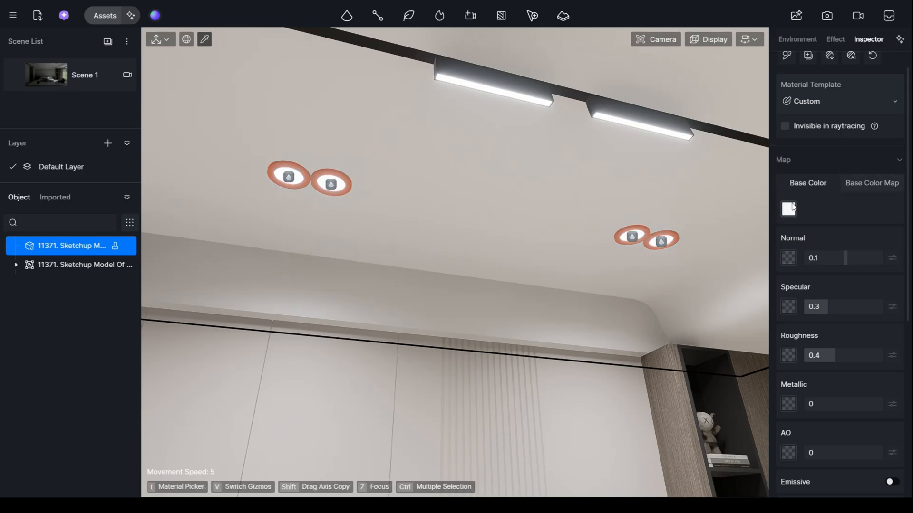
pyautogui.click(787, 212)
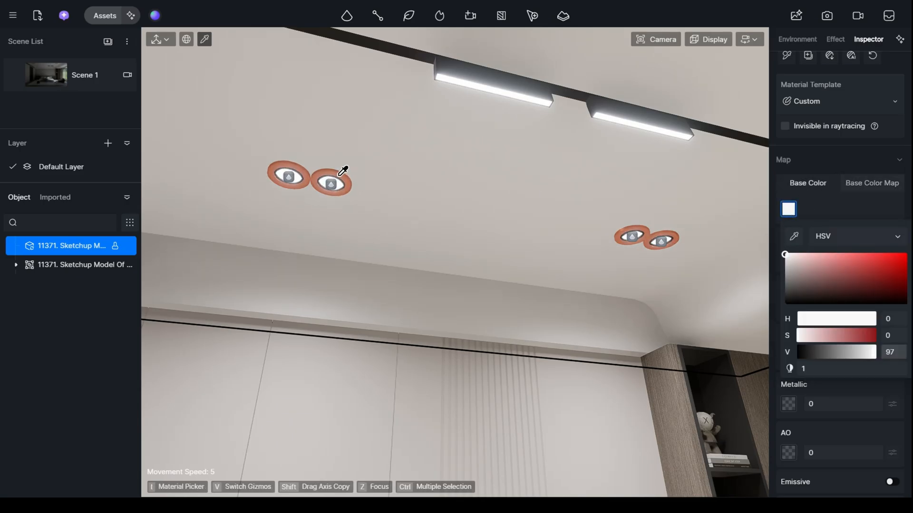
pyautogui.scroll(3, 339, 162)
pyautogui.scroll(-5, 339, 157)
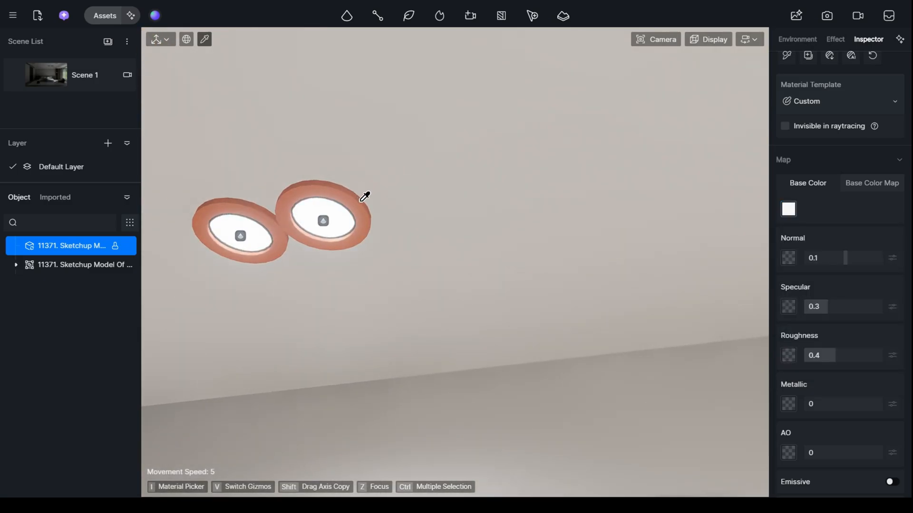
pyautogui.click(364, 197)
pyautogui.click(794, 209)
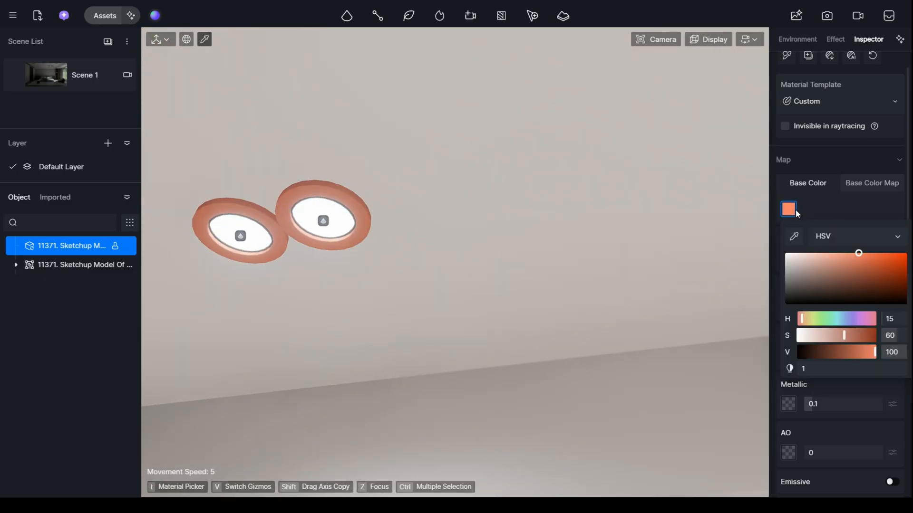
pyautogui.moveTo(789, 261); pyautogui.dragTo(772, 268)
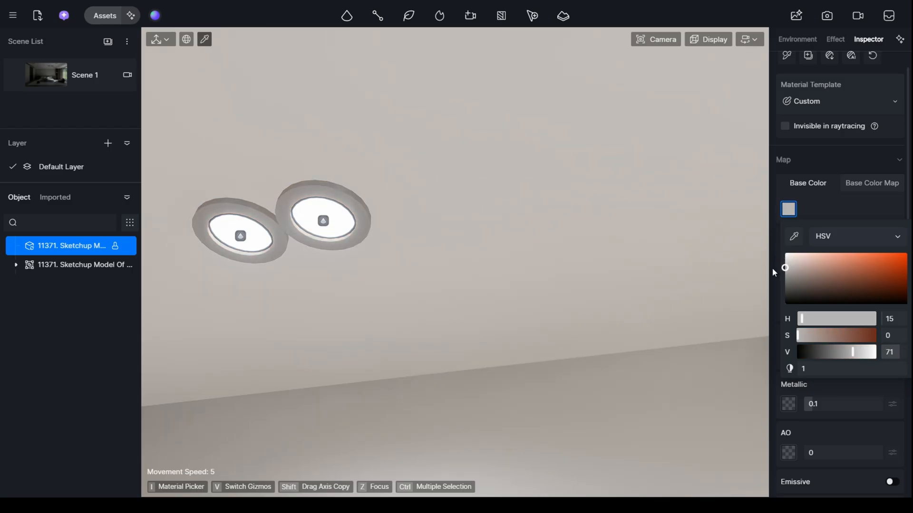
# - Set the spotlight ring material's roughness to 0.11 and metallic to 0.74, return to Scene 1 and deselect the material
pyautogui.click(804, 383)
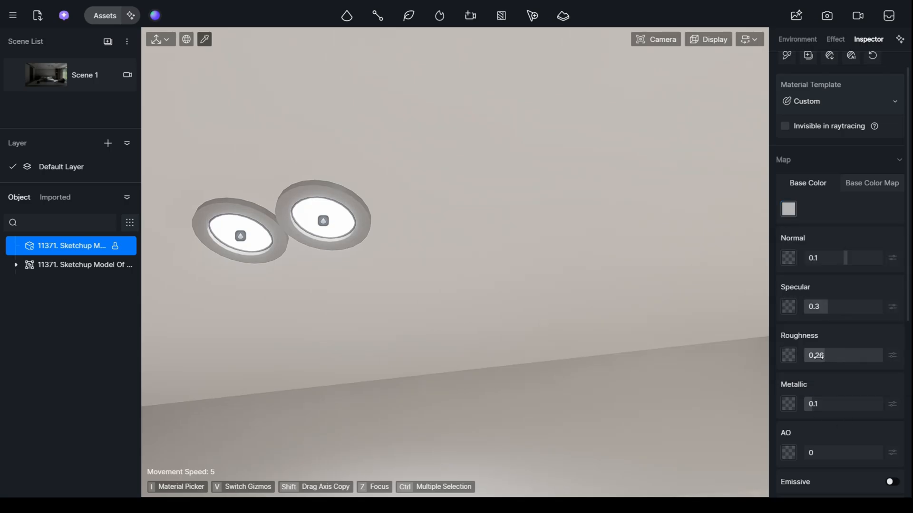
pyautogui.moveTo(816, 357); pyautogui.dragTo(812, 356)
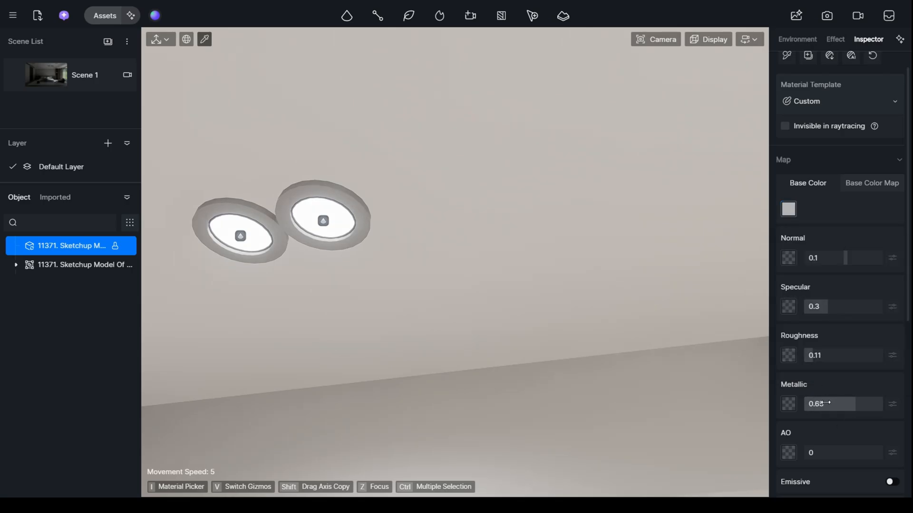
pyautogui.moveTo(855, 406); pyautogui.dragTo(862, 405)
pyautogui.click(85, 75)
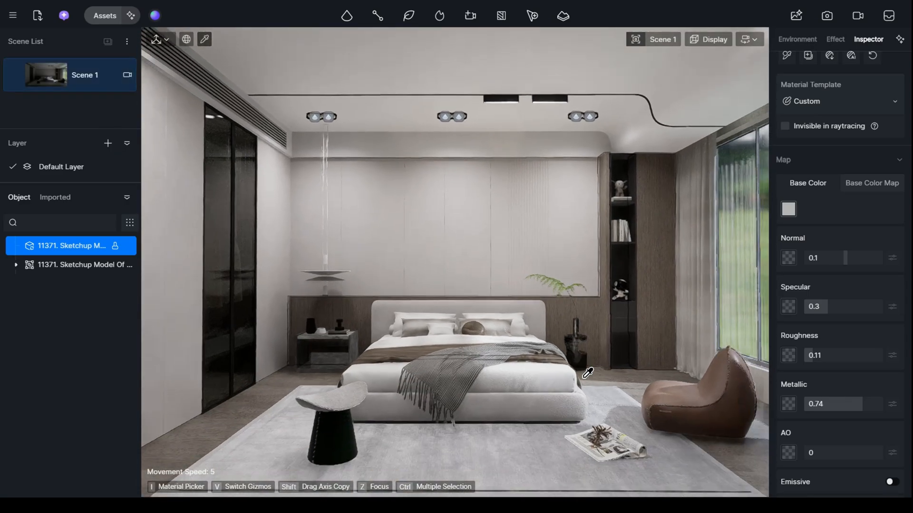
pyautogui.press('Escape')
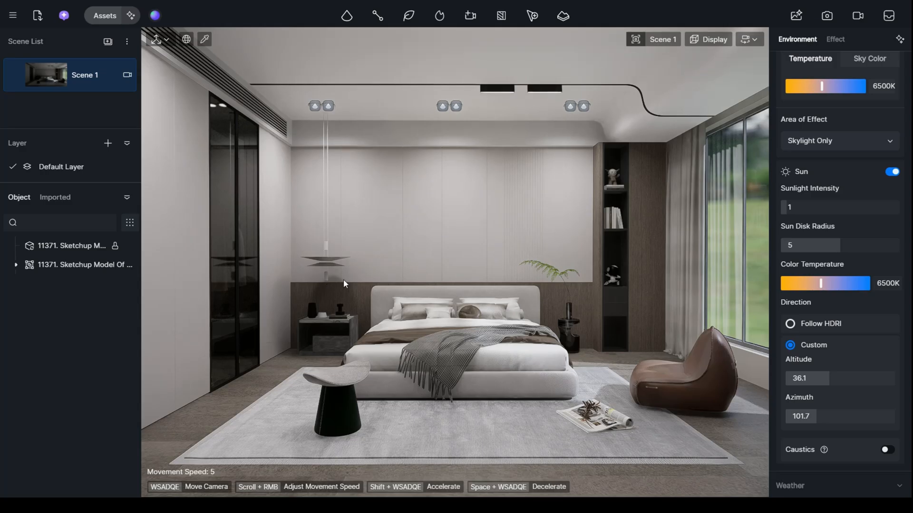
# - Examine the pendant lamp above the nightstand up close, including its discs and tube, and return to the Scene 1 view
pyautogui.press('w')
pyautogui.press('a')
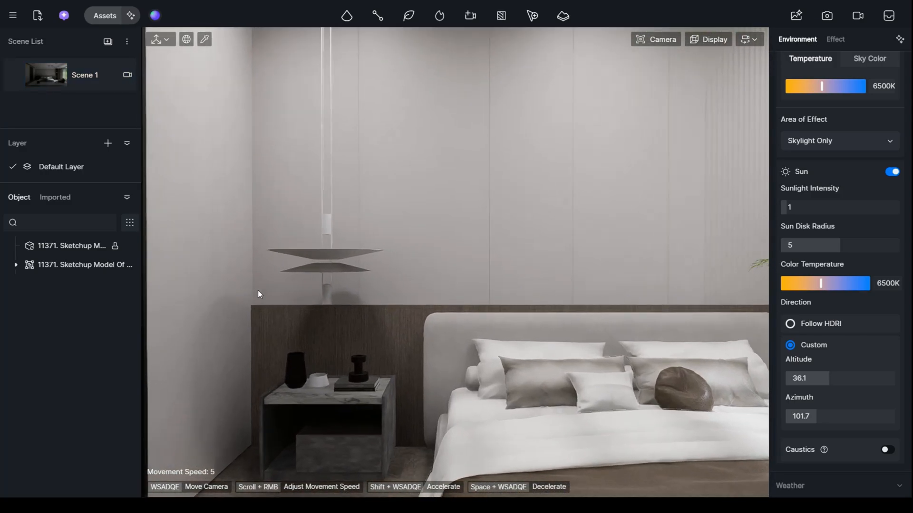
pyautogui.press('w')
pyautogui.moveTo(258, 290)
pyautogui.mouseDown(button='right')
pyautogui.moveTo(223, 335)
pyautogui.moveTo(259, 309)
pyautogui.moveTo(266, 324)
pyautogui.moveTo(275, 293)
pyautogui.mouseUp(button='right')
pyautogui.press('a')
pyautogui.press('w')
pyautogui.press('w')
pyautogui.press('e')
pyautogui.press('s')
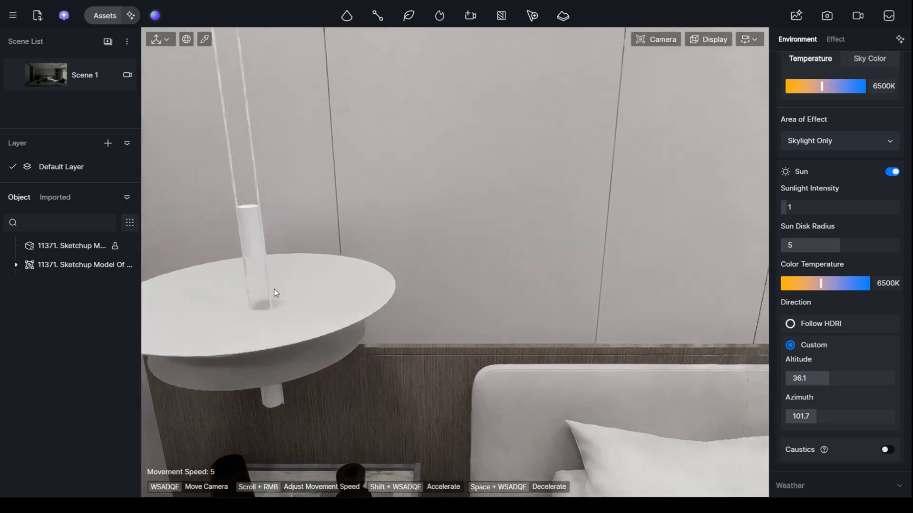
pyautogui.click(58, 74)
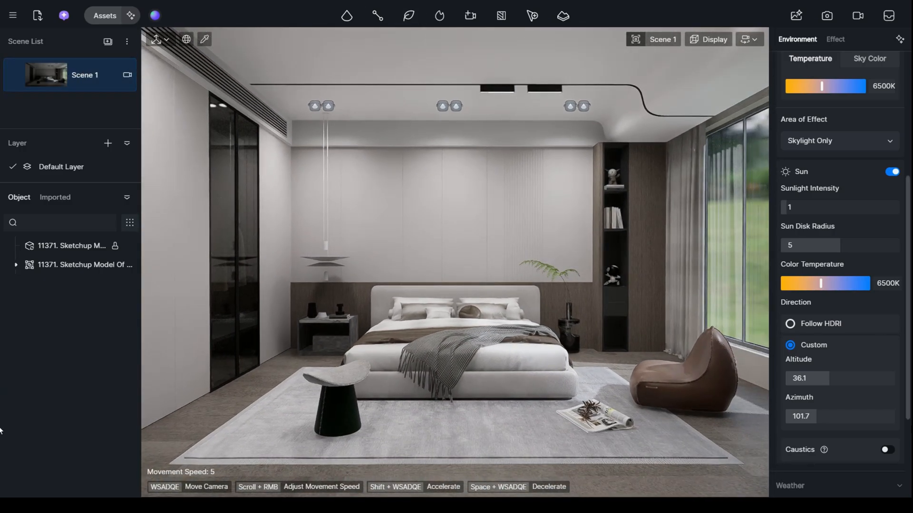
pyautogui.press('super')
pyautogui.press('super')
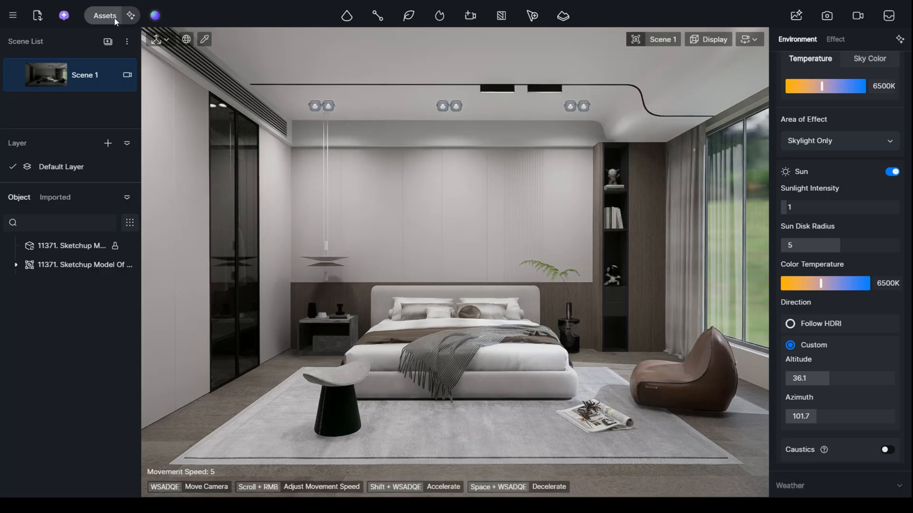
# - Place a strip light on the wall just above the headboard and rotate it 180° about X to shine upward
pyautogui.click(347, 15)
pyautogui.click(346, 82)
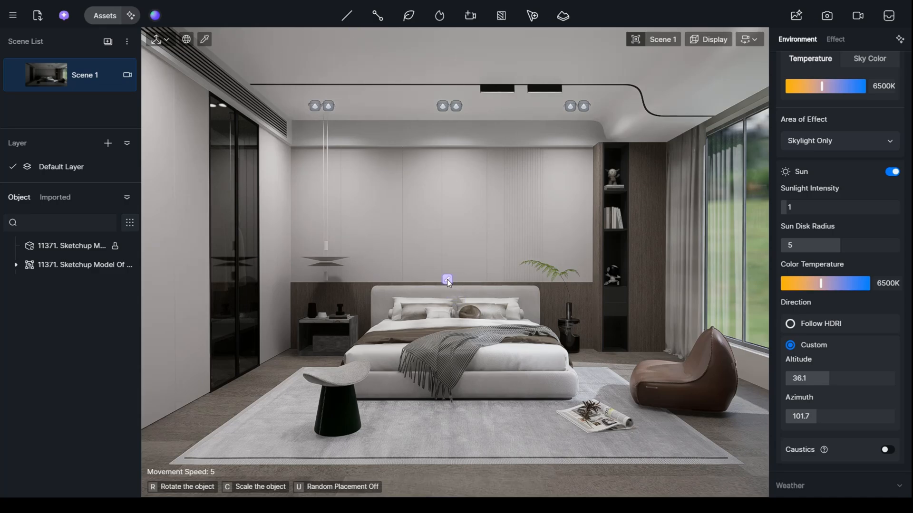
pyautogui.click(448, 283)
pyautogui.scroll(3, 462, 274)
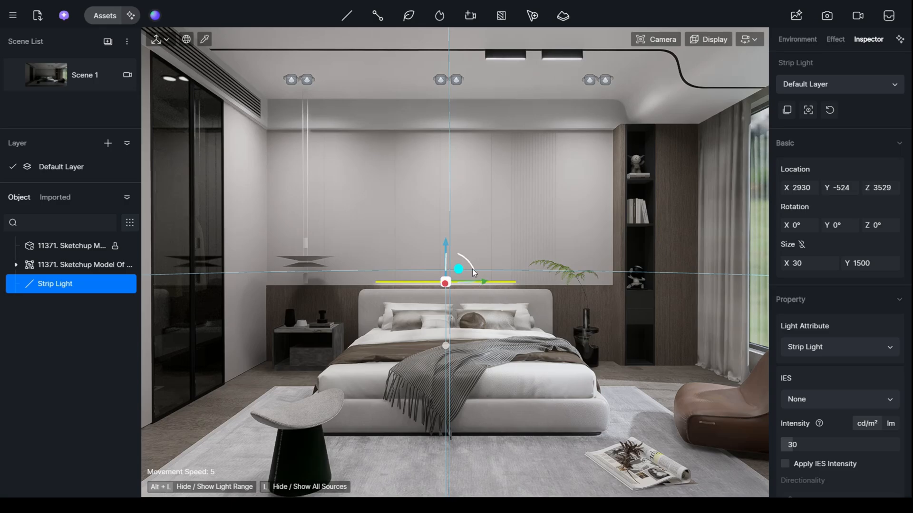
pyautogui.moveTo(468, 262); pyautogui.dragTo(432, 284)
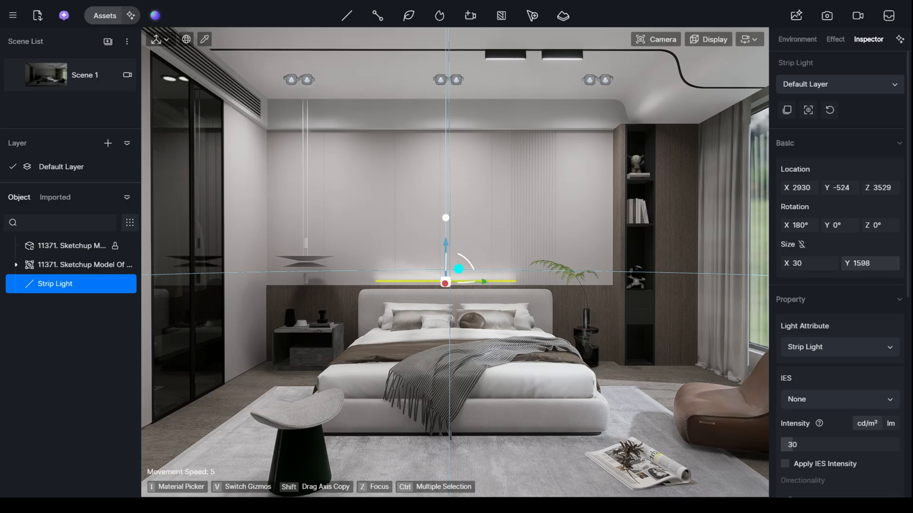
# - Lengthen the strip light to 3720 along Y and lower it to Z 3484 onto the wood panel's top edge
pyautogui.moveTo(847, 263); pyautogui.dragTo(870, 263)
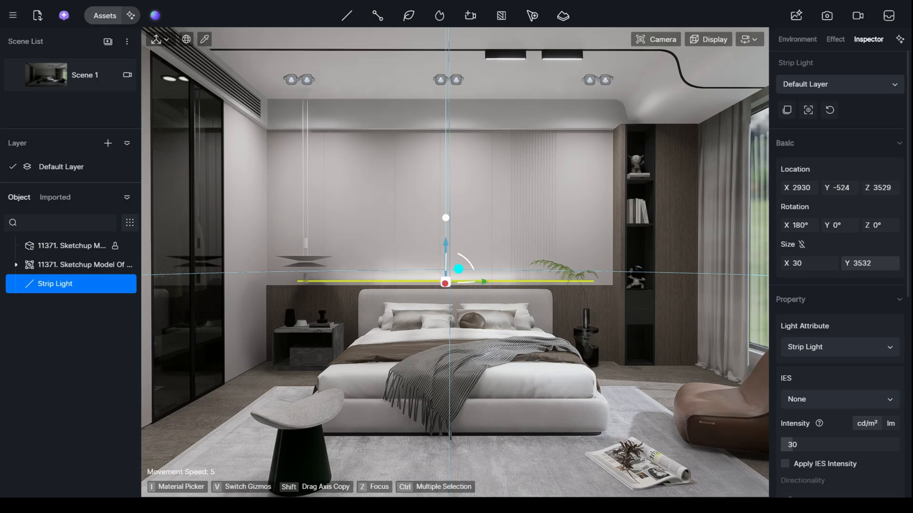
pyautogui.scroll(8, 680, 285)
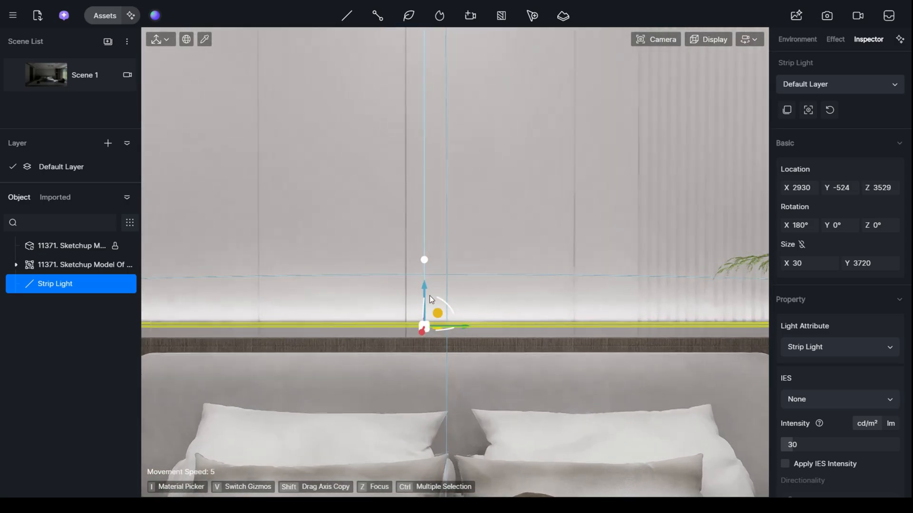
pyautogui.scroll(3, 420, 302)
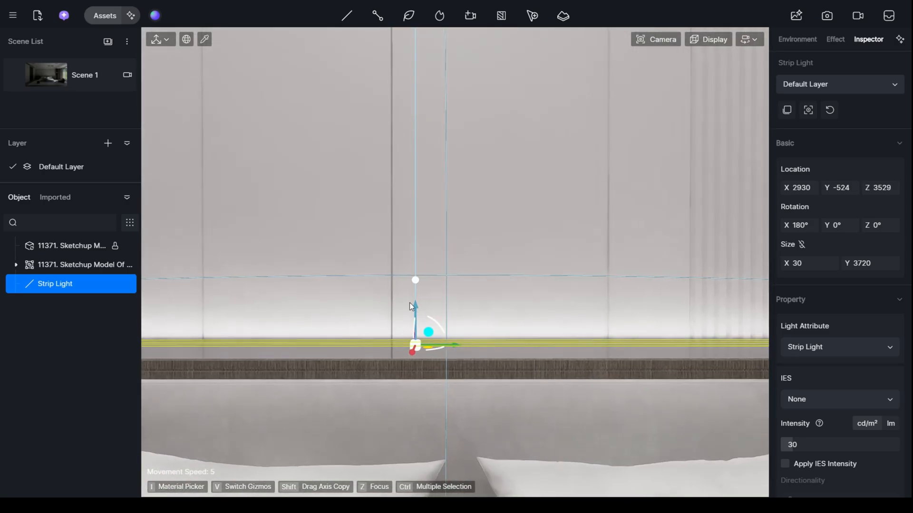
pyautogui.moveTo(415, 307); pyautogui.dragTo(415, 322)
pyautogui.scroll(-4, 436, 313)
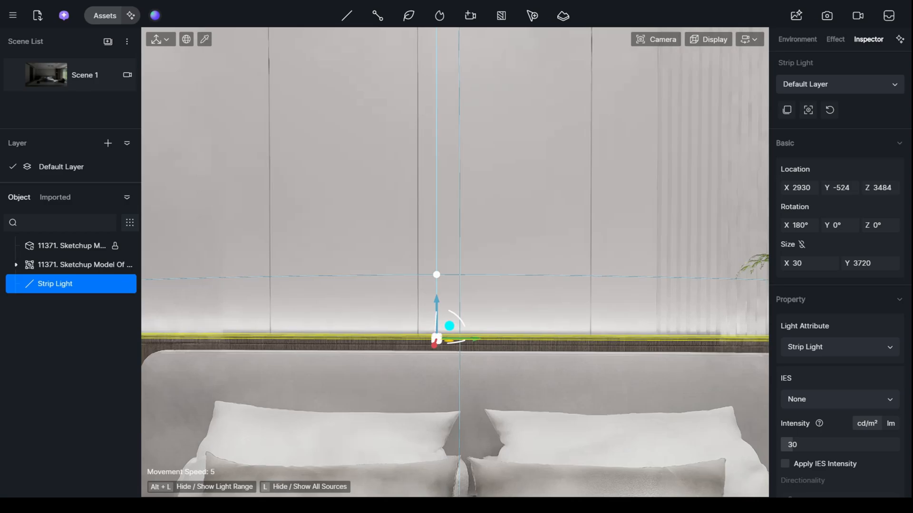
# - Raise the strip light's intensity to 133.5 cd/m² and shift it along X to 2923
pyautogui.moveTo(436, 313); pyautogui.dragTo(288, 330, button='right')
pyautogui.scroll(-1, 812, 360)
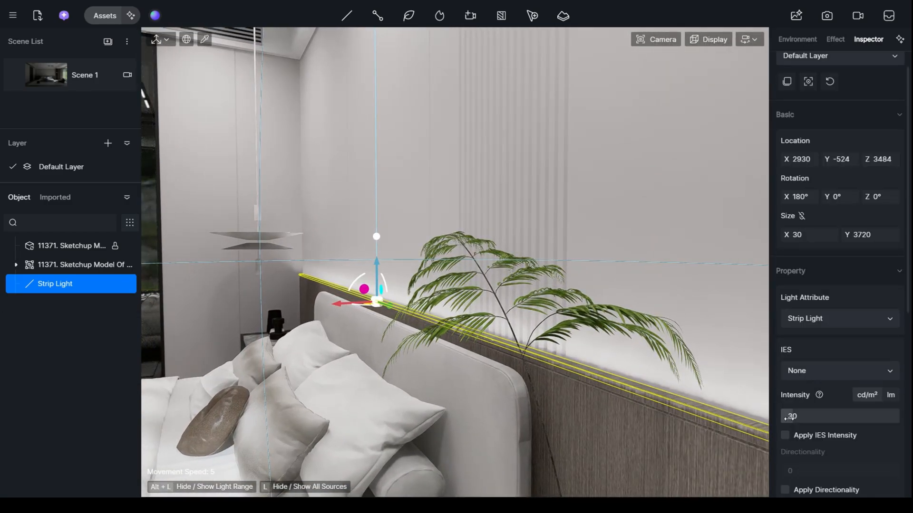
pyautogui.moveTo(804, 414); pyautogui.dragTo(831, 414)
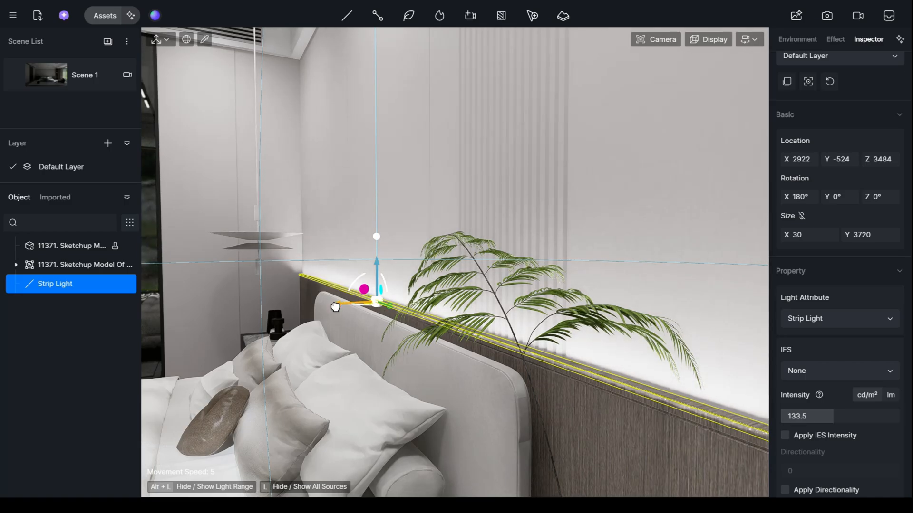
pyautogui.moveTo(336, 307)
pyautogui.mouseDown()
pyautogui.moveTo(343, 307)
pyautogui.moveTo(334, 309)
pyautogui.mouseUp()
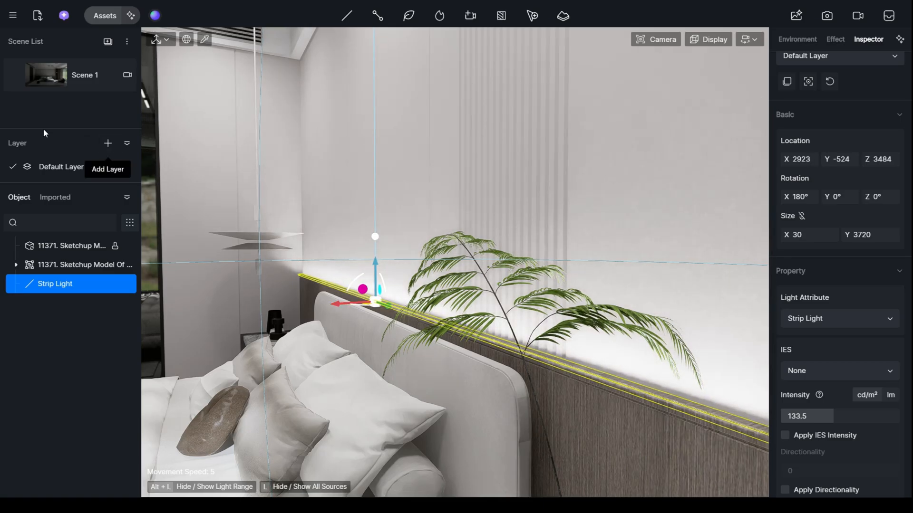
# - Update Scene 1 from its saved view and set the strip light's color temperature to 3400
pyautogui.click(37, 72)
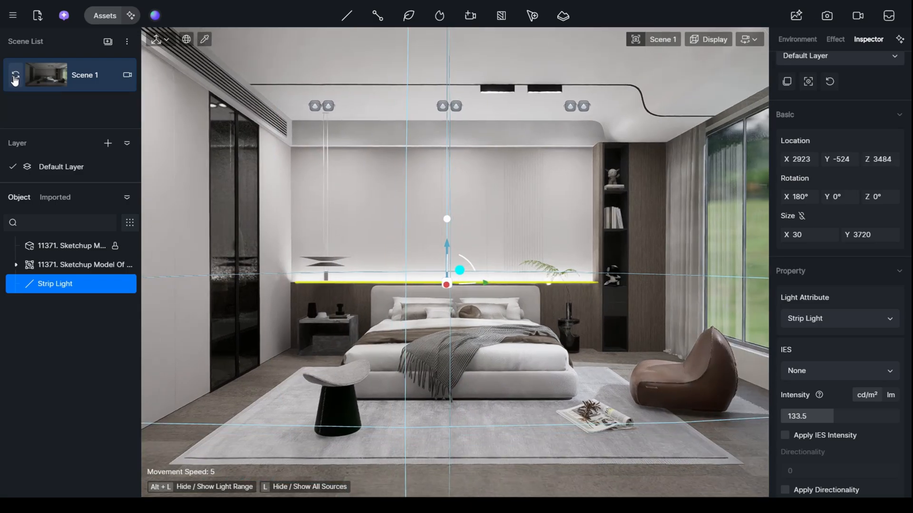
pyautogui.click(16, 76)
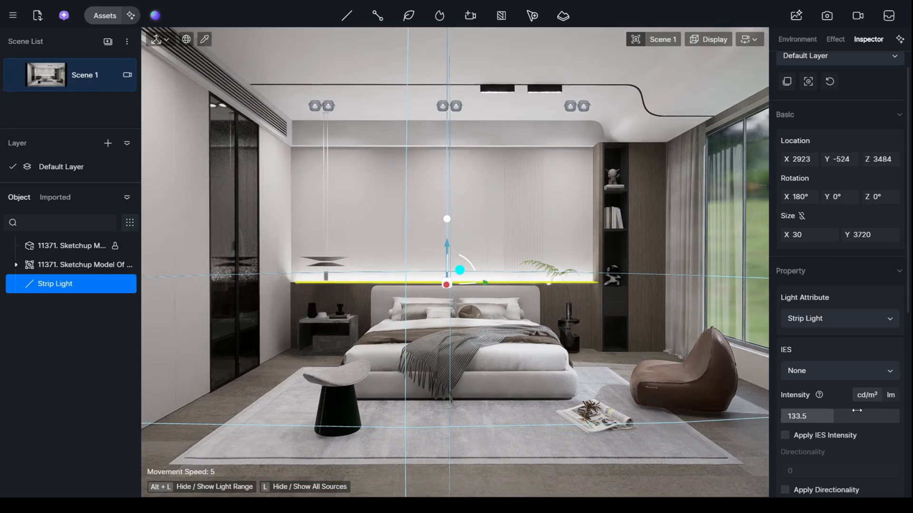
pyautogui.scroll(-2, 852, 418)
pyautogui.scroll(-2, 852, 417)
pyautogui.scroll(-2, 883, 456)
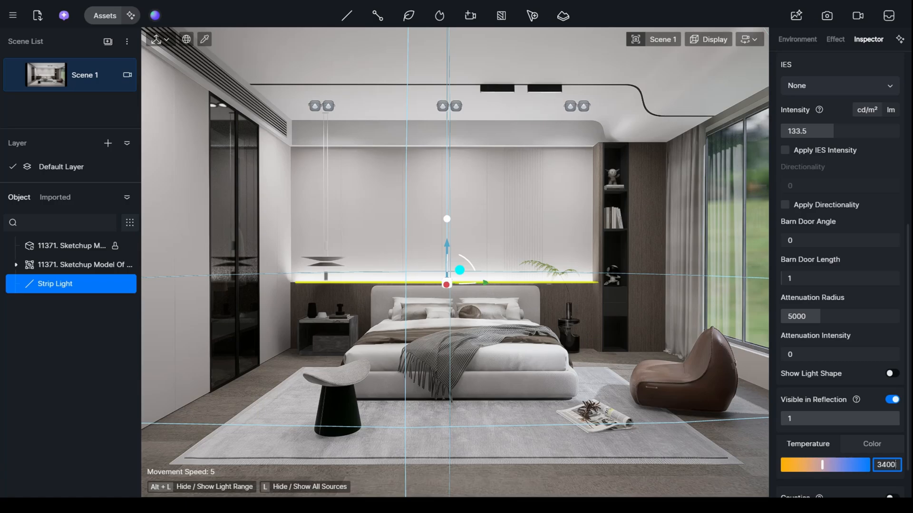
pyautogui.click(601, 289)
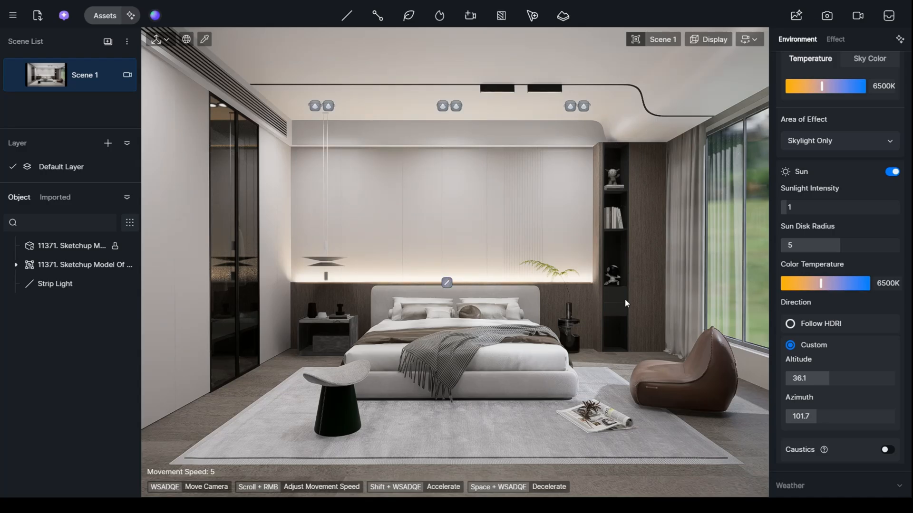
# - Reduce the headboard strip light's intensity to 110 cd/m²
pyautogui.click(446, 281)
pyautogui.click(447, 283)
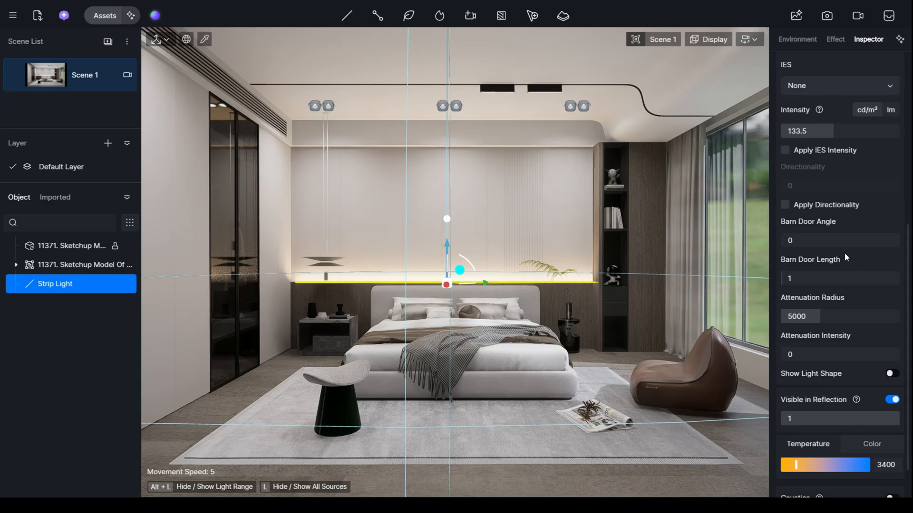
pyautogui.click(827, 129)
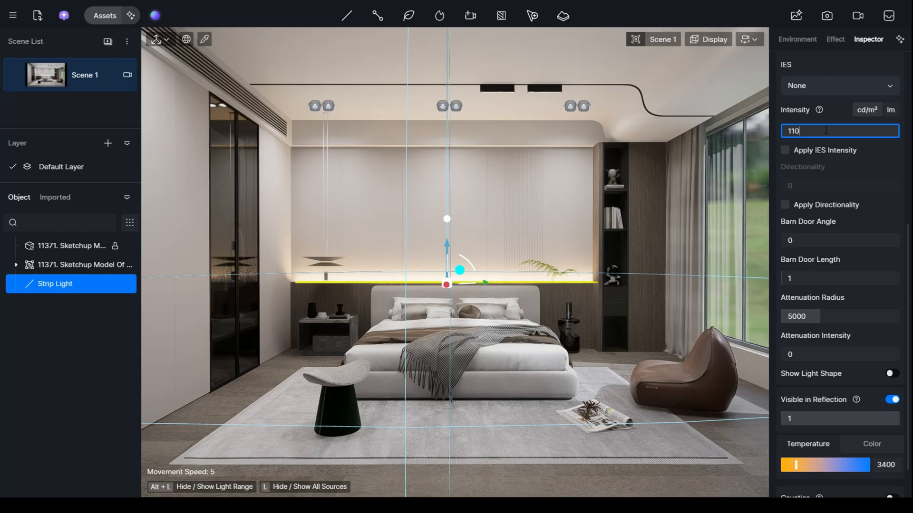
pyautogui.press('Return')
pyautogui.press('d')
pyautogui.press('w')
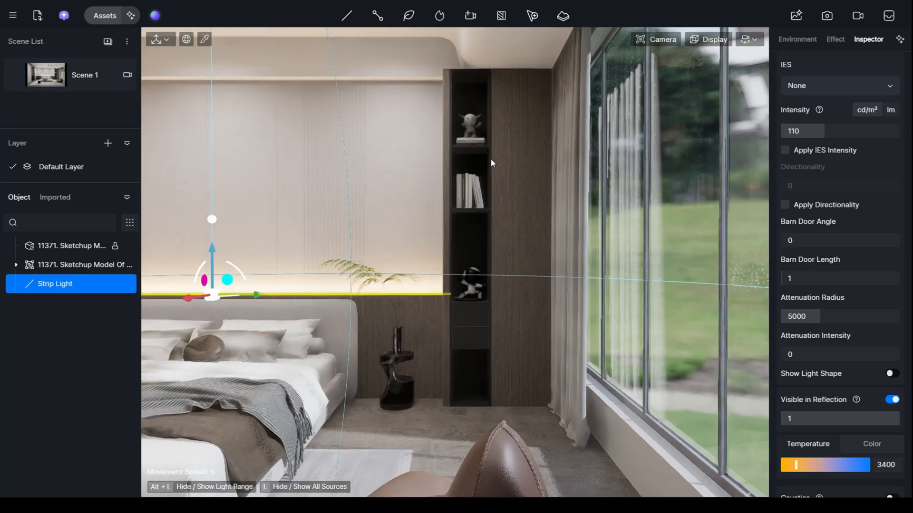
pyautogui.press('w')
pyautogui.press('a')
pyautogui.press('e')
pyautogui.press('d')
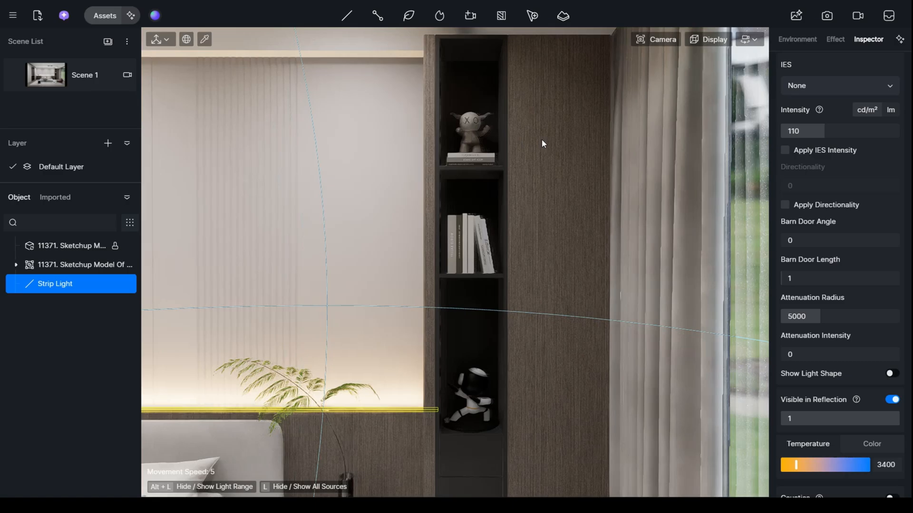
pyautogui.moveTo(542, 141); pyautogui.dragTo(537, 160, button='right')
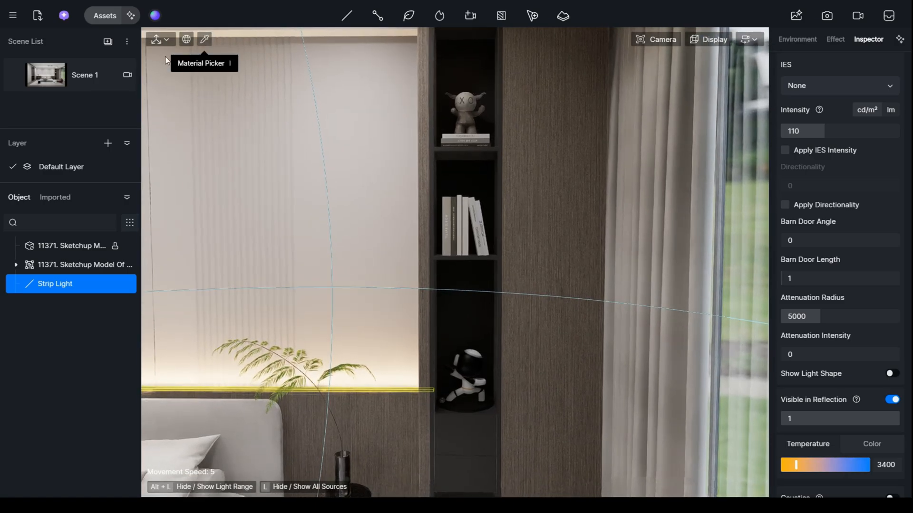
pyautogui.click(347, 16)
pyautogui.click(347, 65)
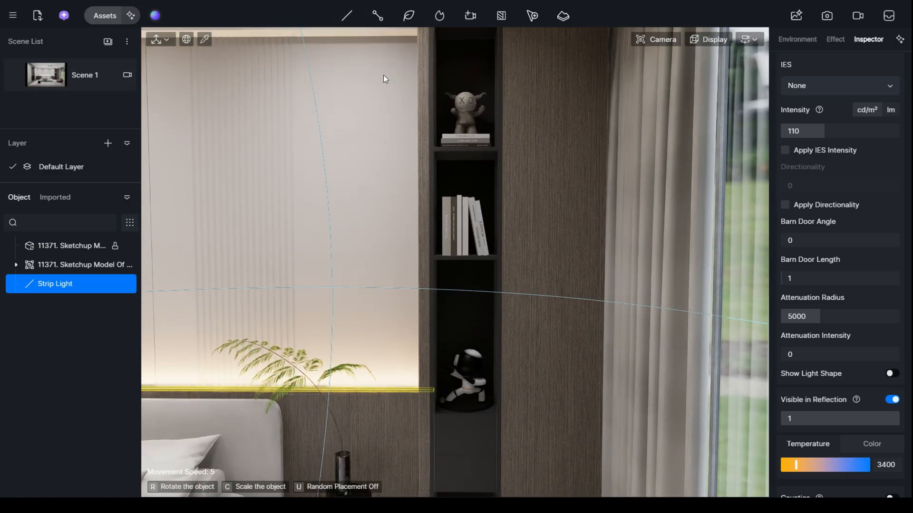
pyautogui.press('e')
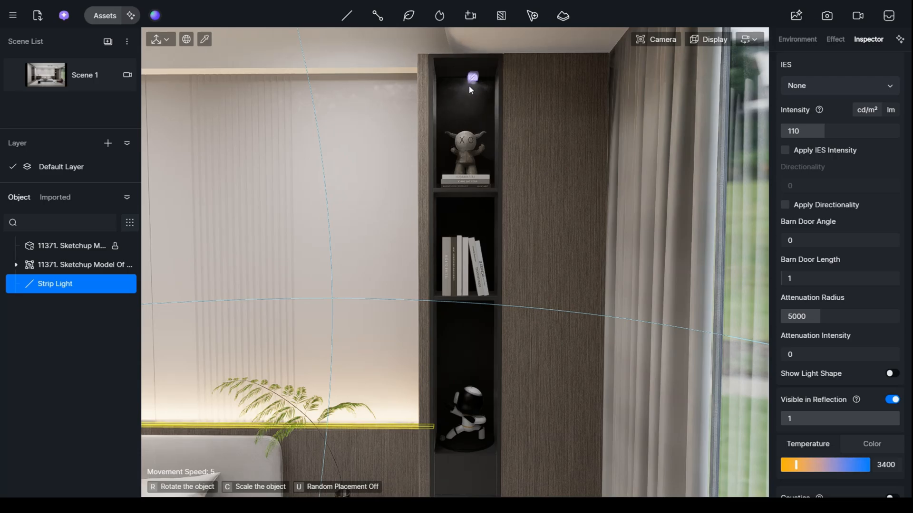
pyautogui.click(347, 16)
pyautogui.click(352, 77)
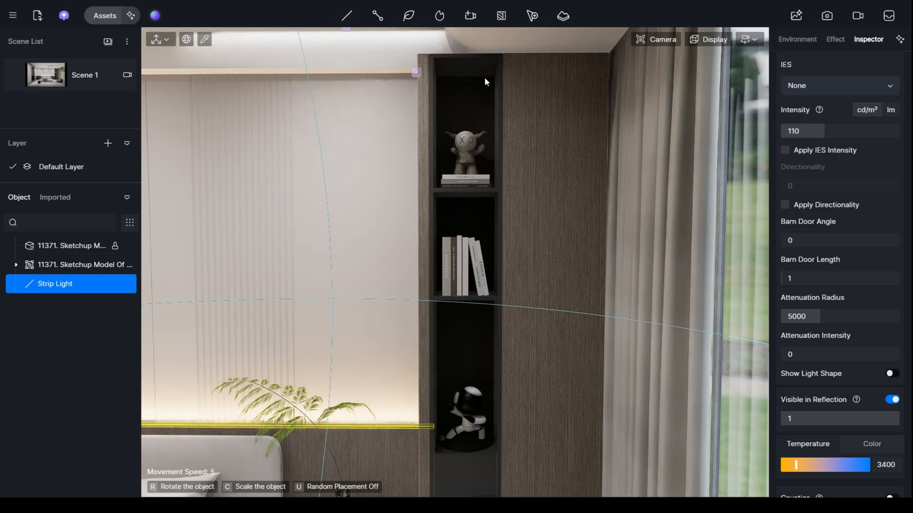
pyautogui.click(477, 93)
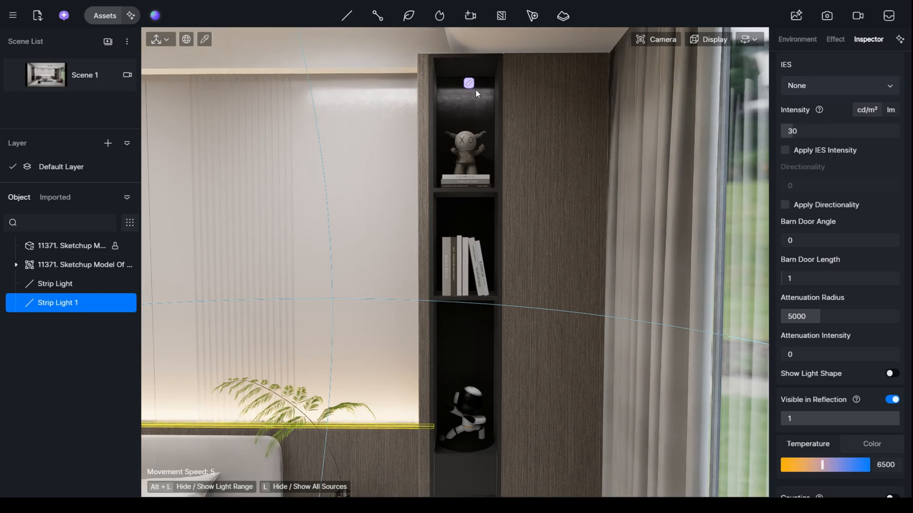
pyautogui.moveTo(468, 114); pyautogui.dragTo(471, 115)
pyautogui.press('a')
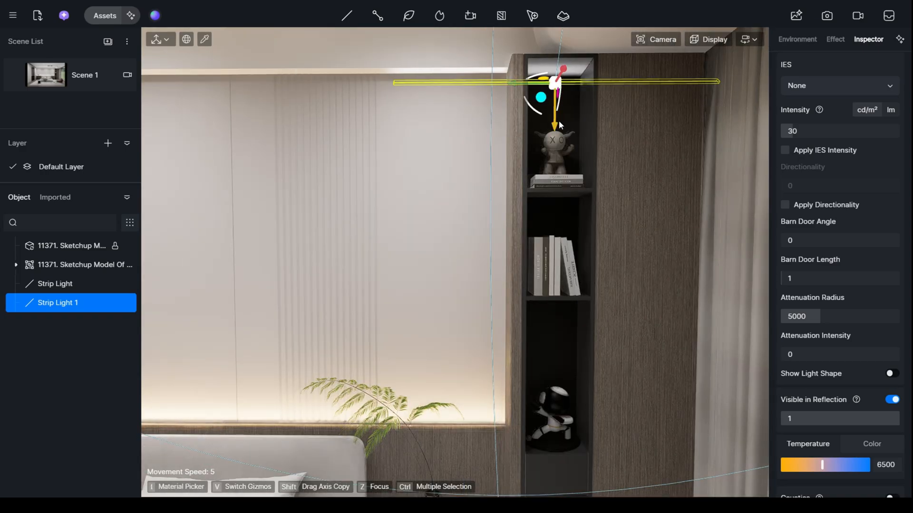
pyautogui.press('Delete')
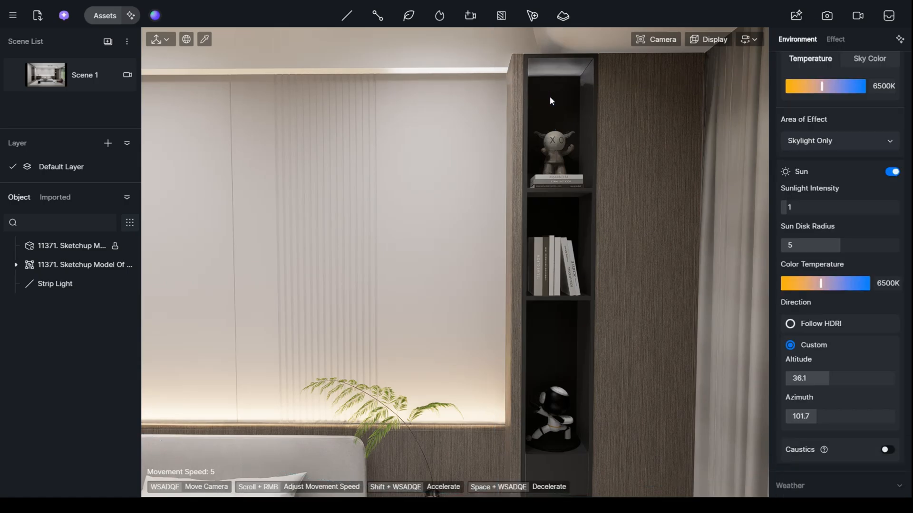
# - Place a downward-facing strip light near the ceiling of the bookshelf's upper compartment and nudge its height and depth
pyautogui.press('d')
pyautogui.moveTo(349, 15)
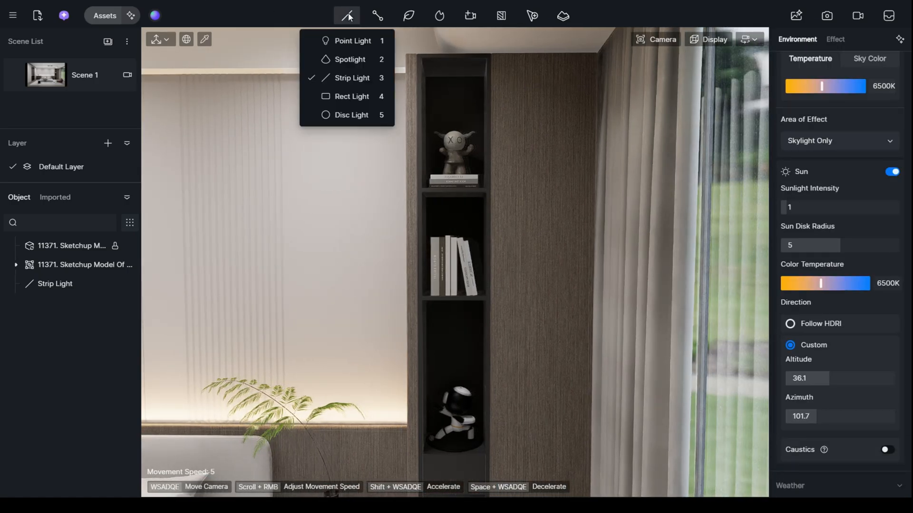
pyautogui.click(347, 77)
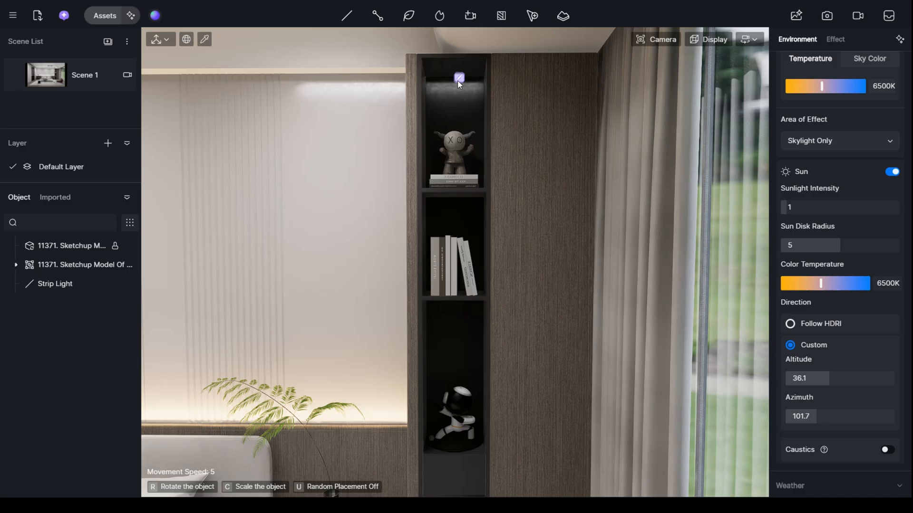
pyautogui.click(457, 81)
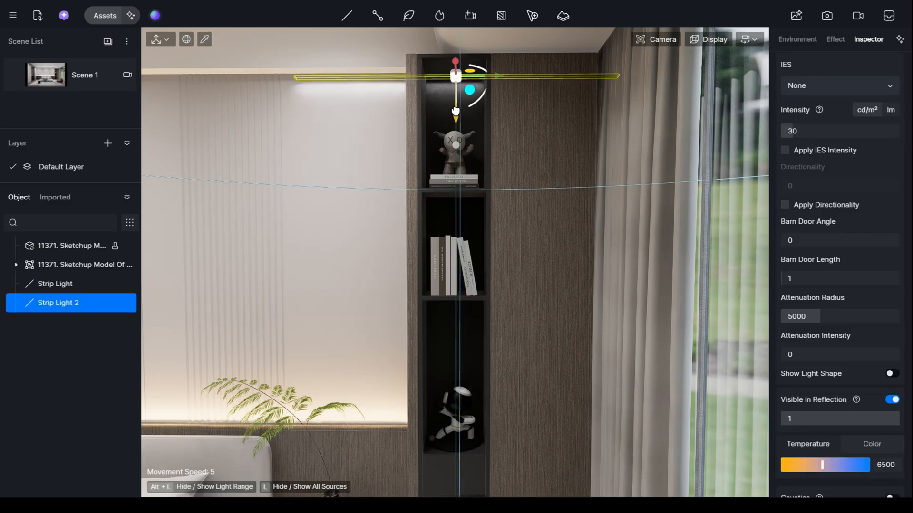
pyautogui.moveTo(456, 111); pyautogui.dragTo(456, 114)
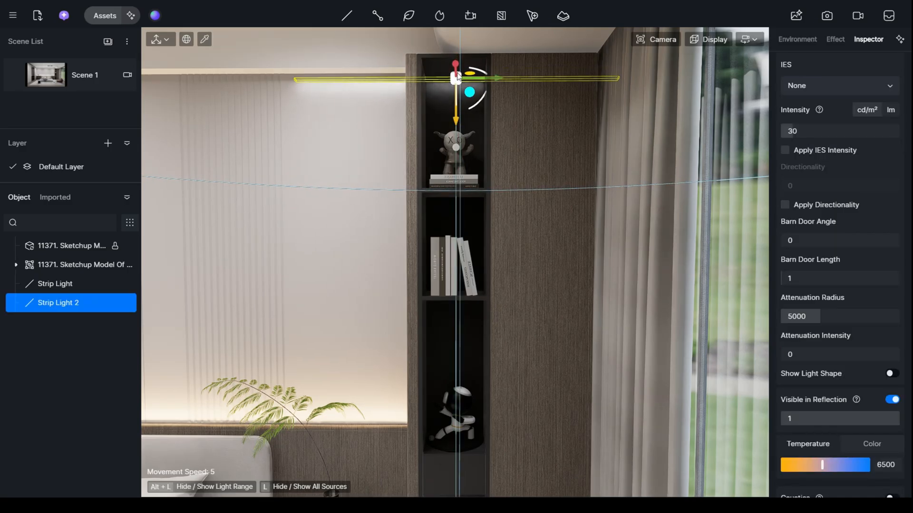
pyautogui.moveTo(455, 65); pyautogui.dragTo(457, 68)
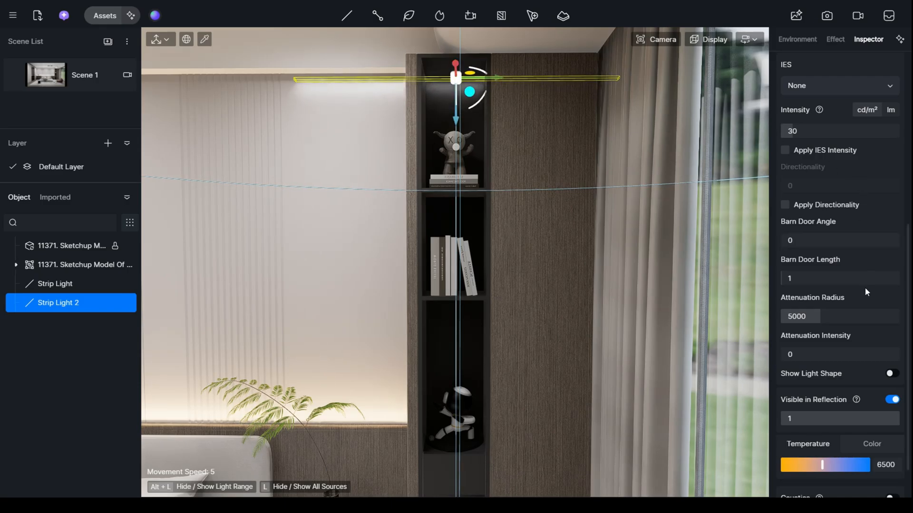
# - Shorten the shelf strip light to 301 along Y and nudge it into place inside the upper compartment
pyautogui.scroll(3, 880, 160)
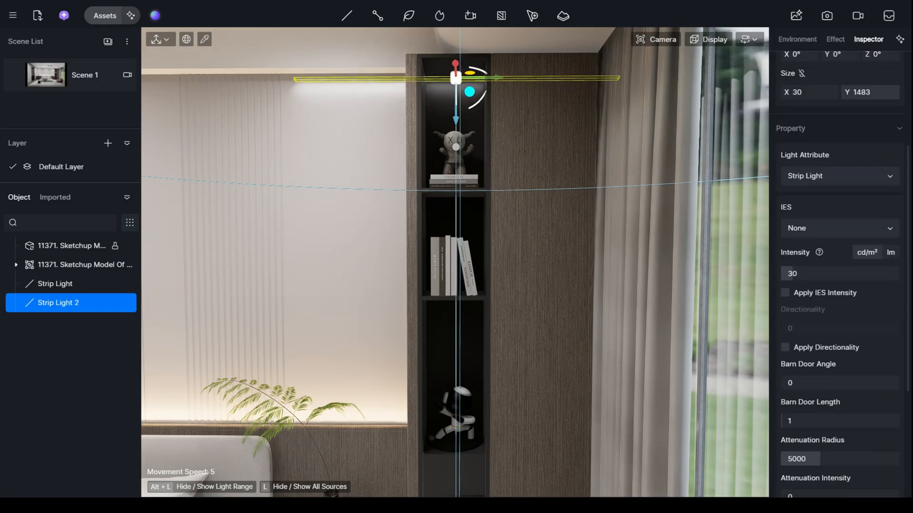
pyautogui.moveTo(870, 92); pyautogui.dragTo(839, 92)
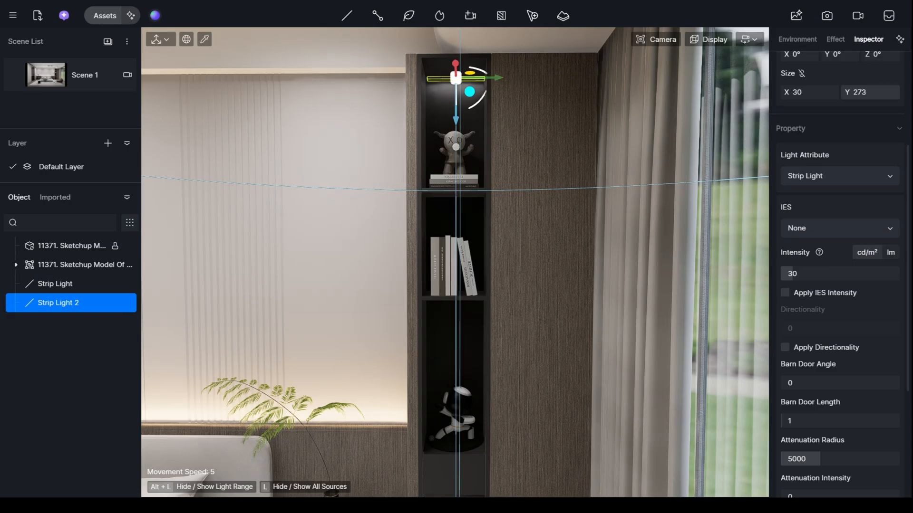
pyautogui.scroll(3, 480, 104)
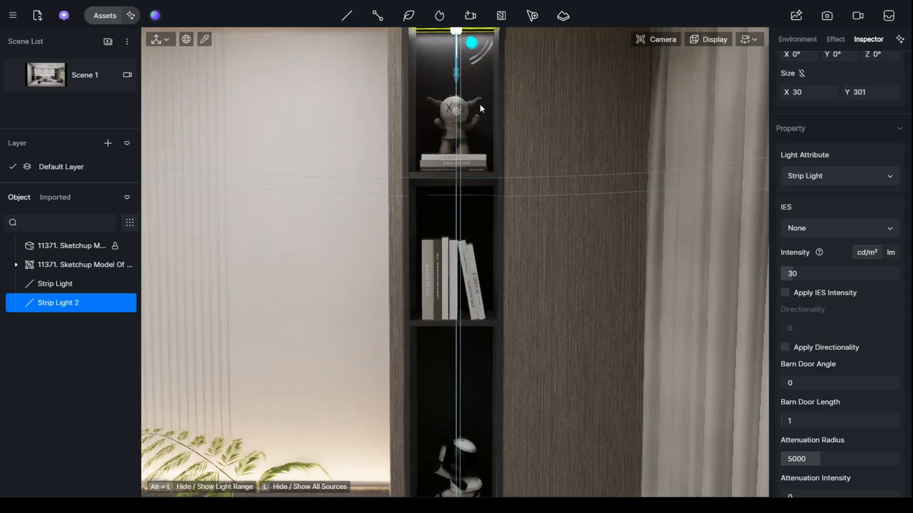
pyautogui.moveTo(480, 104); pyautogui.dragTo(479, 162, button='middle')
pyautogui.moveTo(477, 95); pyautogui.dragTo(474, 69, button='right')
pyautogui.moveTo(473, 66); pyautogui.dragTo(468, 77, button='middle')
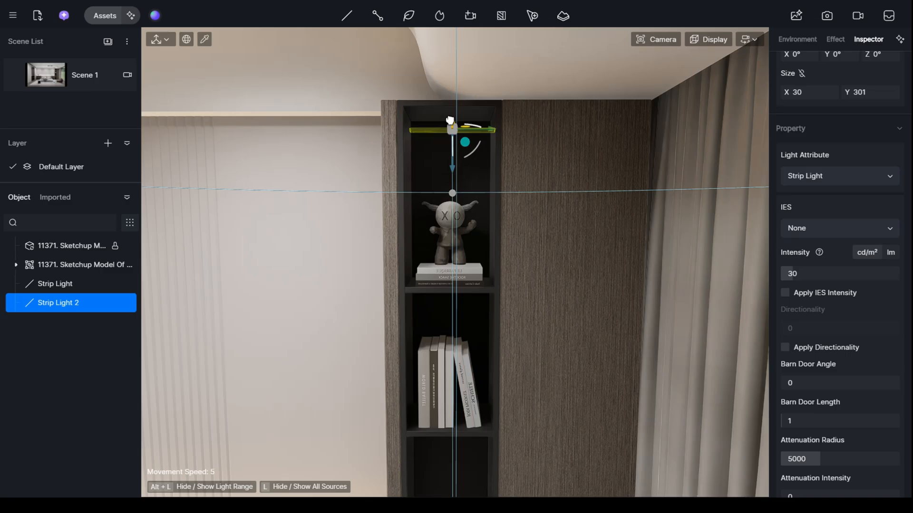
pyautogui.moveTo(451, 118); pyautogui.dragTo(452, 120)
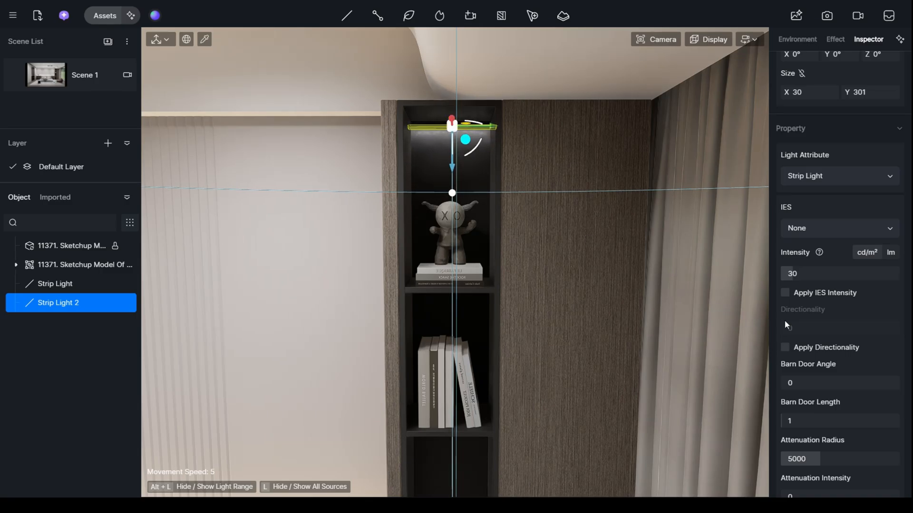
# - Set the shelf strip light's intensity to 90 cd/m² and color temperature to 3400, then return to Scene 1
pyautogui.scroll(-1, 786, 325)
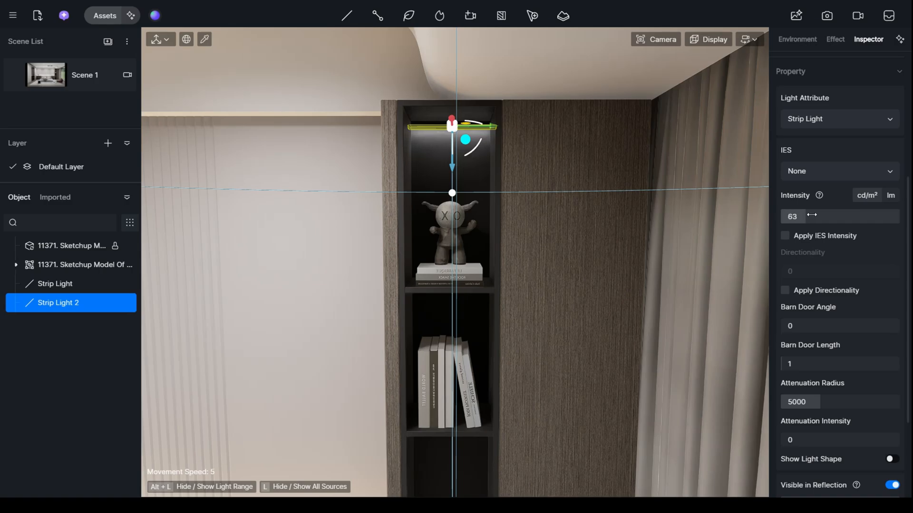
pyautogui.moveTo(811, 214); pyautogui.dragTo(819, 215)
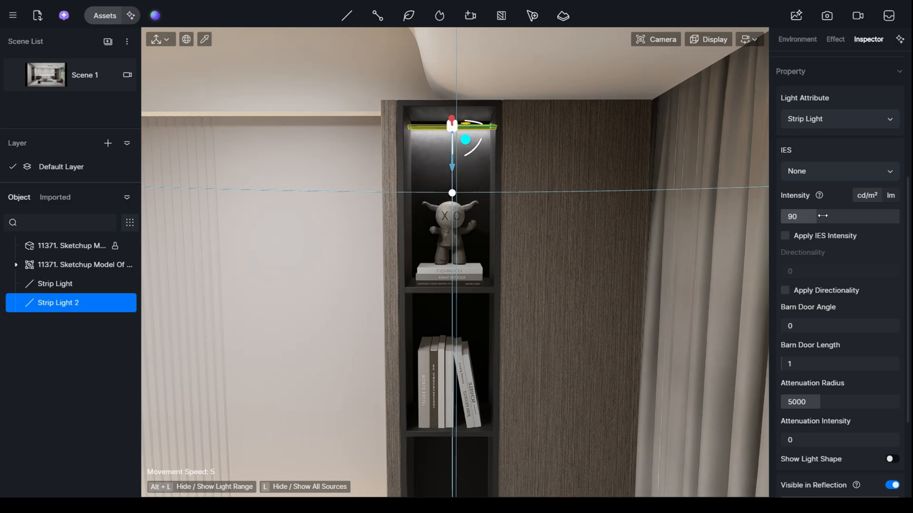
pyautogui.scroll(-2, 874, 302)
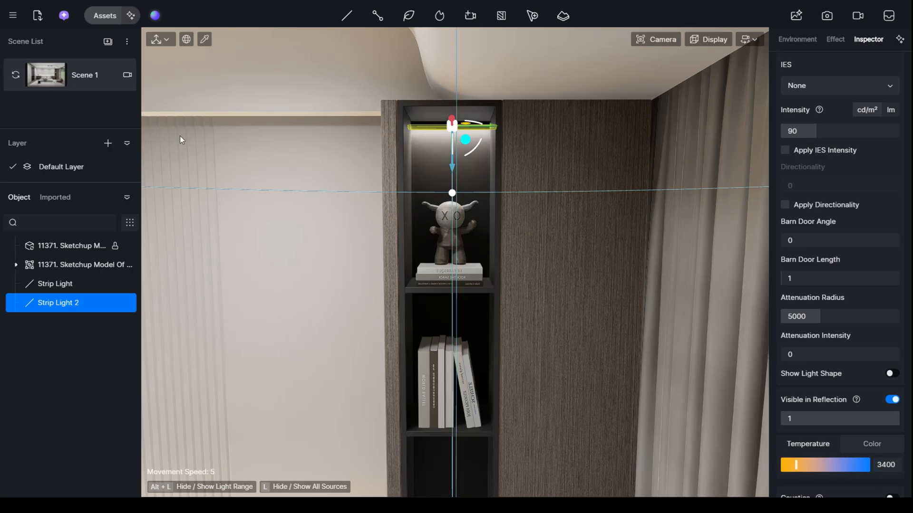
pyautogui.click(47, 77)
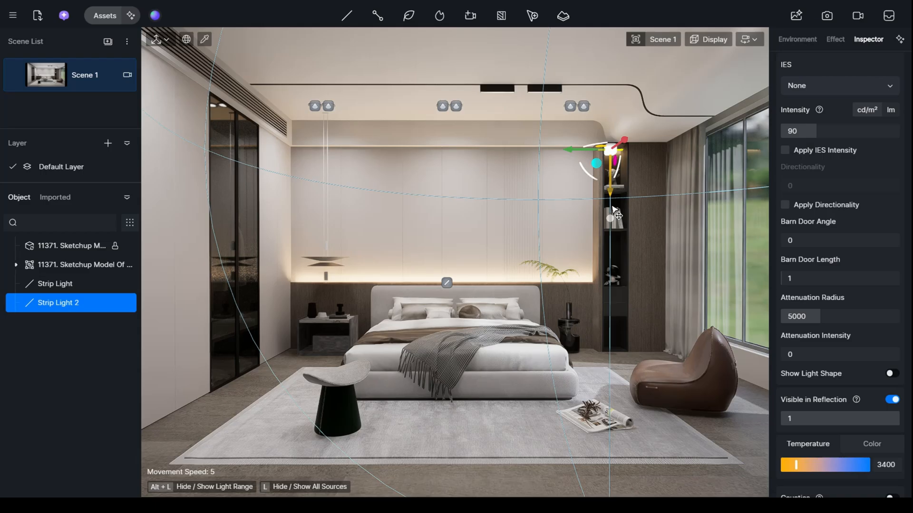
# - Copy the shelf strip light down into the book compartment and align it just beneath the shelf board
pyautogui.moveTo(614, 212); pyautogui.dragTo(609, 232)
pyautogui.scroll(4, 592, 221)
pyautogui.moveTo(592, 220); pyautogui.dragTo(523, 225, button='middle')
pyautogui.scroll(2, 556, 217)
pyautogui.scroll(2, 555, 217)
pyautogui.scroll(5, 555, 233)
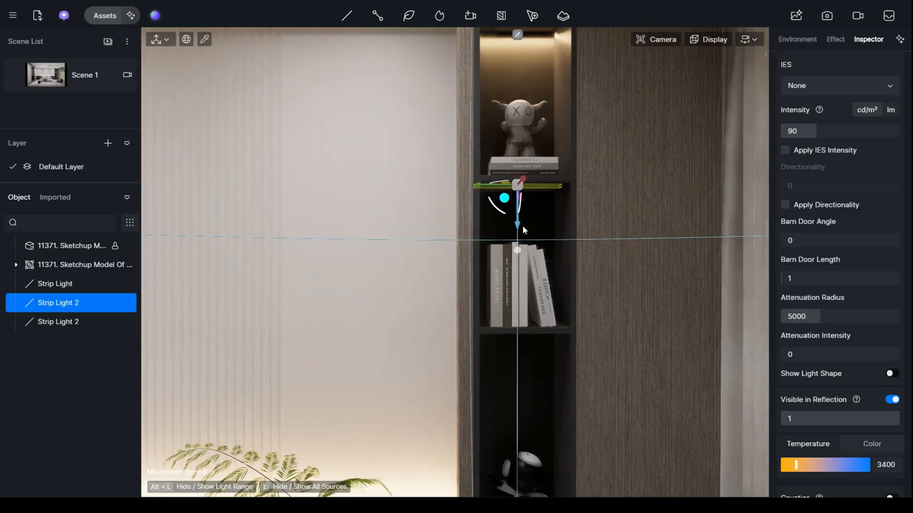
pyautogui.moveTo(517, 226); pyautogui.dragTo(518, 231)
# - Copy the strip light down from the book compartment to the top of the figurine compartment below
pyautogui.press('q')
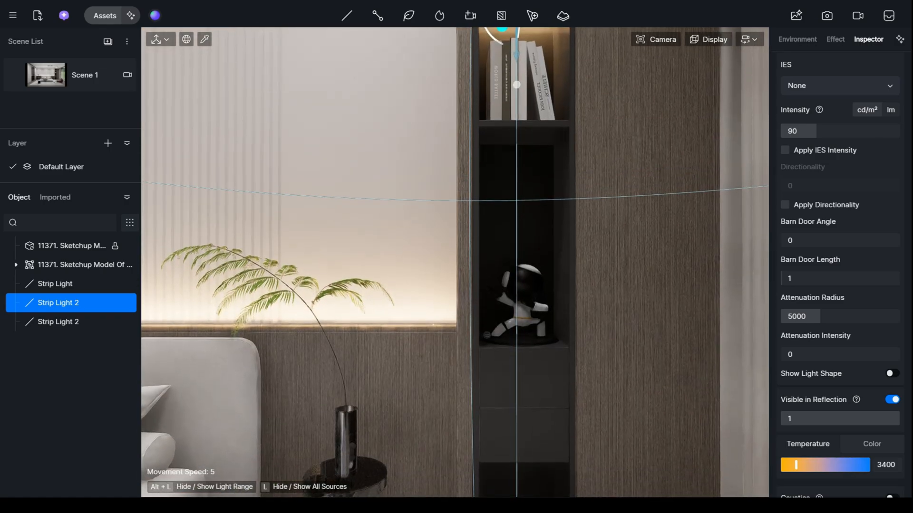
pyautogui.press('e')
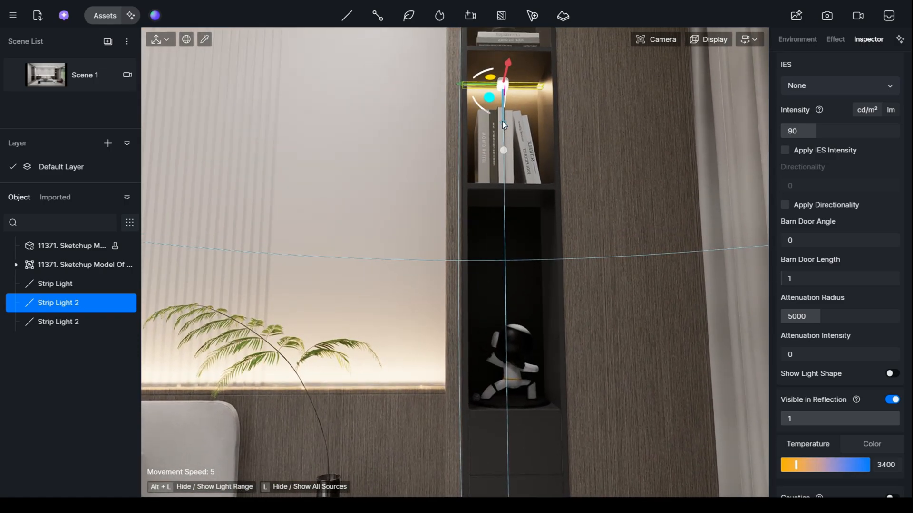
pyautogui.moveTo(504, 125); pyautogui.dragTo(503, 248)
pyautogui.scroll(-4, 504, 249)
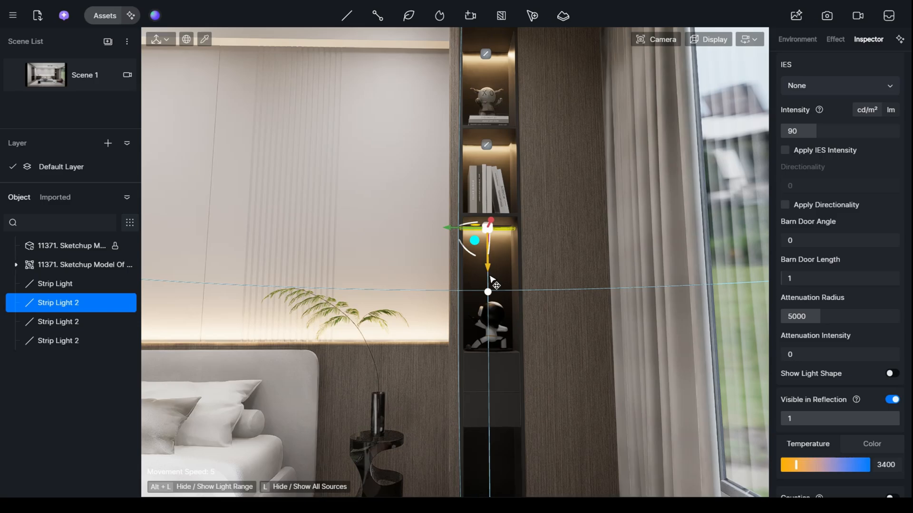
# - Copy the strip light down into the lowest open niche of the bookshelf and return to the Scene 1 view
pyautogui.moveTo(491, 280); pyautogui.dragTo(488, 470)
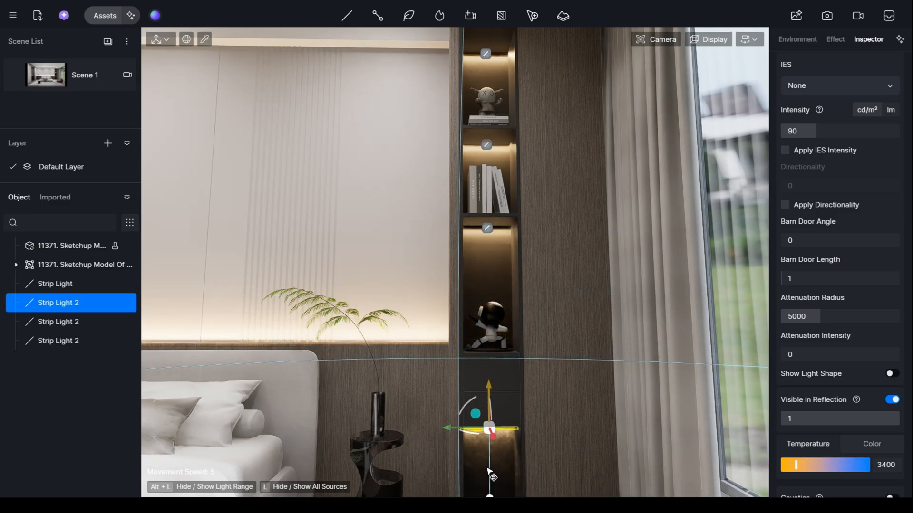
pyautogui.click(44, 70)
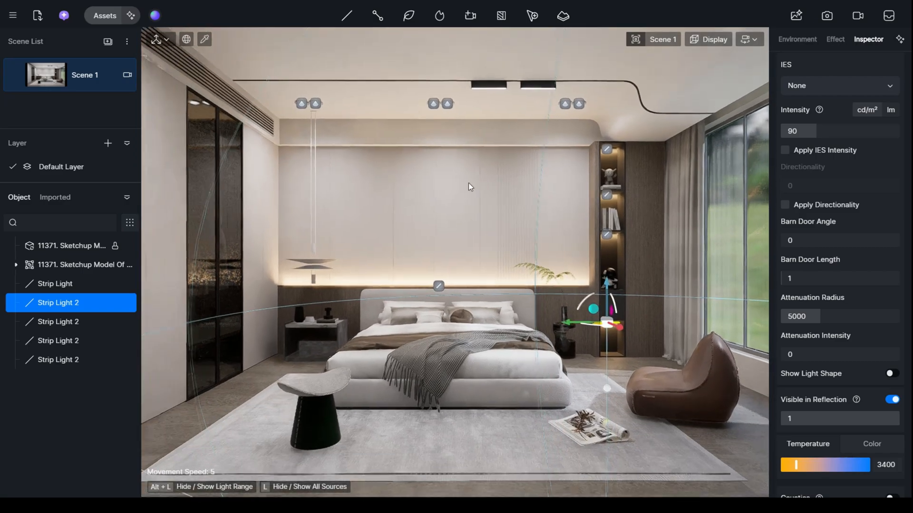
pyautogui.click(485, 222)
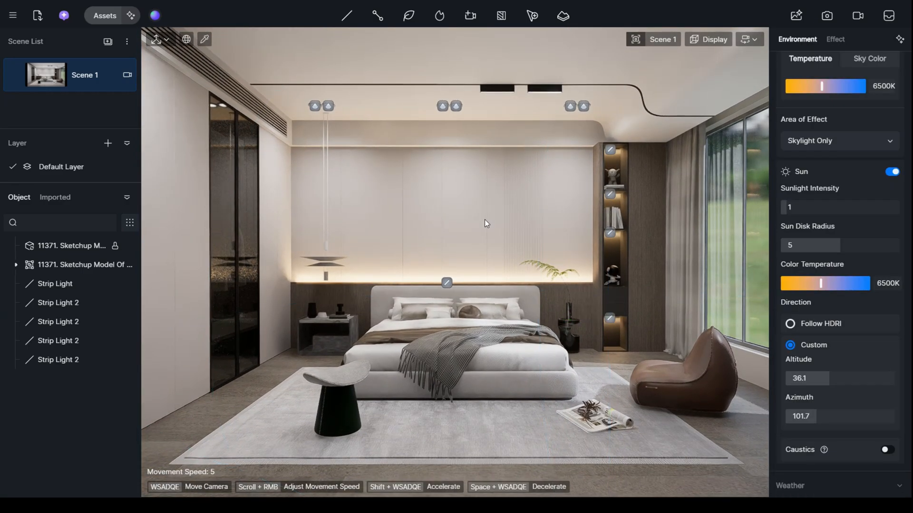
# - Try lowering the intensity of the ceiling spotlight group to 9
pyautogui.click(486, 122)
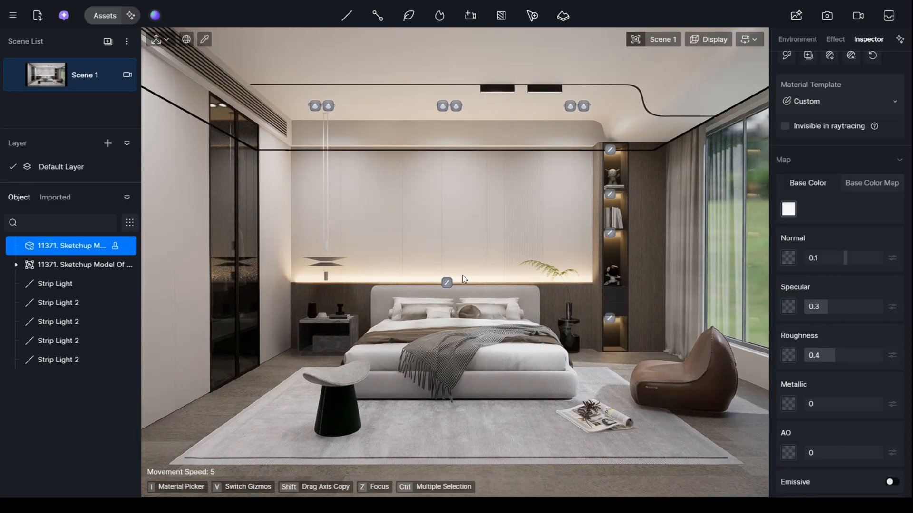
pyautogui.scroll(-2, 794, 381)
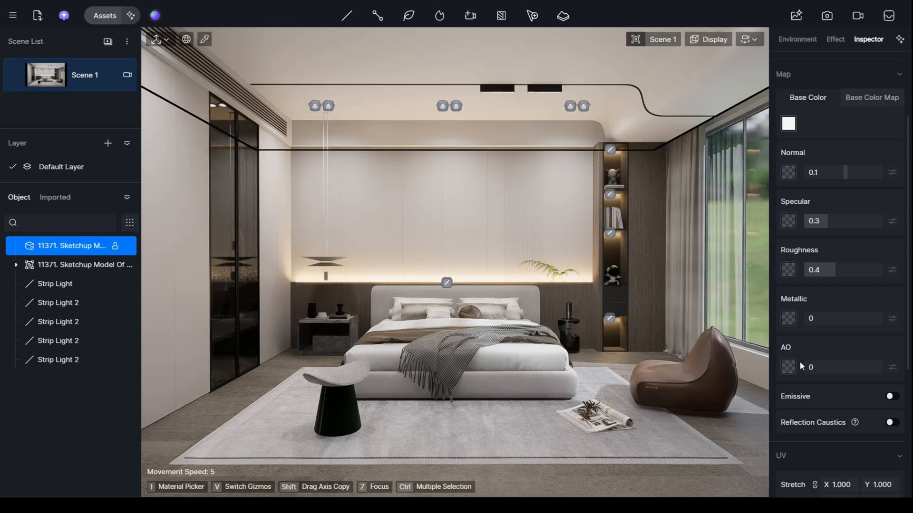
pyautogui.click(445, 106)
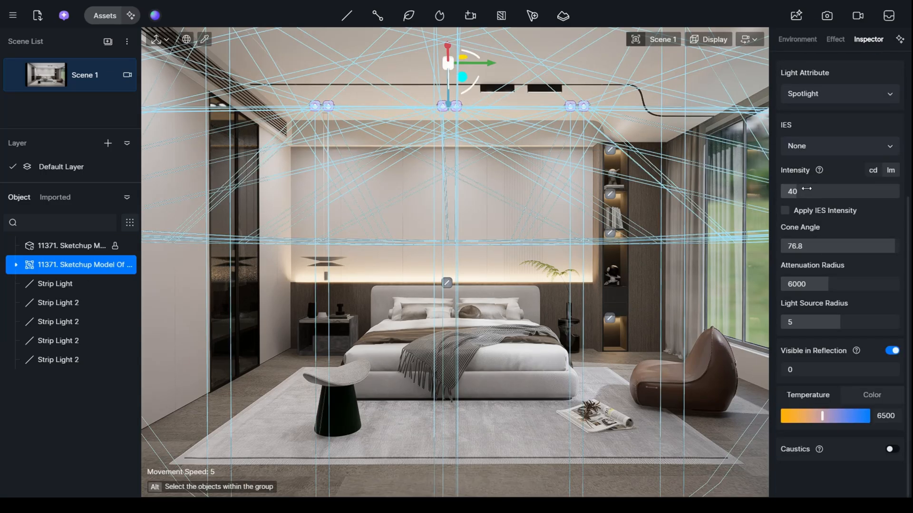
pyautogui.moveTo(820, 189); pyautogui.dragTo(836, 195)
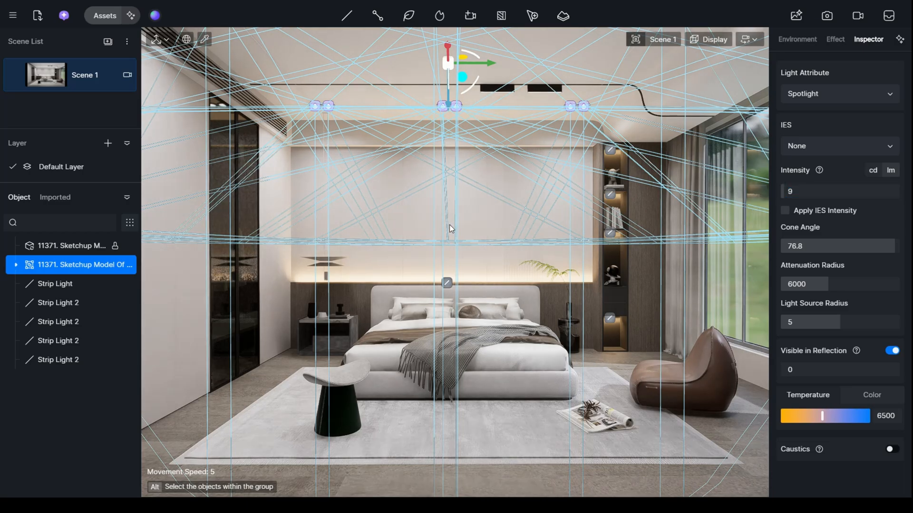
pyautogui.click(510, 233)
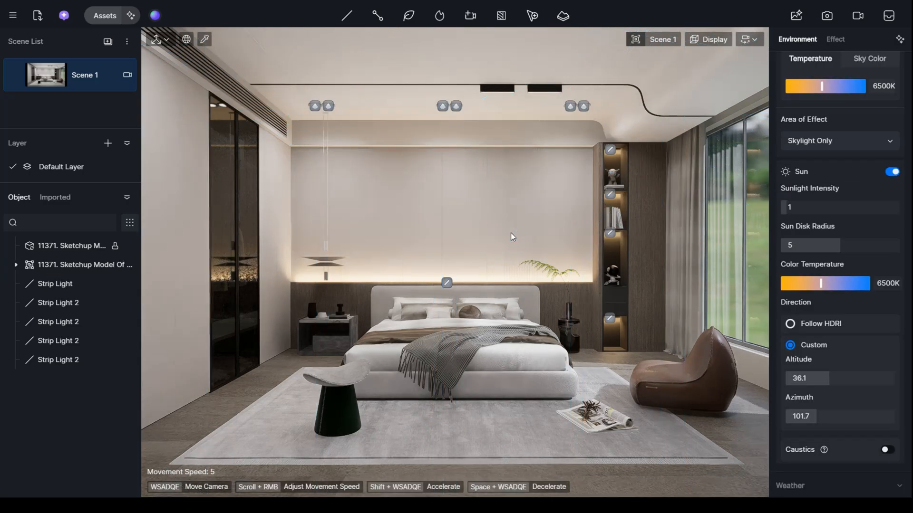
# - Raise the ceiling spotlight group's intensity to 90, review the room from closer up, and return to Scene 1
pyautogui.click(442, 107)
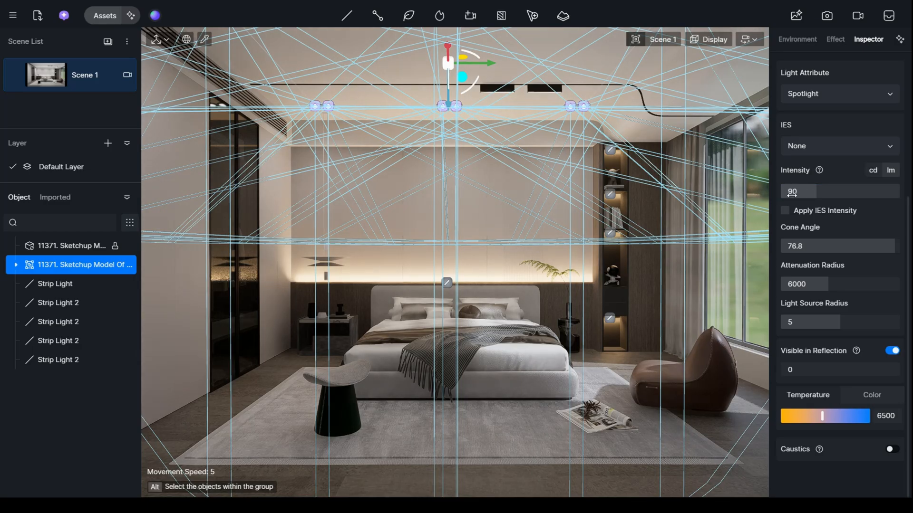
pyautogui.click(528, 212)
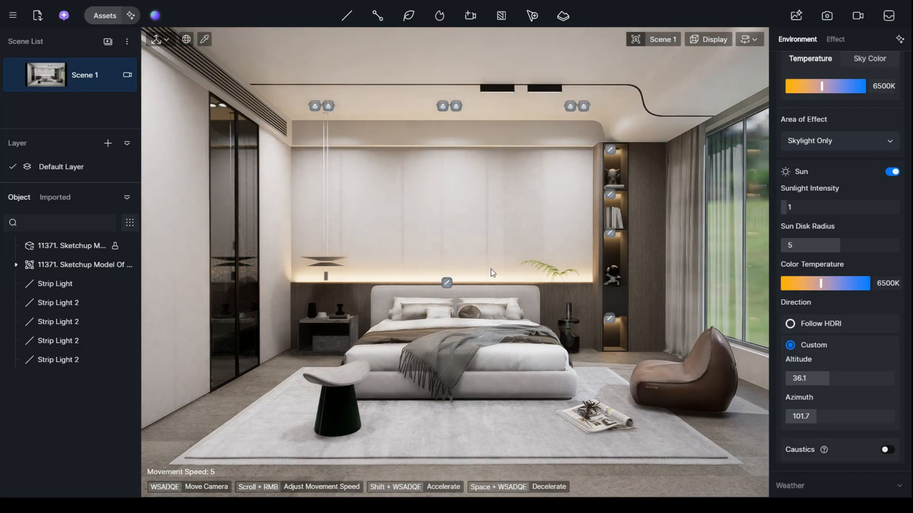
pyautogui.press('w')
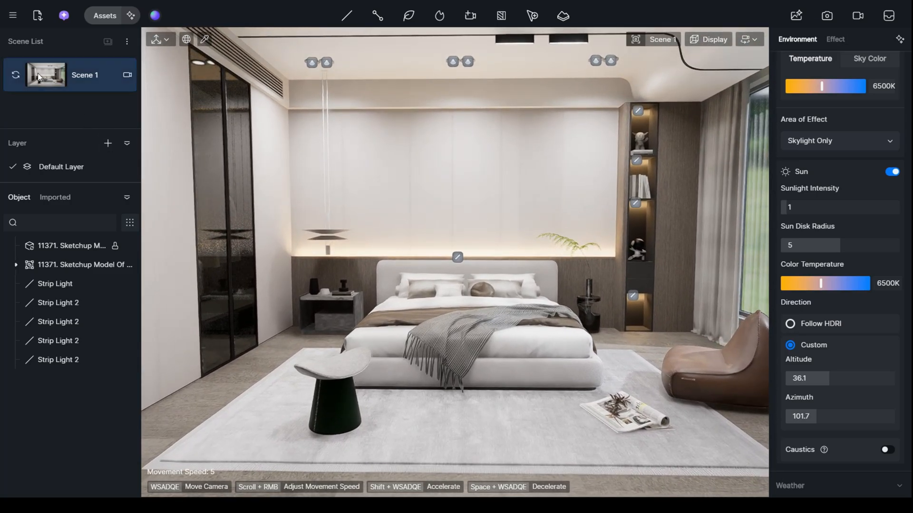
pyautogui.click(39, 77)
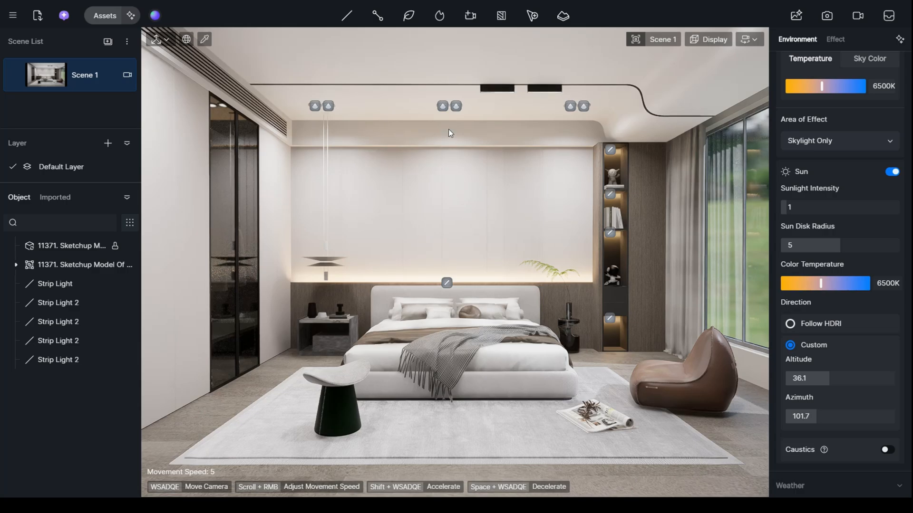
# - Set the ceiling spotlight group's intensity to 80 and deselect the group
pyautogui.click(442, 109)
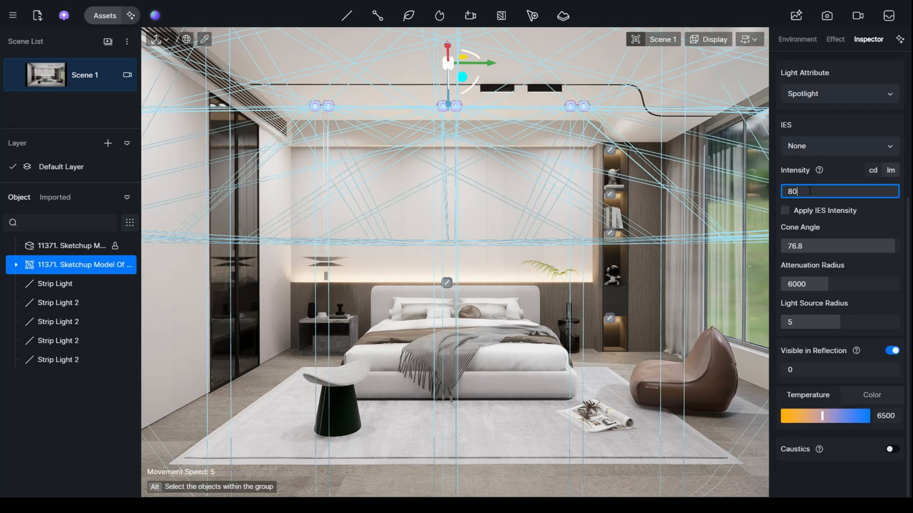
pyautogui.press('Return')
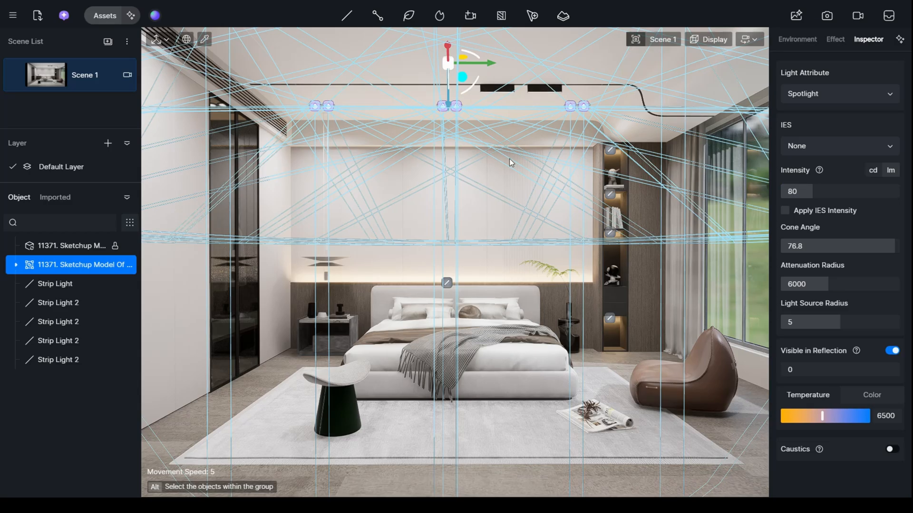
pyautogui.click(668, 78)
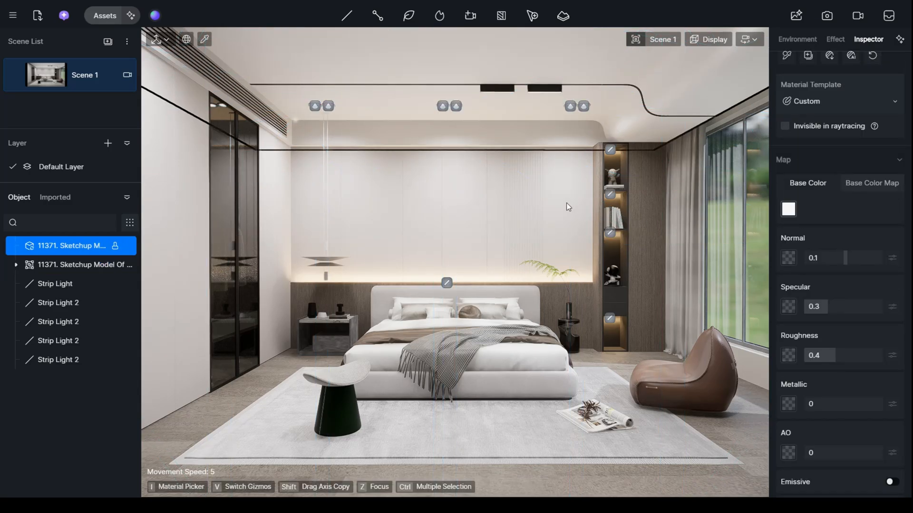
# - Examine the glass-door wardrobe and the clothes inside it up close
pyautogui.scroll(4, 665, 114)
pyautogui.moveTo(665, 113); pyautogui.dragTo(537, 119, button='right')
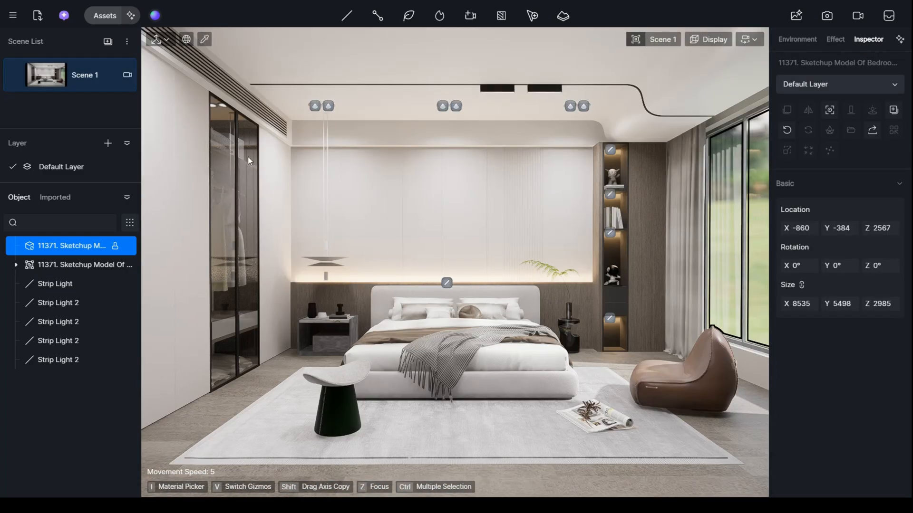
pyautogui.press('w')
pyautogui.moveTo(455, 263); pyautogui.dragTo(276, 264, button='right')
pyautogui.press('d')
pyautogui.press('w')
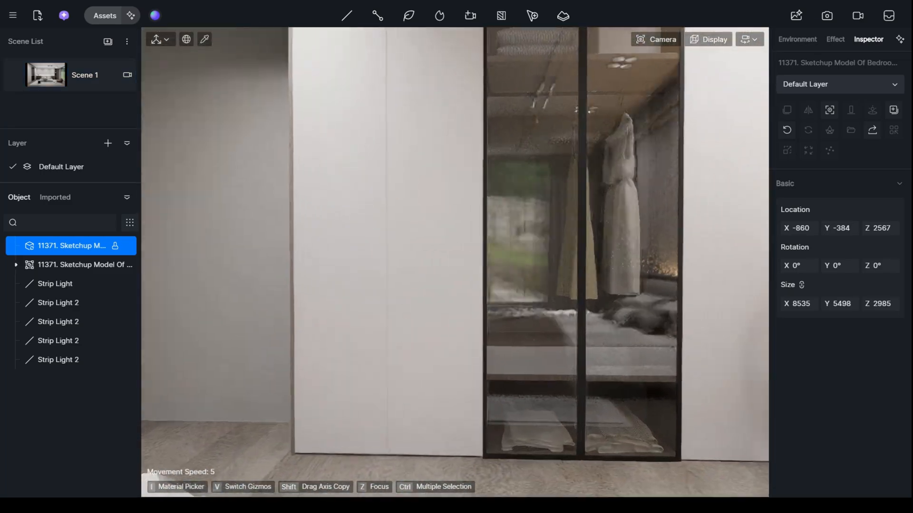
# - Switch to SketchUp, hide the wardrobe's glass doors in front of the clothes, and return to D5 Render
pyautogui.hotkey('alt', 'Tab')
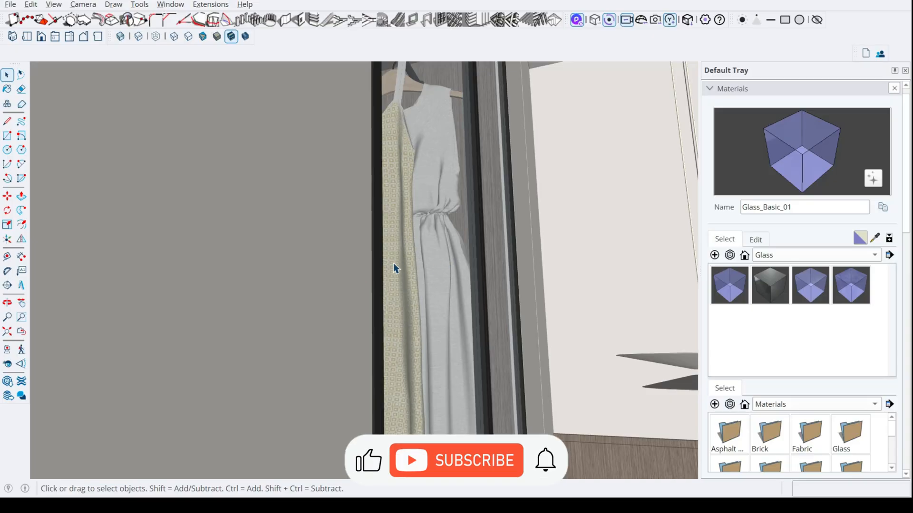
pyautogui.moveTo(394, 265); pyautogui.dragTo(291, 287, button='middle')
pyautogui.scroll(-3, 375, 267)
pyautogui.moveTo(374, 267); pyautogui.dragTo(362, 240, button='middle')
pyautogui.scroll(-3, 363, 244)
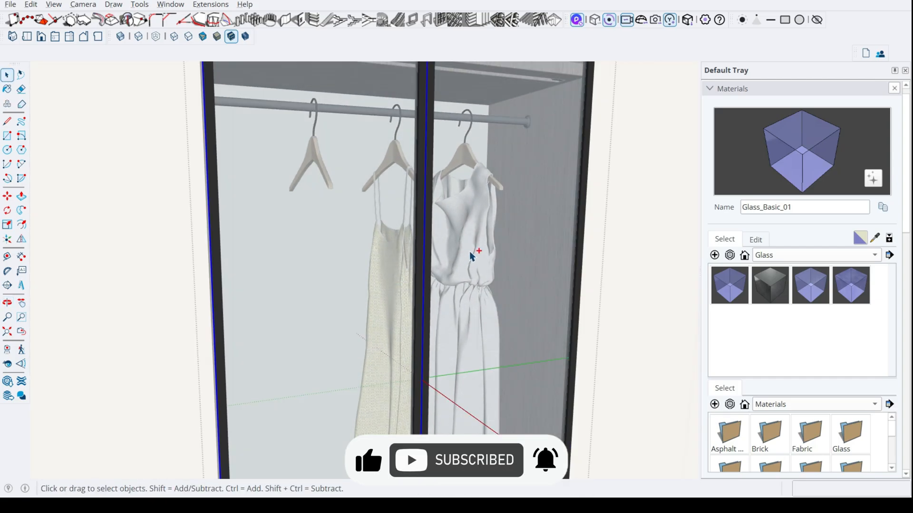
pyautogui.click(470, 251)
pyautogui.rightClick(367, 253)
pyautogui.click(407, 304)
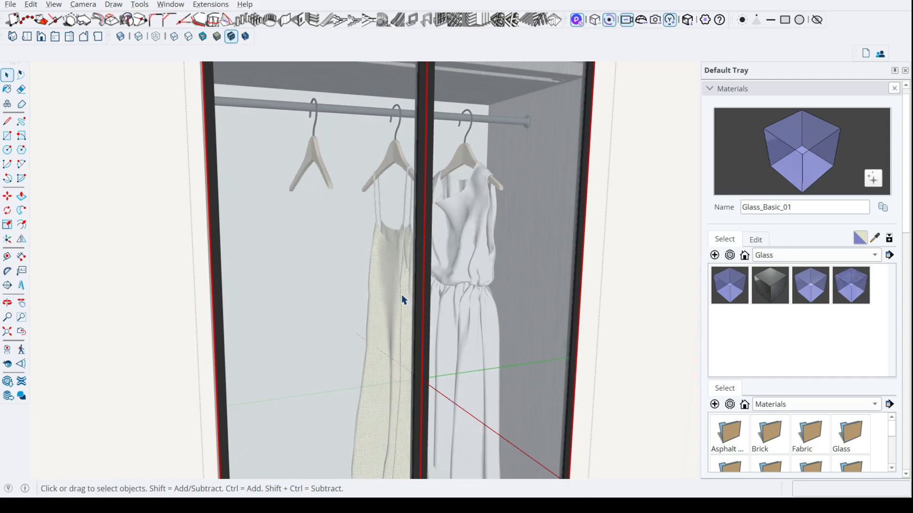
pyautogui.rightClick(386, 280)
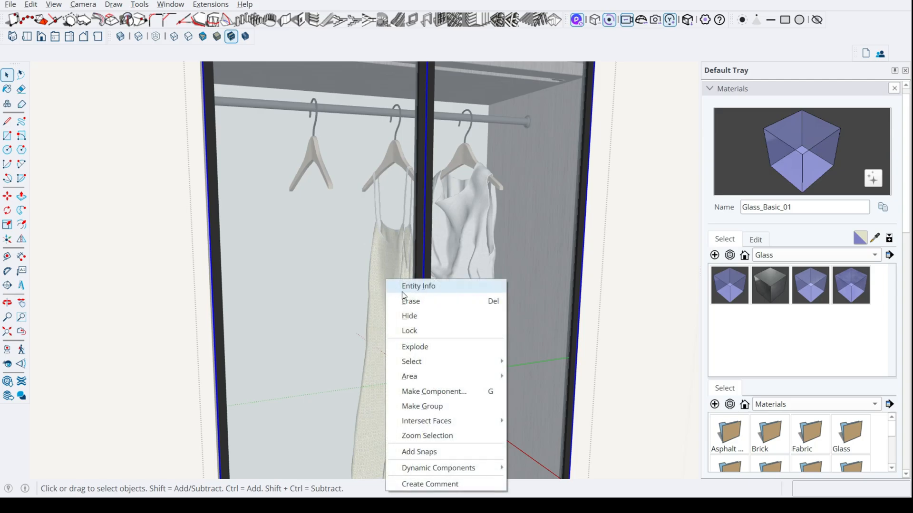
pyautogui.click(407, 316)
pyautogui.hotkey('alt', 'Tab')
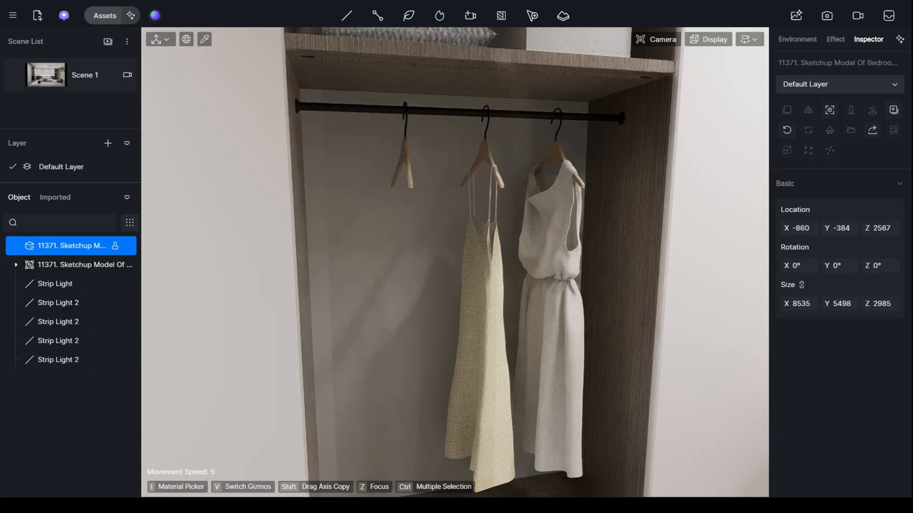
# - Place a new strip light under the ceiling of the wardrobe's top compartment, above the pillows and storage box
pyautogui.moveTo(452, 233); pyautogui.dragTo(430, 187, button='right')
pyautogui.scroll(-5, 395, 227)
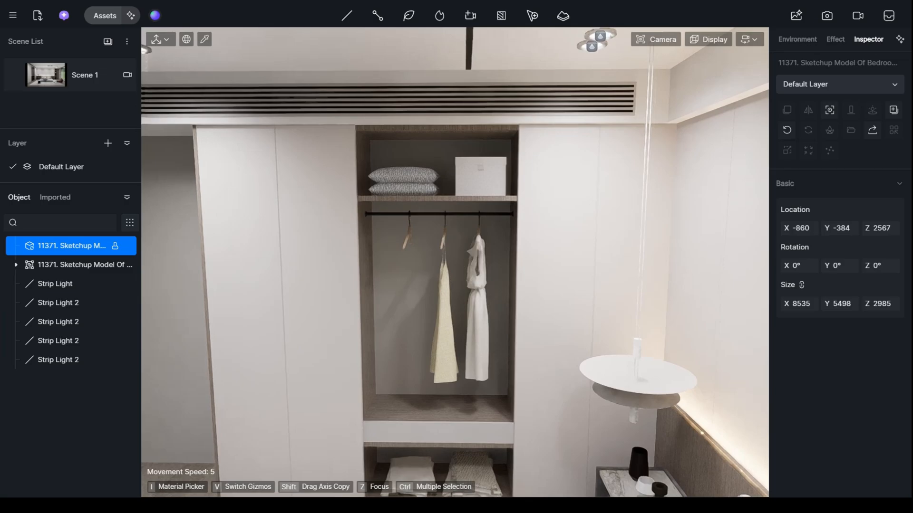
pyautogui.scroll(3, 427, 192)
pyautogui.moveTo(422, 220); pyautogui.dragTo(450, 198, button='right')
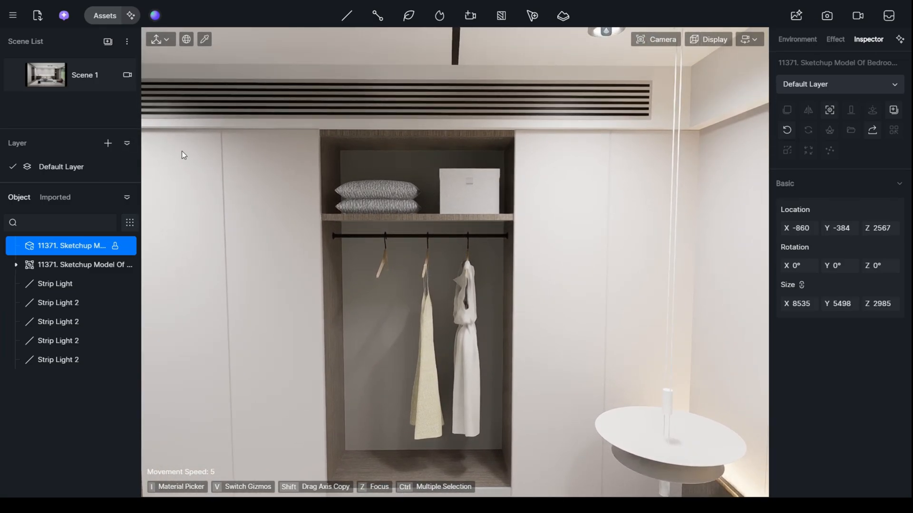
pyautogui.click(346, 17)
pyautogui.click(339, 76)
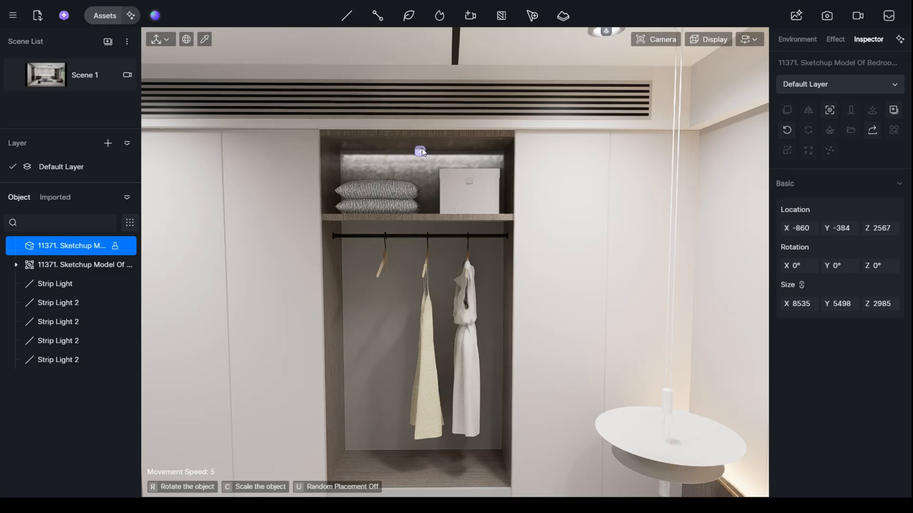
pyautogui.click(421, 151)
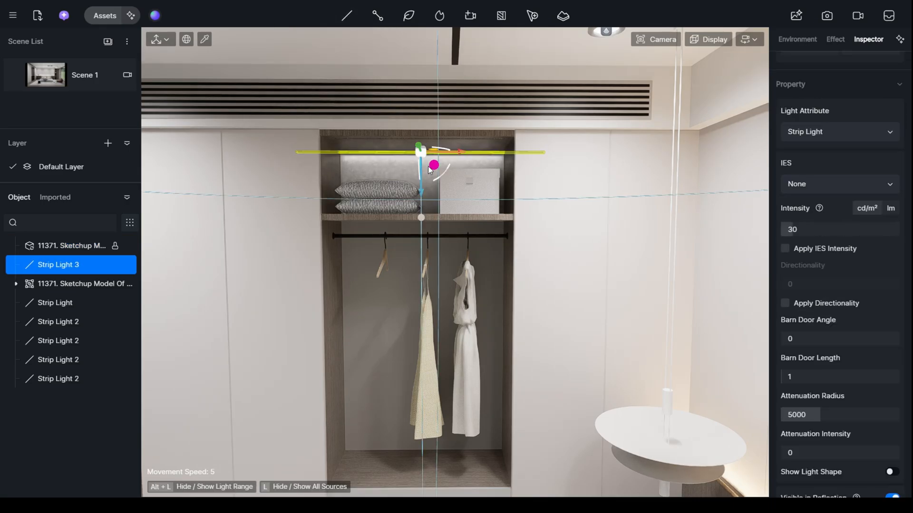
# - Give the wardrobe strip light an intensity of 90 cd/m², a color temperature of 3400 and a Y size of 1113
pyautogui.moveTo(826, 228); pyautogui.dragTo(831, 228)
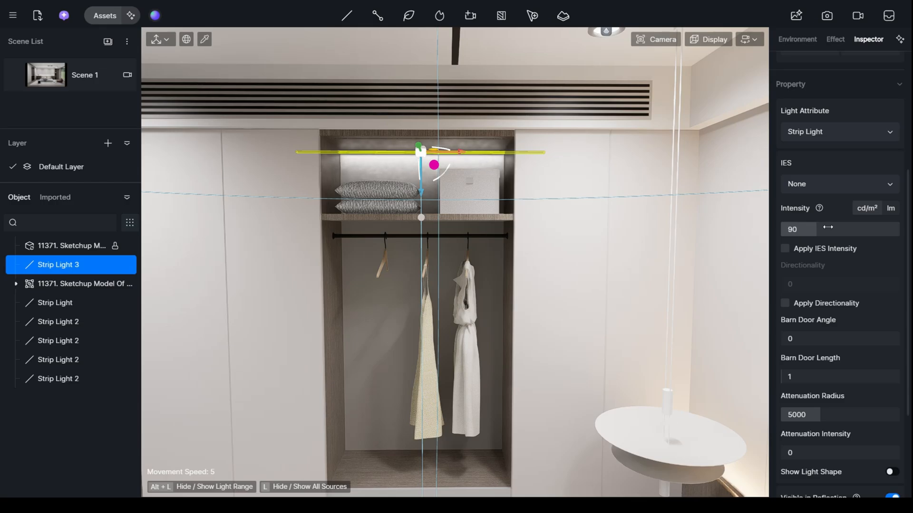
pyautogui.scroll(-1, 872, 449)
pyautogui.scroll(-2, 871, 449)
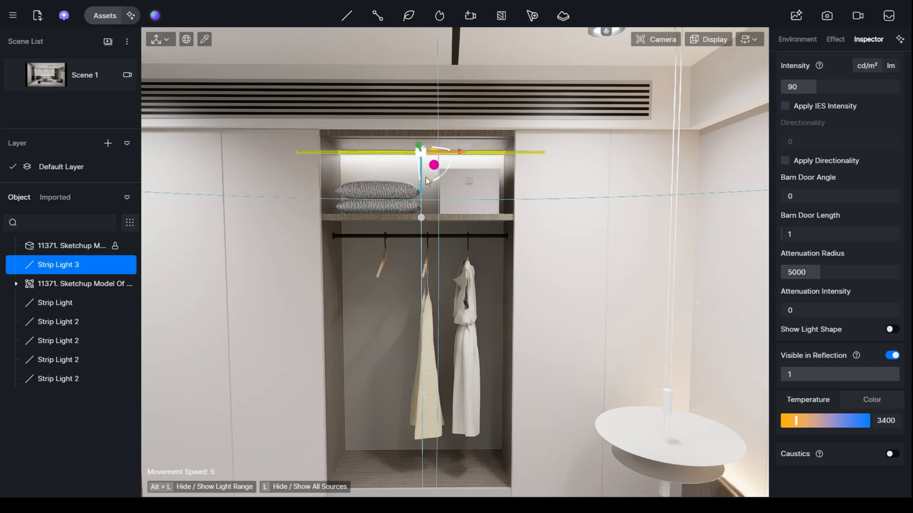
pyautogui.scroll(4, 791, 255)
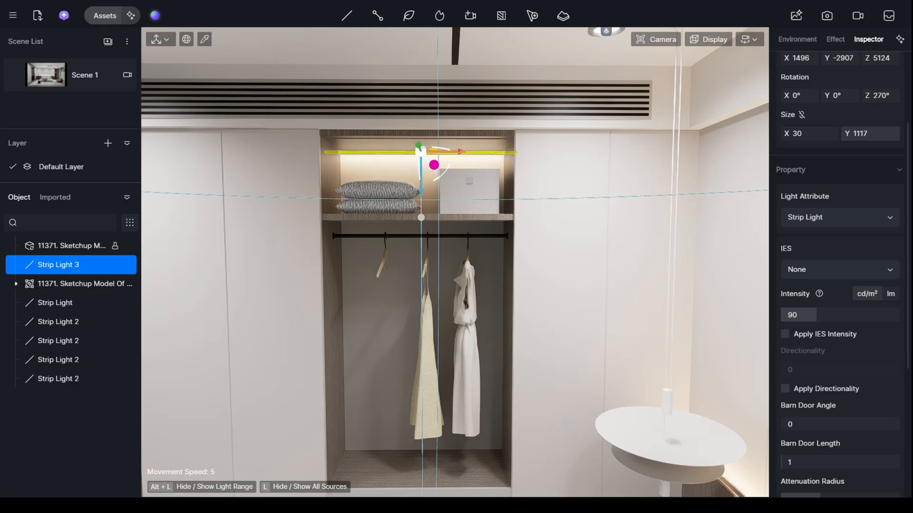
pyautogui.moveTo(870, 133); pyautogui.dragTo(868, 134)
# - Copy the wardrobe strip light down into the hanging compartment, near the clothes rail at Z 4644
pyautogui.moveTo(421, 190); pyautogui.dragTo(418, 273)
pyautogui.hotkey('ctrl', 'c')
pyautogui.hotkey('ctrl', 'v')
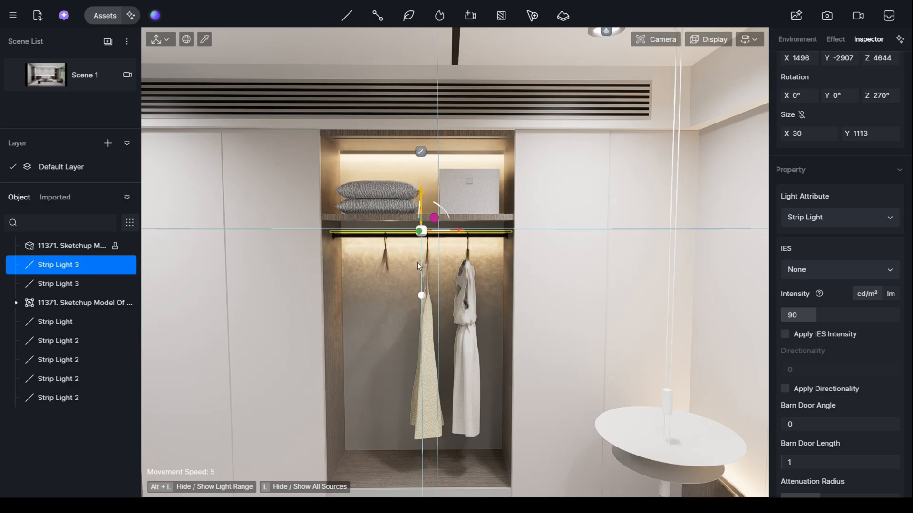
# - Copy the strip light from the hanging compartment down to the top of the lowest wardrobe compartment, at Z 2994
pyautogui.press('q')
pyautogui.press('q')
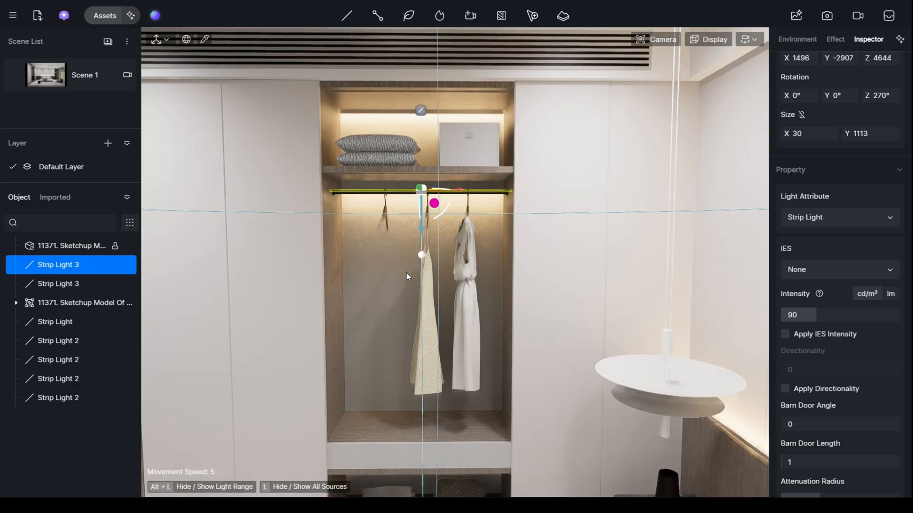
pyautogui.press('q')
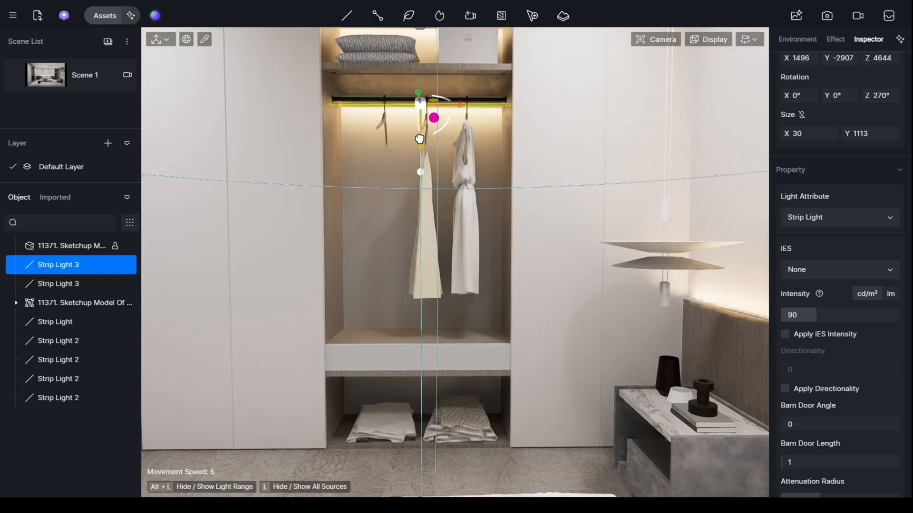
pyautogui.moveTo(420, 139); pyautogui.dragTo(416, 407)
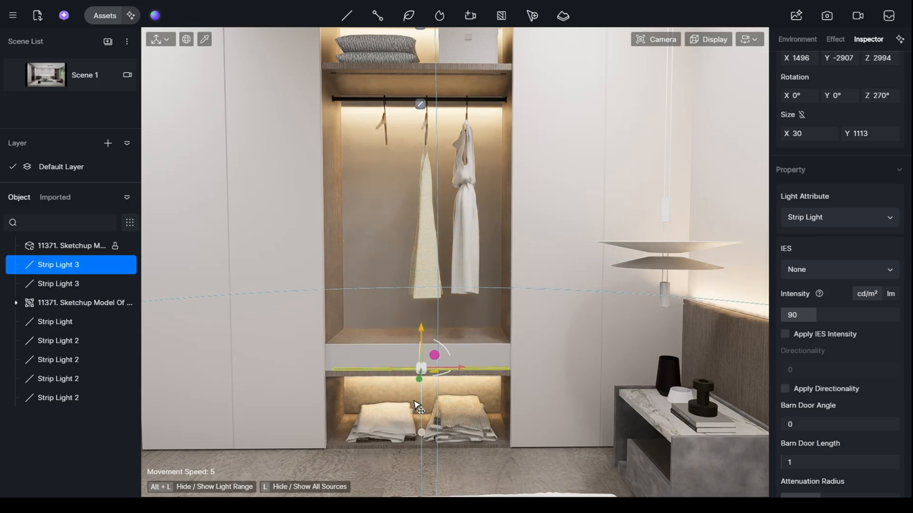
# - Raise the hanging compartment's strip light to Z 4691, just beneath the shelf, and check the whole wardrobe
pyautogui.click(420, 104)
pyautogui.moveTo(419, 138); pyautogui.dragTo(422, 135)
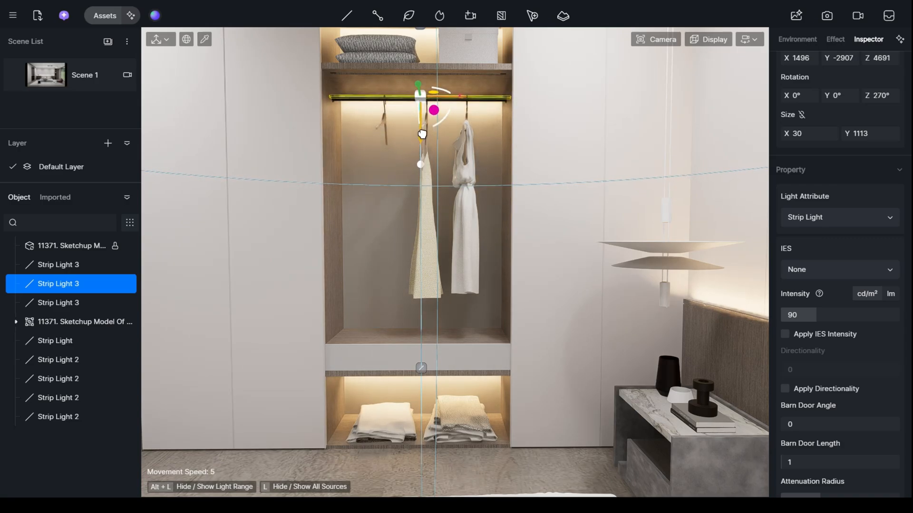
pyautogui.scroll(1, 419, 278)
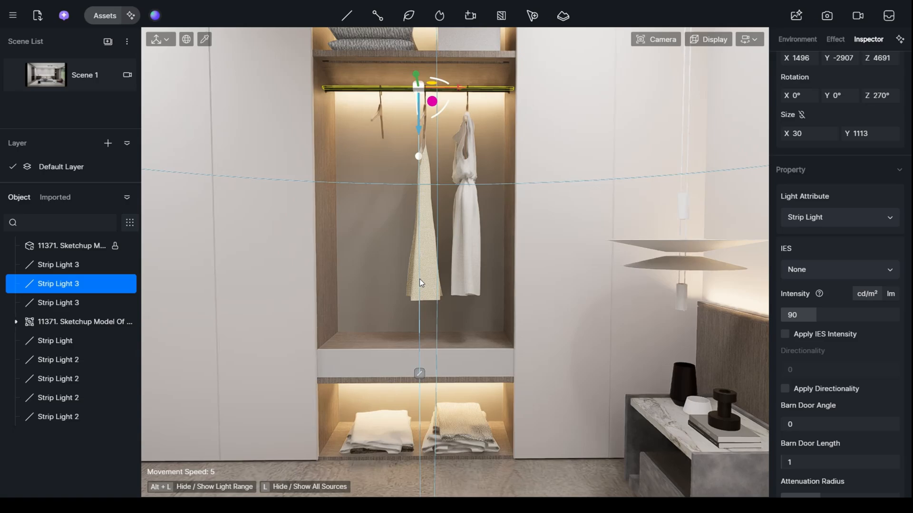
pyautogui.moveTo(420, 279); pyautogui.dragTo(424, 319, button='middle')
pyautogui.scroll(-3, 424, 318)
pyautogui.scroll(-2, 424, 318)
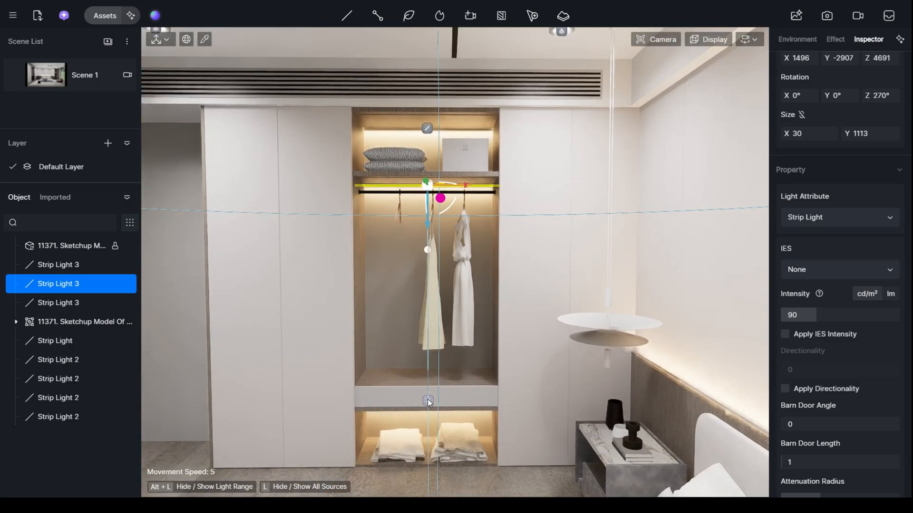
# - Copy the wardrobe's three strip lights forward to Y -2557, and copy that set to Y -2513 with size X 20, Y 752
pyautogui.click(428, 402)
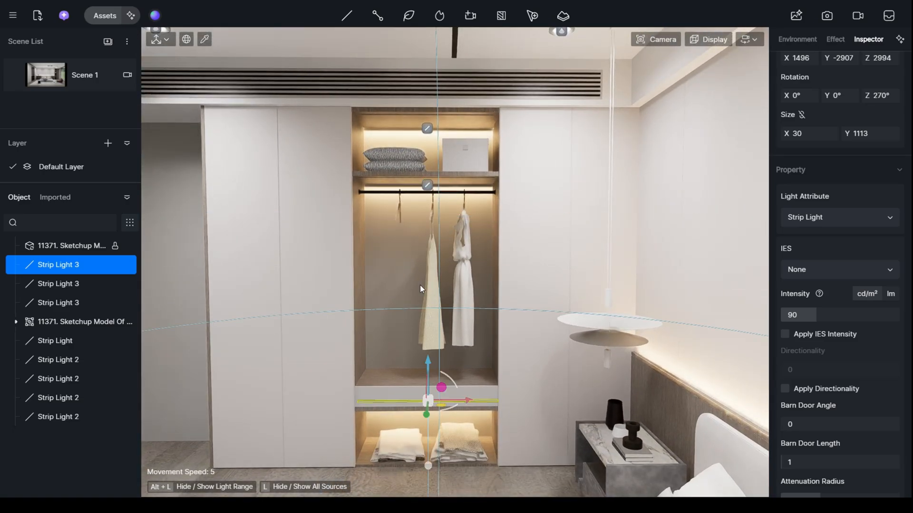
pyautogui.click(428, 186)
pyautogui.click(428, 129)
pyautogui.moveTo(491, 320); pyautogui.dragTo(509, 370, button='right')
pyautogui.keyDown('ctrl'); pyautogui.click(567, 376); pyautogui.keyUp('ctrl')
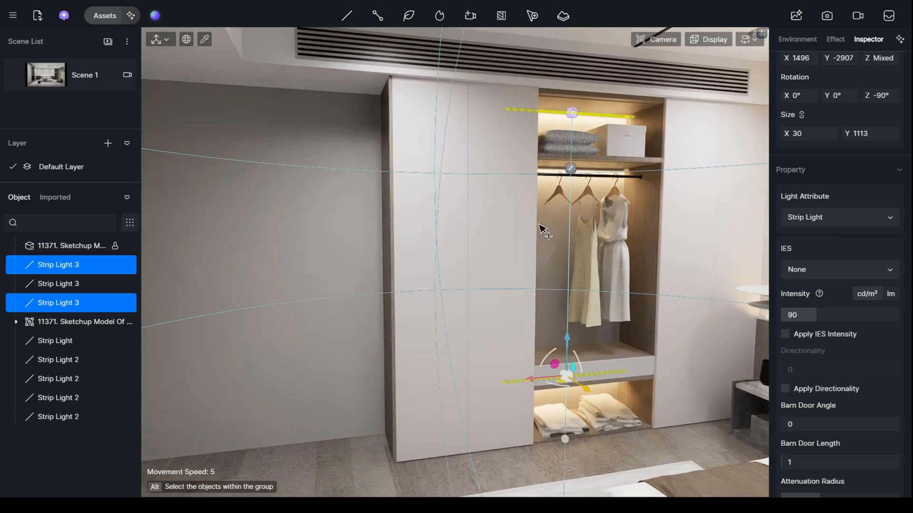
pyautogui.keyDown('ctrl'); pyautogui.click(571, 168); pyautogui.keyUp('ctrl')
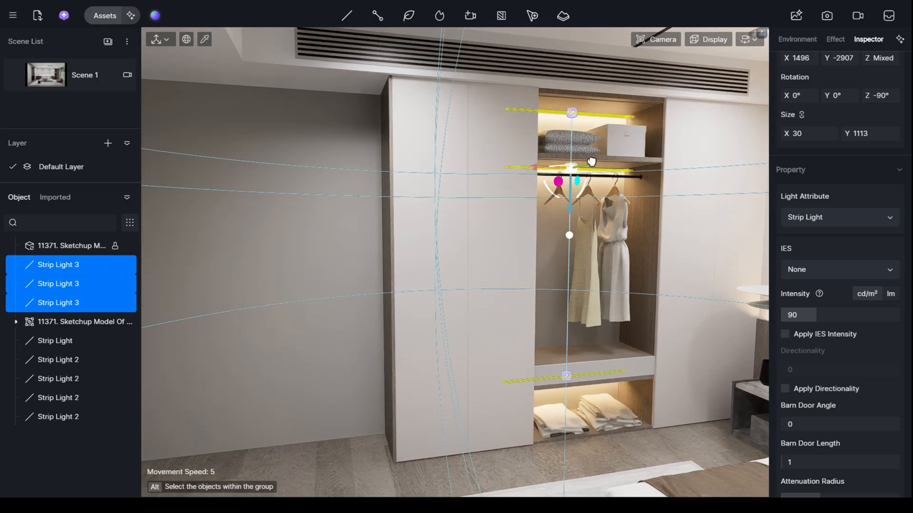
pyautogui.keyDown('alt'); pyautogui.moveTo(591, 162); pyautogui.dragTo(615, 158); pyautogui.keyUp('alt')
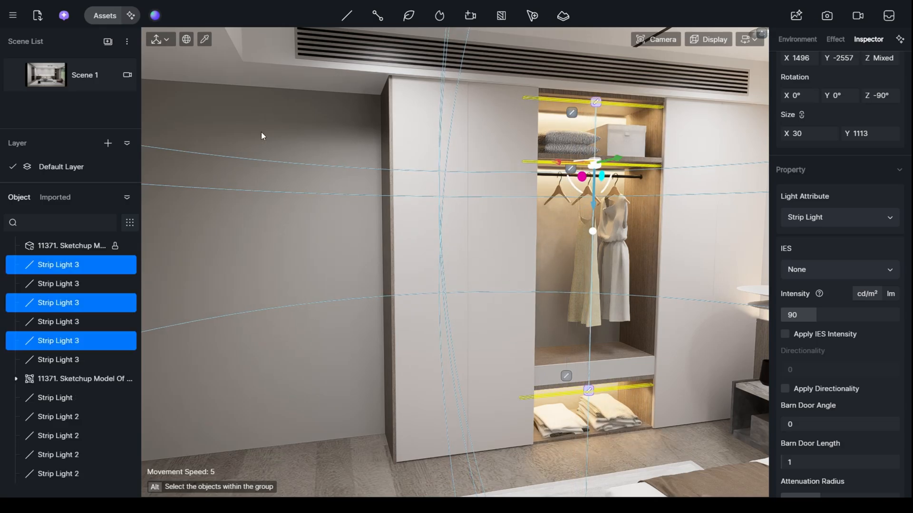
pyautogui.click(59, 80)
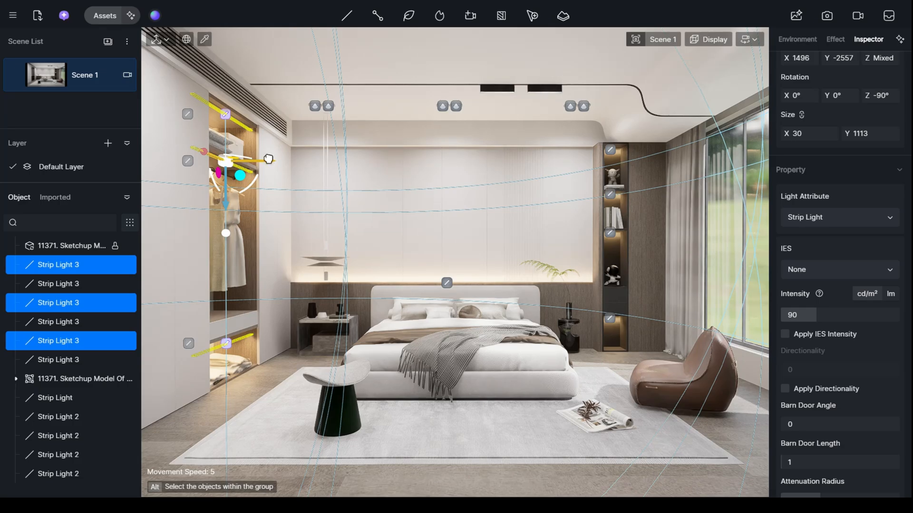
pyautogui.moveTo(272, 159); pyautogui.dragTo(271, 164)
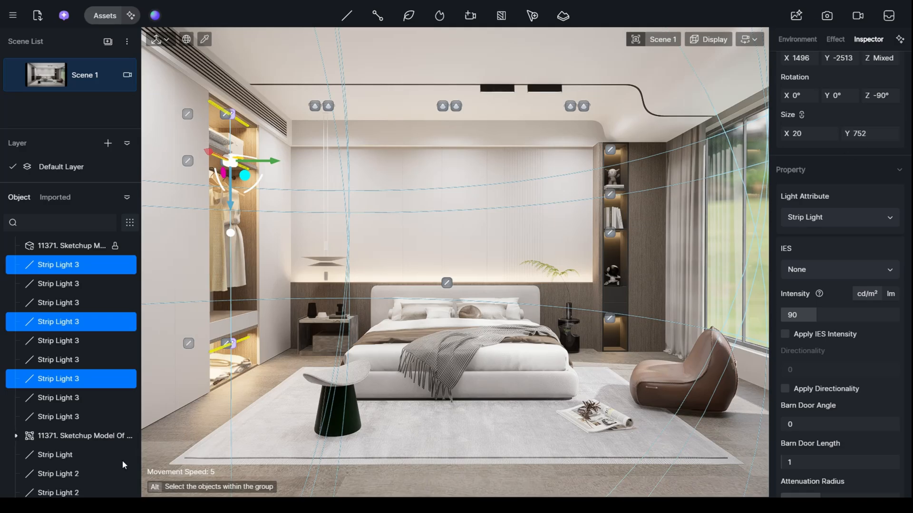
# - Raise the frontmost strip light of the lowest wardrobe compartment to Z 3073, against the underside of the drawer
pyautogui.click(241, 347)
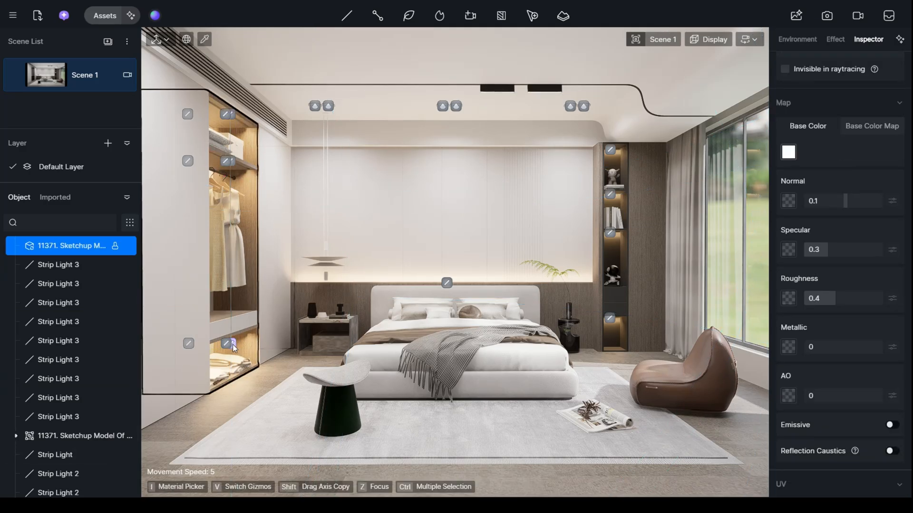
pyautogui.click(233, 344)
pyautogui.moveTo(231, 321); pyautogui.dragTo(232, 295)
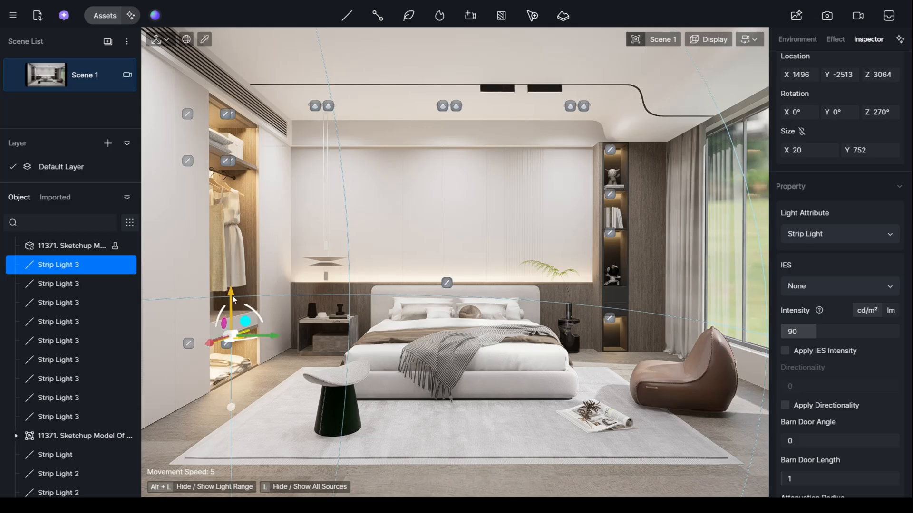
pyautogui.moveTo(197, 378); pyautogui.dragTo(191, 417, button='middle')
pyautogui.scroll(2, 190, 418)
pyautogui.scroll(3, 188, 420)
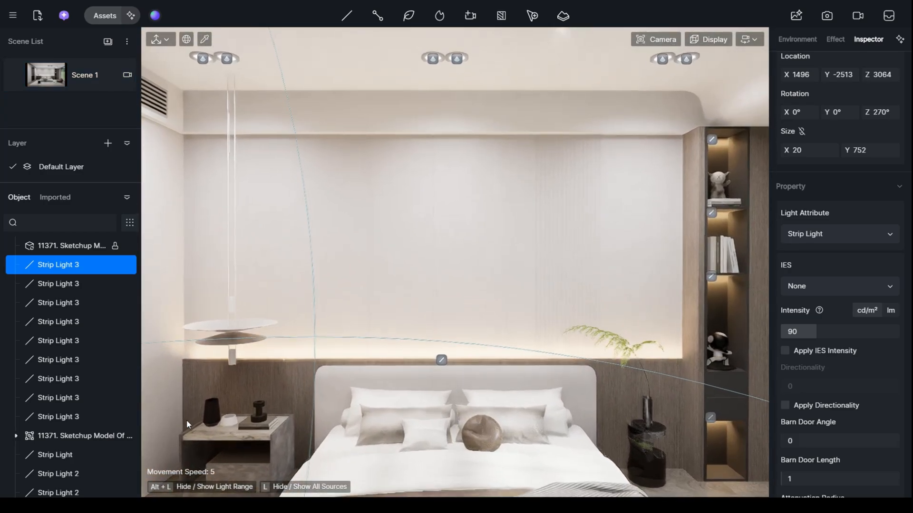
pyautogui.press('q')
pyautogui.moveTo(183, 417); pyautogui.dragTo(150, 382, button='right')
pyautogui.press('w')
pyautogui.press('q')
pyautogui.moveTo(278, 292); pyautogui.dragTo(279, 291)
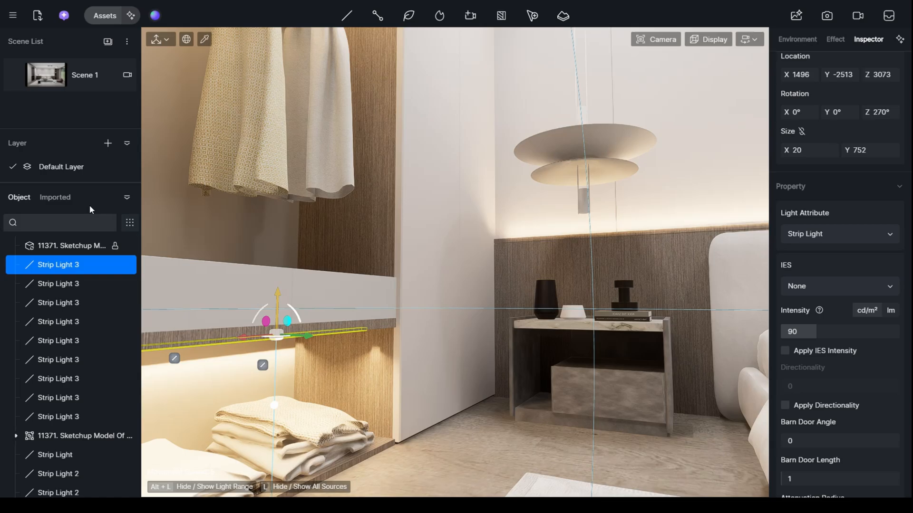
pyautogui.click(55, 87)
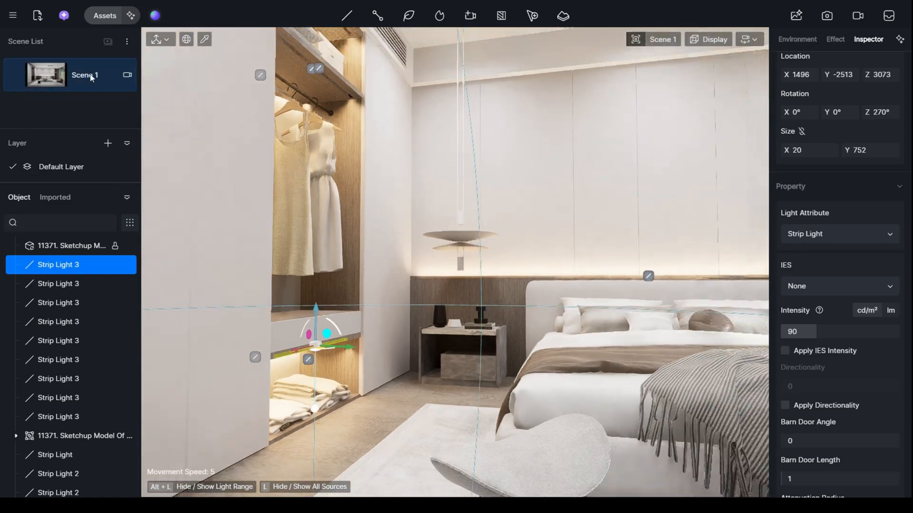
# - Switch to SketchUp, unhide all hidden geometry, and check the restored wardrobe glass doors back in D5 Render
pyautogui.hotkey('alt', 'Tab')
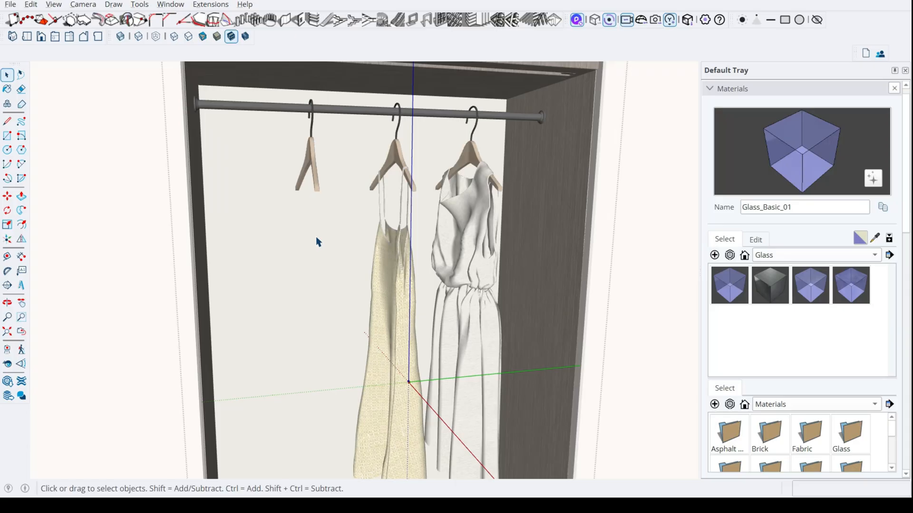
pyautogui.click(32, 4)
pyautogui.moveTo(74, 219)
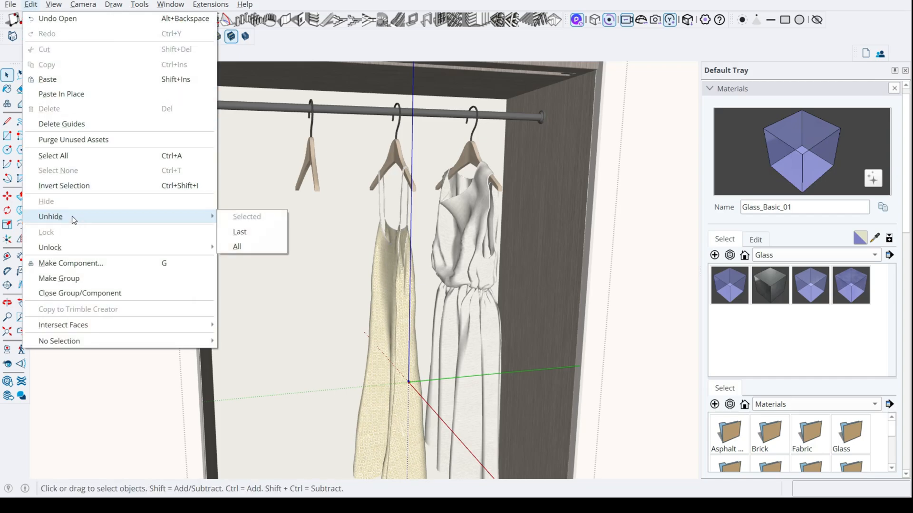
pyautogui.click(237, 246)
pyautogui.moveTo(244, 248)
pyautogui.mouseDown(button='middle')
pyautogui.moveTo(405, 200)
pyautogui.moveTo(488, 244)
pyautogui.moveTo(470, 238)
pyautogui.mouseUp(button='middle')
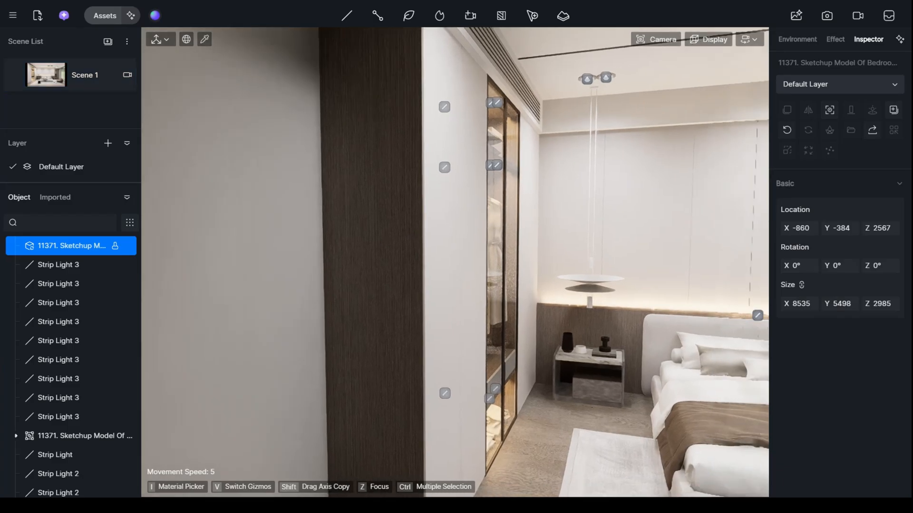
pyautogui.moveTo(455, 263); pyautogui.dragTo(504, 261, button='right')
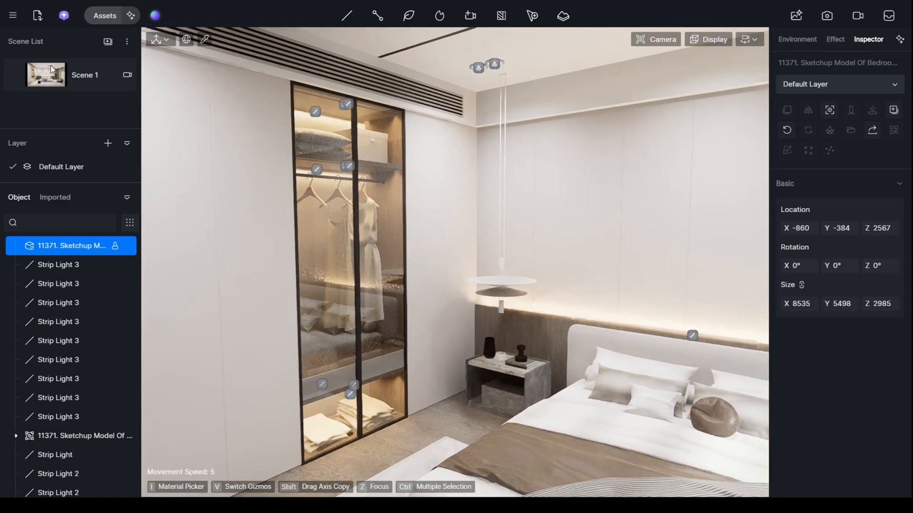
pyautogui.click(52, 70)
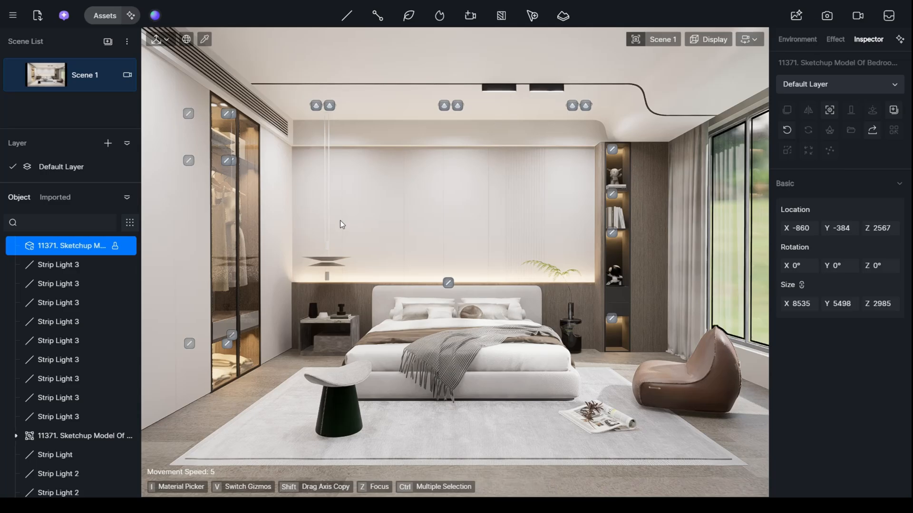
# - Sample the wardrobe glass material and darken its base color to a neutral grey with V about 65
pyautogui.press('i')
pyautogui.moveTo(468, 226); pyautogui.dragTo(369, 214, button='right')
pyautogui.press('w')
pyautogui.press('i')
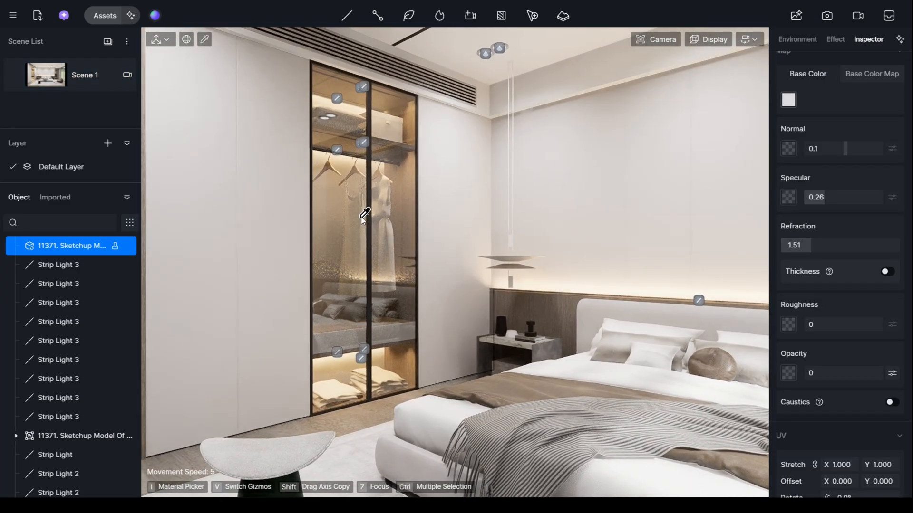
pyautogui.click(353, 211)
pyautogui.click(352, 210)
pyautogui.press('i')
pyautogui.click(352, 210)
pyautogui.click(355, 207)
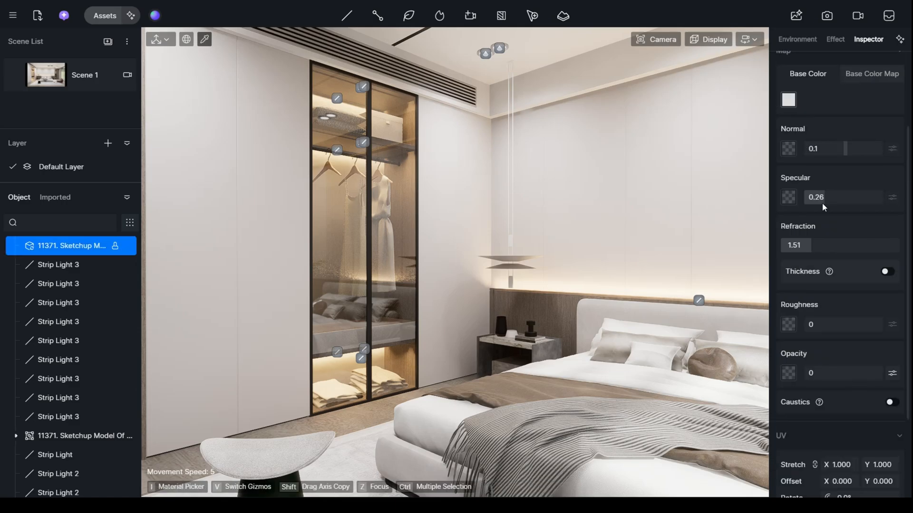
pyautogui.click(788, 186)
pyautogui.moveTo(787, 236)
pyautogui.mouseDown()
pyautogui.moveTo(784, 253)
pyautogui.moveTo(793, 251)
pyautogui.mouseUp()
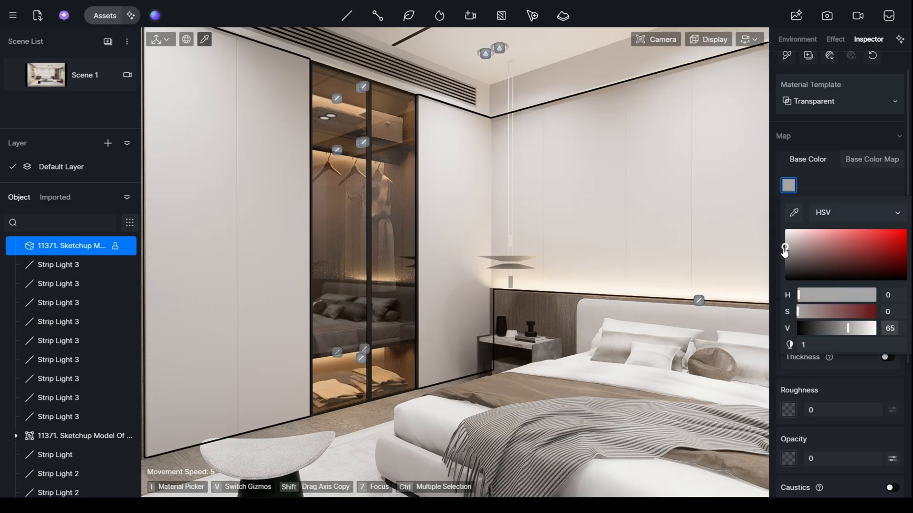
pyautogui.click(788, 185)
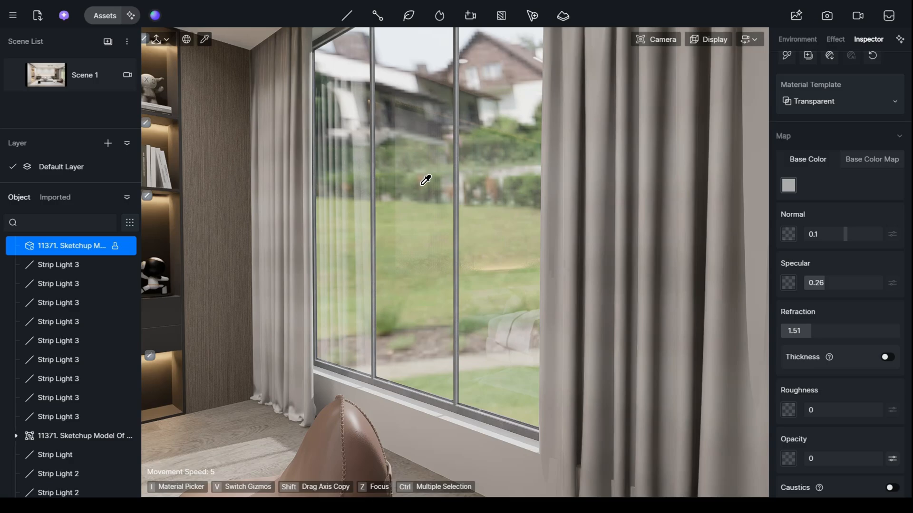
# - Sample the window glass material and enable its Thickness at 4.2
pyautogui.click(507, 178)
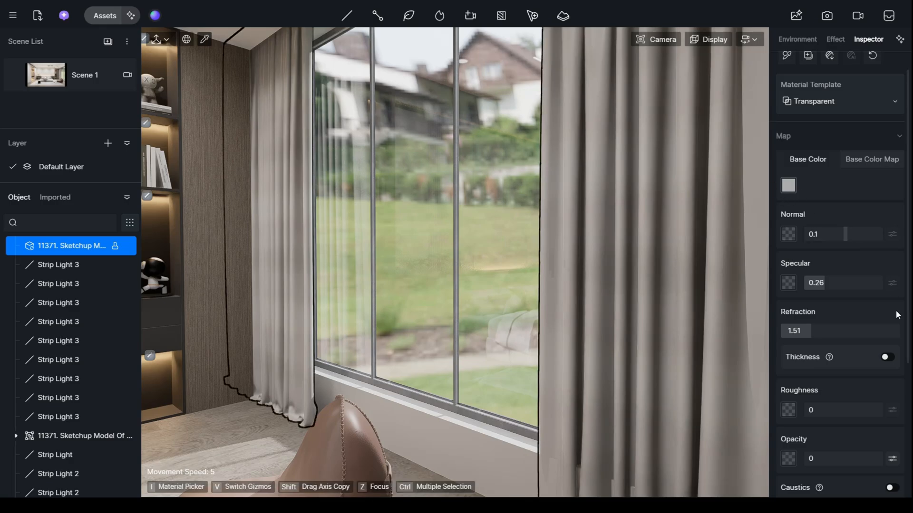
pyautogui.click(888, 357)
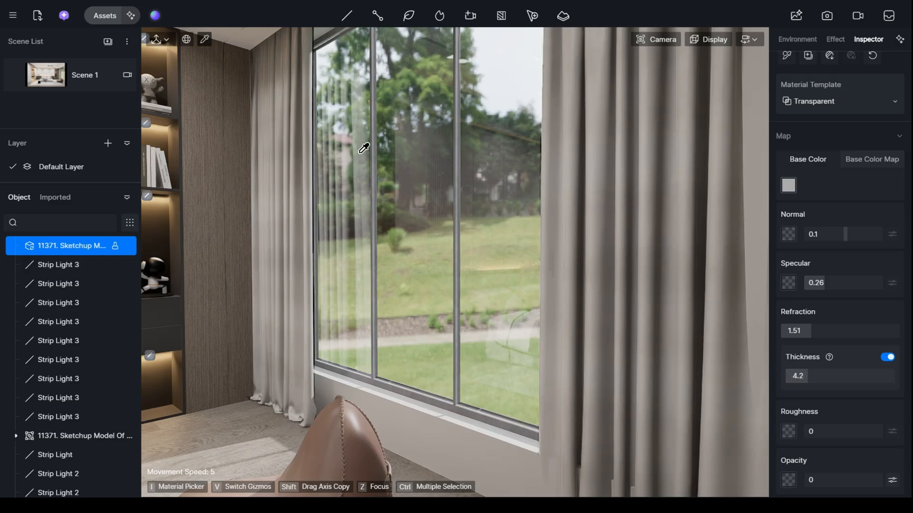
pyautogui.moveTo(475, 168); pyautogui.dragTo(640, 172, button='middle')
pyautogui.moveTo(640, 171); pyautogui.dragTo(407, 155, button='right')
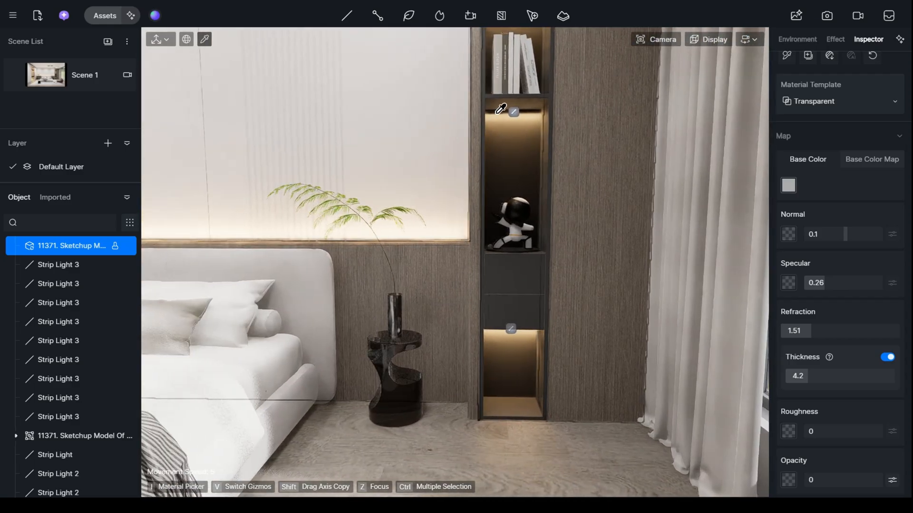
# - Copy the lowest shelf strip light up to the figurine's niche at Z 3473 and rotate it to X 180° so it shines upward
pyautogui.press('Escape')
pyautogui.click(509, 329)
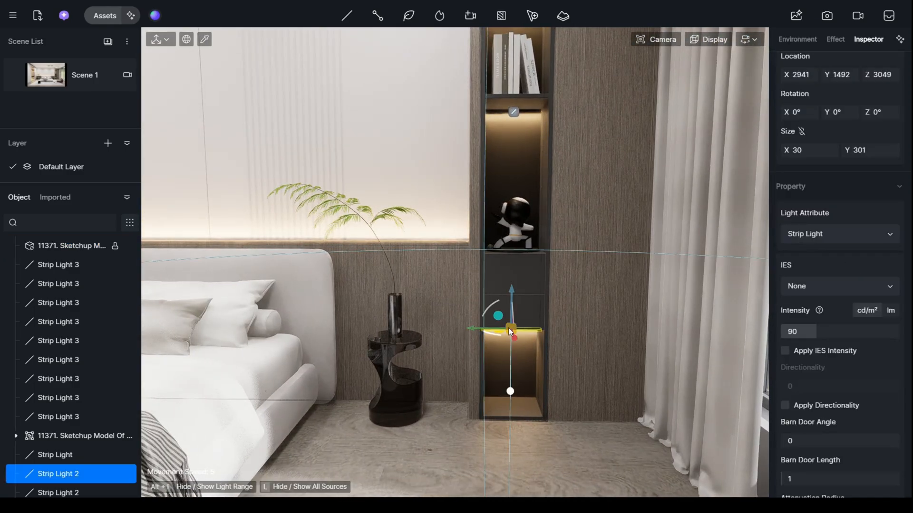
pyautogui.moveTo(515, 230); pyautogui.dragTo(519, 264)
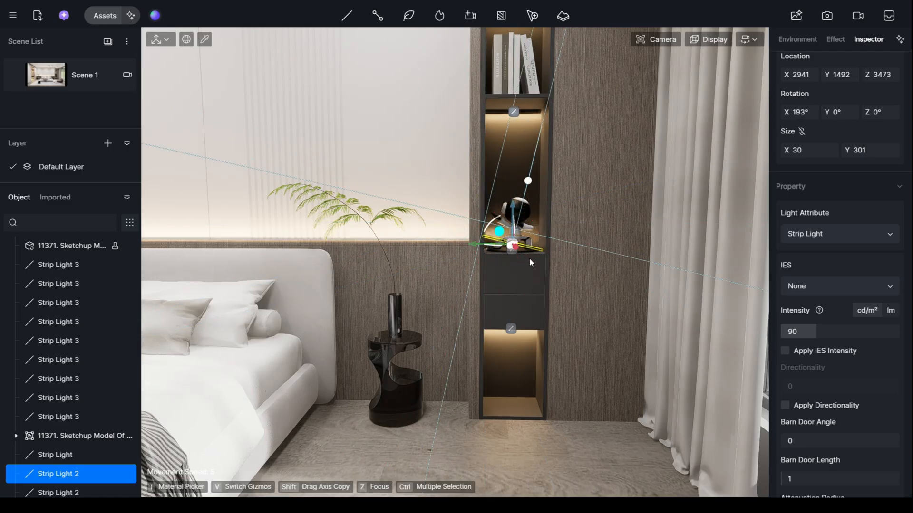
pyautogui.moveTo(489, 228); pyautogui.dragTo(486, 226)
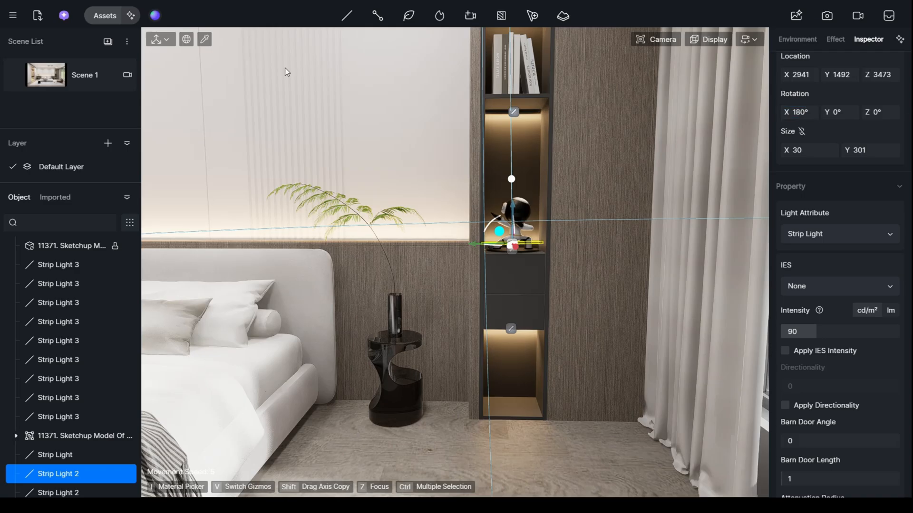
pyautogui.click(47, 75)
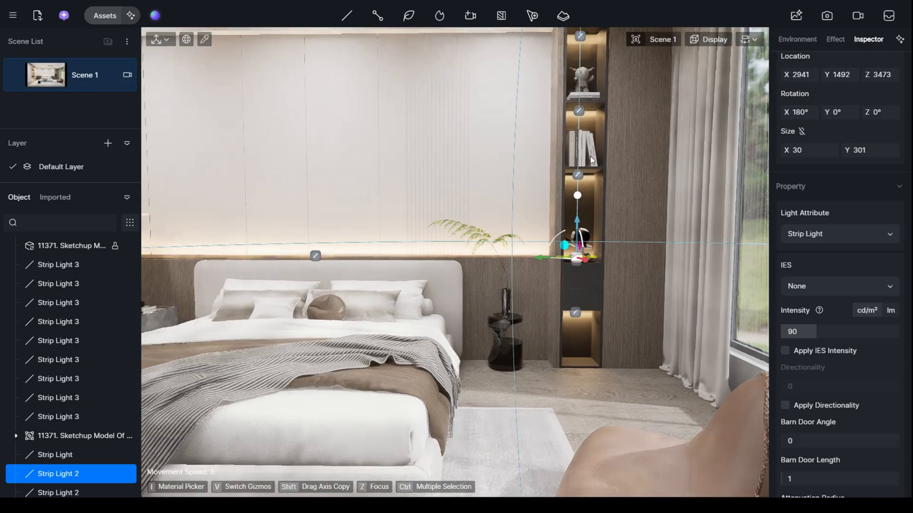
# - Sample the wardrobe glass from the Scene 1 view and lighten its grey base color slightly
pyautogui.click(548, 205)
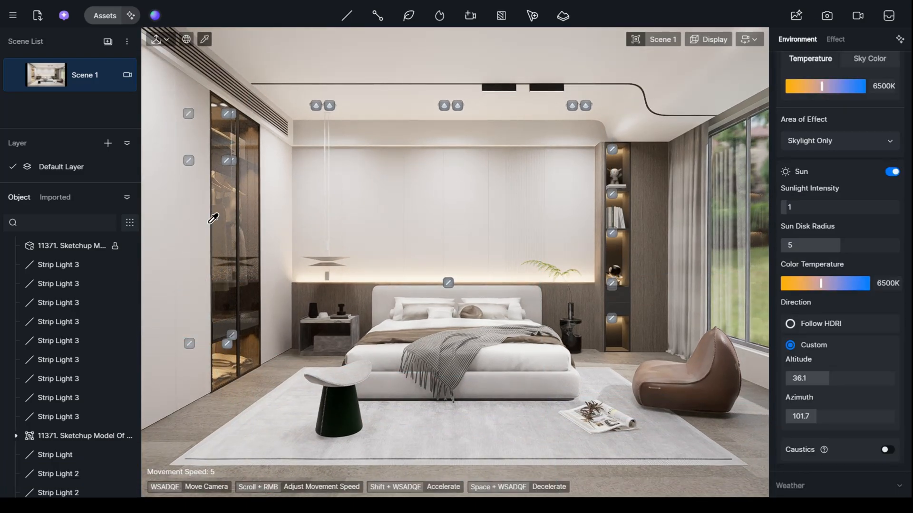
pyautogui.click(224, 204)
pyautogui.click(788, 185)
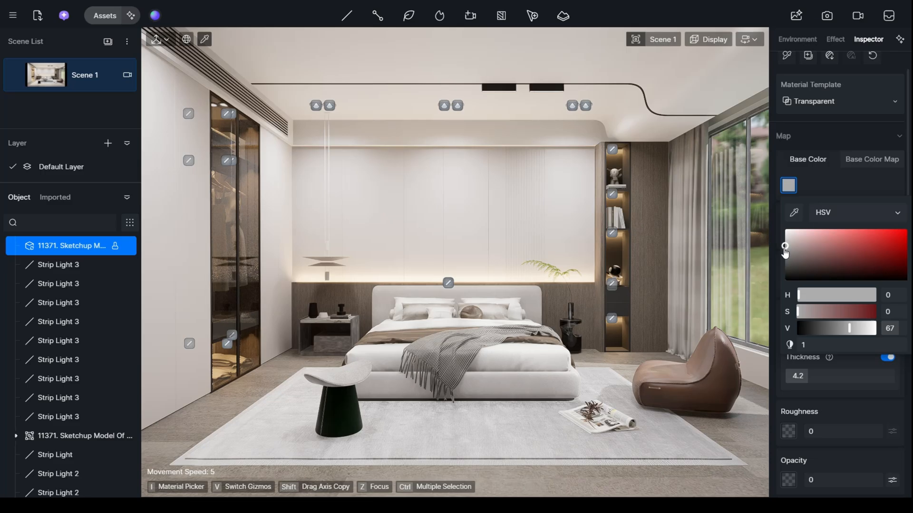
pyautogui.moveTo(785, 251); pyautogui.dragTo(784, 244)
pyautogui.press('Escape')
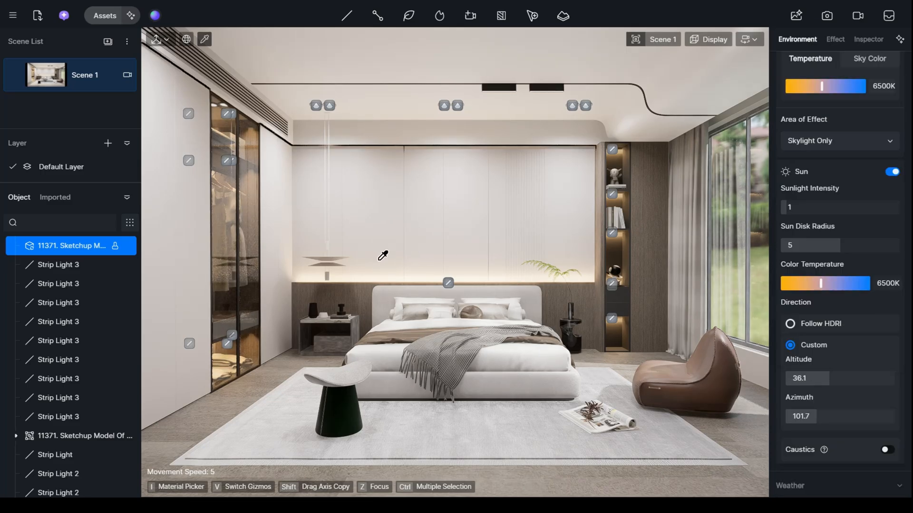
# - Sample the window frame material and darken its base color to a neutral grey with V 40
pyautogui.press('w')
pyautogui.moveTo(455, 262)
pyautogui.mouseDown(button='right')
pyautogui.moveTo(508, 264)
pyautogui.moveTo(566, 290)
pyautogui.moveTo(632, 299)
pyautogui.moveTo(737, 290)
pyautogui.moveTo(601, 288)
pyautogui.moveTo(575, 306)
pyautogui.moveTo(622, 315)
pyautogui.mouseUp(button='right')
pyautogui.press('w')
pyautogui.press('w')
pyautogui.click(640, 310)
pyautogui.click(788, 210)
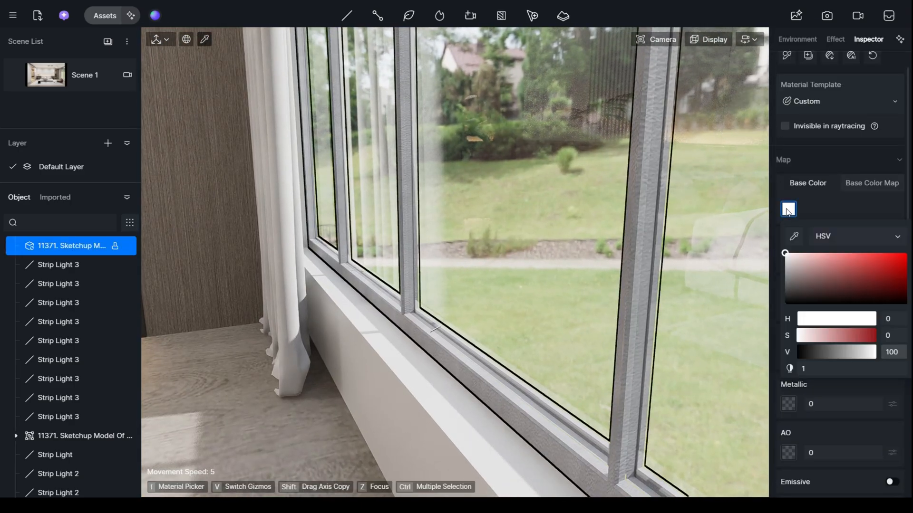
pyautogui.moveTo(783, 257); pyautogui.dragTo(784, 291)
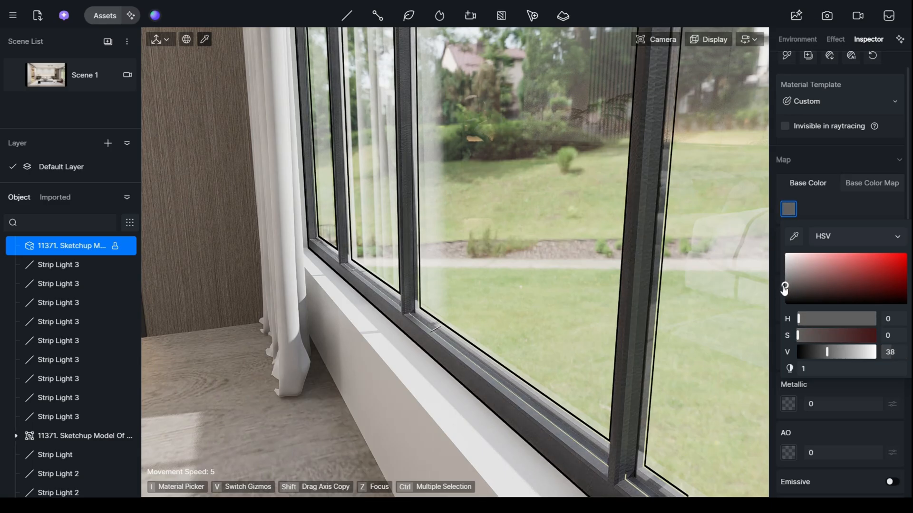
pyautogui.click(862, 392)
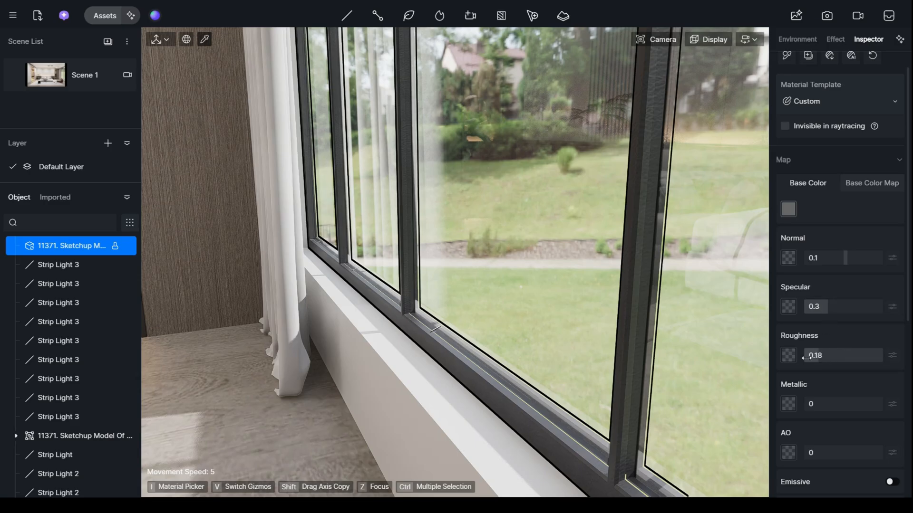
# - Give the window frame material a roughness of 0.02 and a metallic value of 0.71, and return to Scene 1
pyautogui.moveTo(807, 358); pyautogui.dragTo(805, 358)
pyautogui.moveTo(844, 401); pyautogui.dragTo(865, 401)
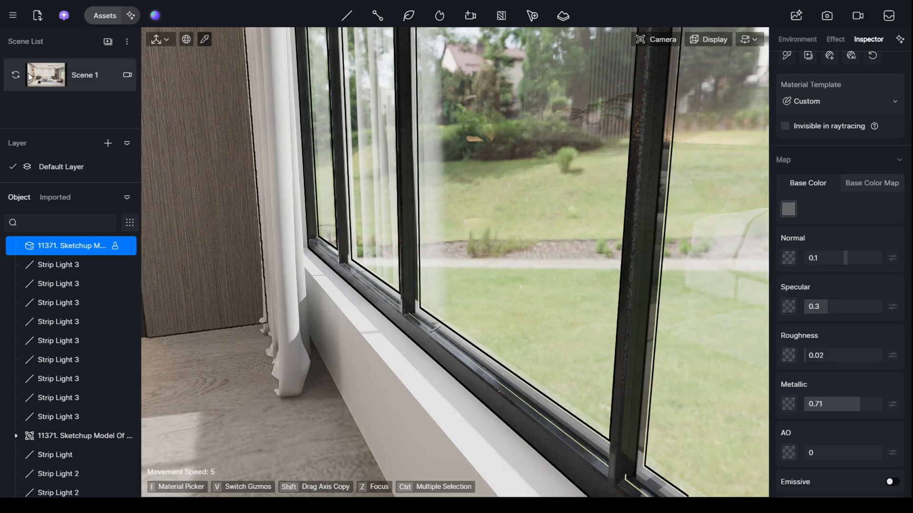
pyautogui.click(64, 82)
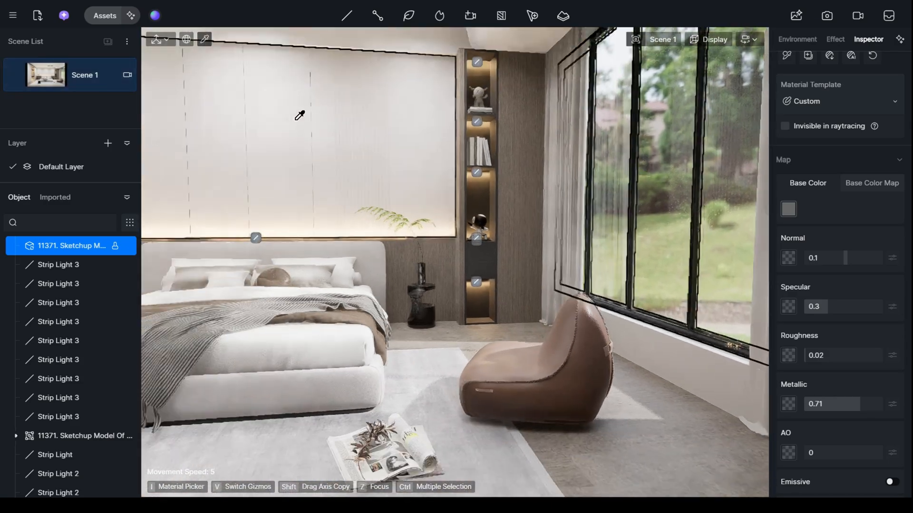
# - Sample the bed linen material at the pillows and raise its roughness to 1
pyautogui.press('Escape')
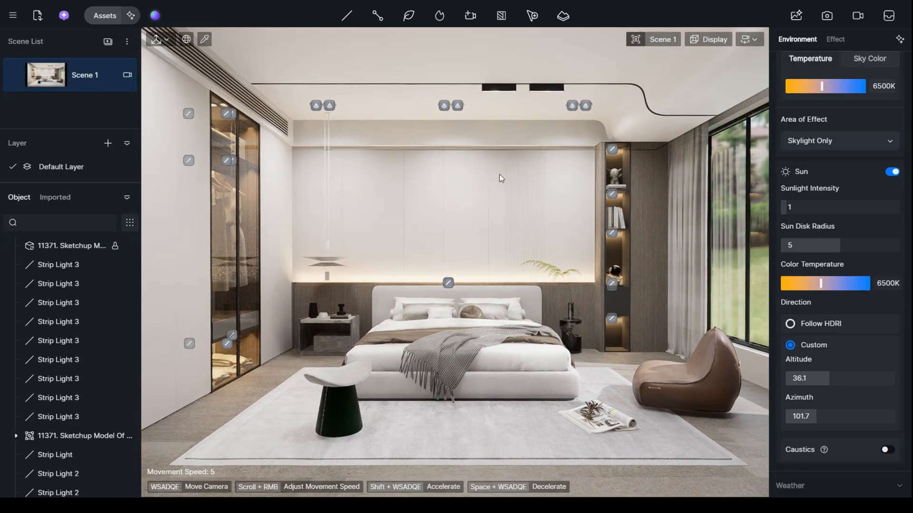
pyautogui.scroll(5, 553, 396)
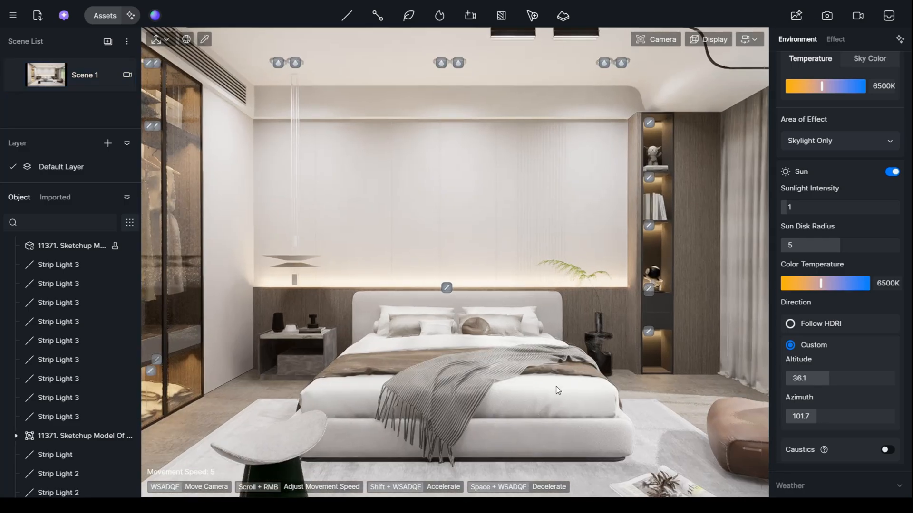
pyautogui.moveTo(558, 389)
pyautogui.mouseDown(button='right')
pyautogui.moveTo(713, 416)
pyautogui.moveTo(560, 384)
pyautogui.moveTo(532, 361)
pyautogui.moveTo(565, 386)
pyautogui.mouseUp(button='right')
pyautogui.press('w')
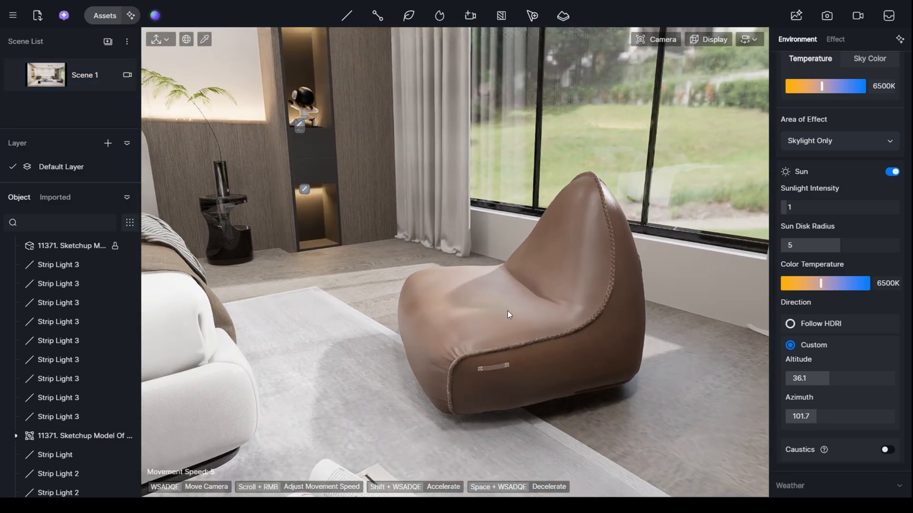
pyautogui.scroll(2, 507, 311)
pyautogui.moveTo(507, 311); pyautogui.dragTo(195, 284, button='right')
pyautogui.moveTo(538, 308)
pyautogui.mouseDown(button='right')
pyautogui.moveTo(517, 350)
pyautogui.moveTo(499, 342)
pyautogui.moveTo(504, 323)
pyautogui.moveTo(538, 307)
pyautogui.mouseUp(button='right')
pyautogui.press('w')
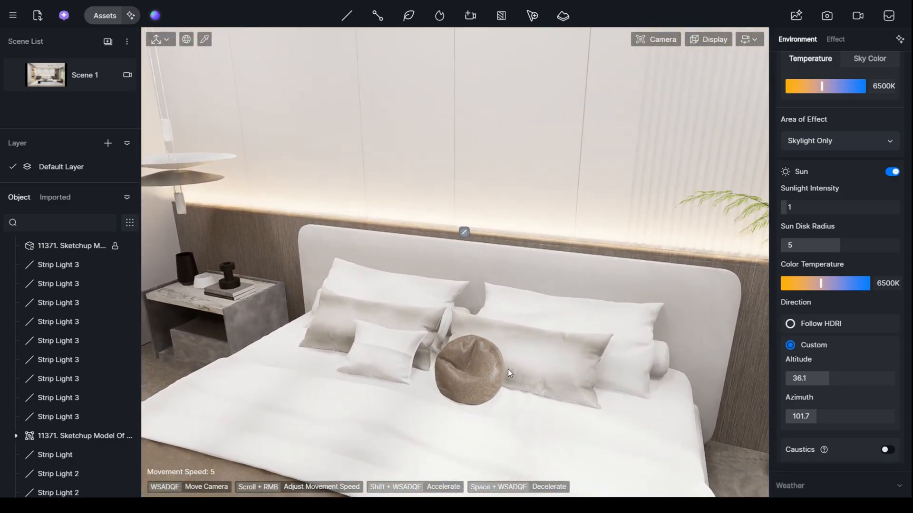
pyautogui.click(539, 312)
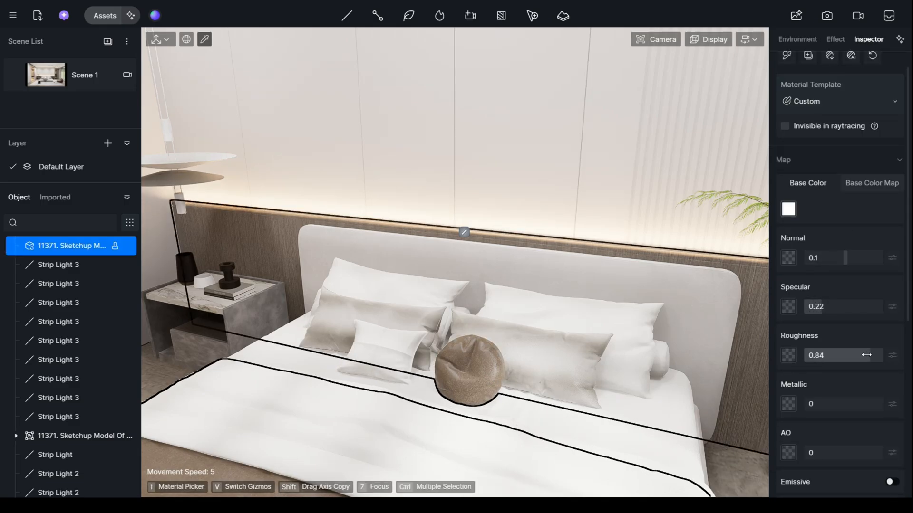
pyautogui.scroll(-5, 497, 375)
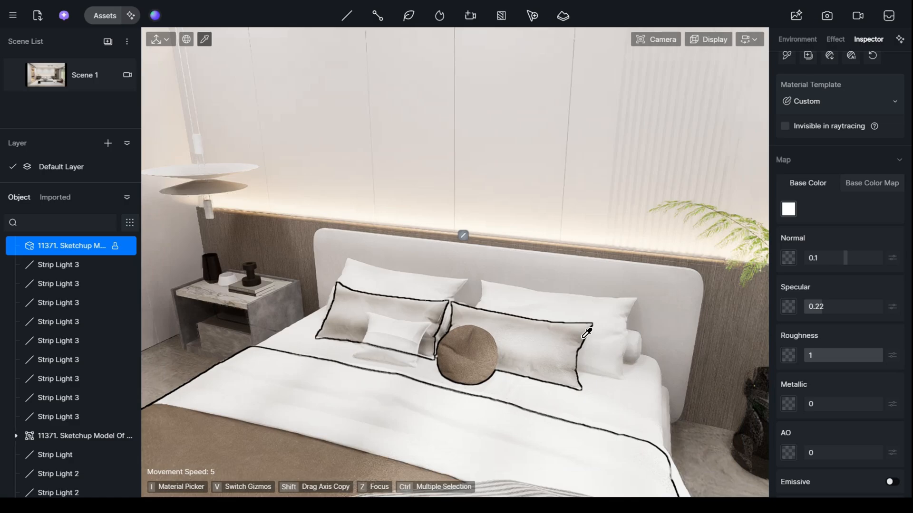
# - Set the bed cover material's roughness to 0.76 and the headboard upholstery's roughness to 0.68
pyautogui.moveTo(492, 393); pyautogui.dragTo(412, 395, button='right')
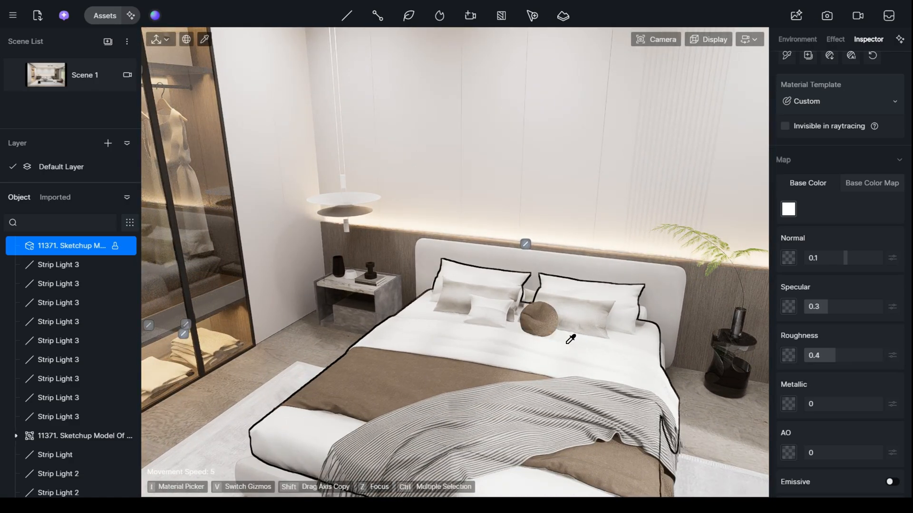
pyautogui.click(531, 252)
pyautogui.scroll(-6, 605, 333)
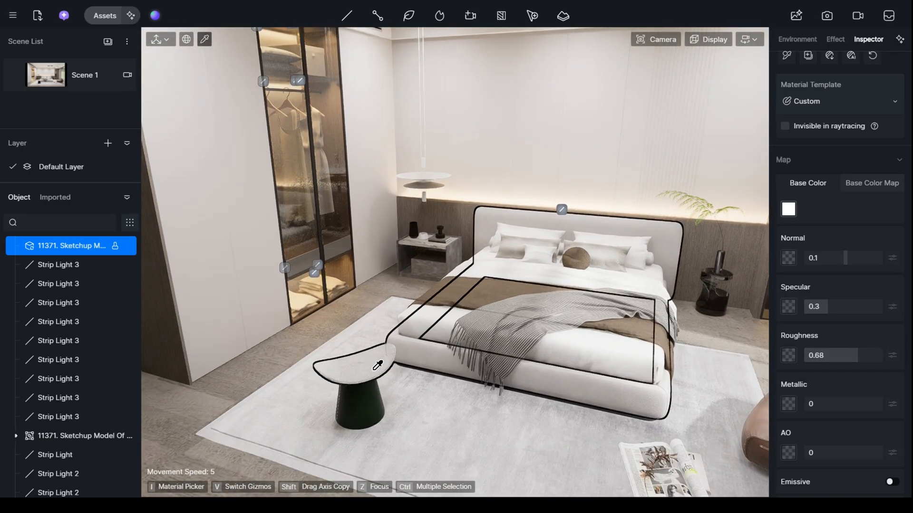
# - Sample the stool's dark green base and give it a roughness of 0.12 and a metallic value of 0.38
pyautogui.scroll(3, 348, 369)
pyautogui.moveTo(348, 369); pyautogui.dragTo(341, 381, button='middle')
pyautogui.scroll(-3, 341, 381)
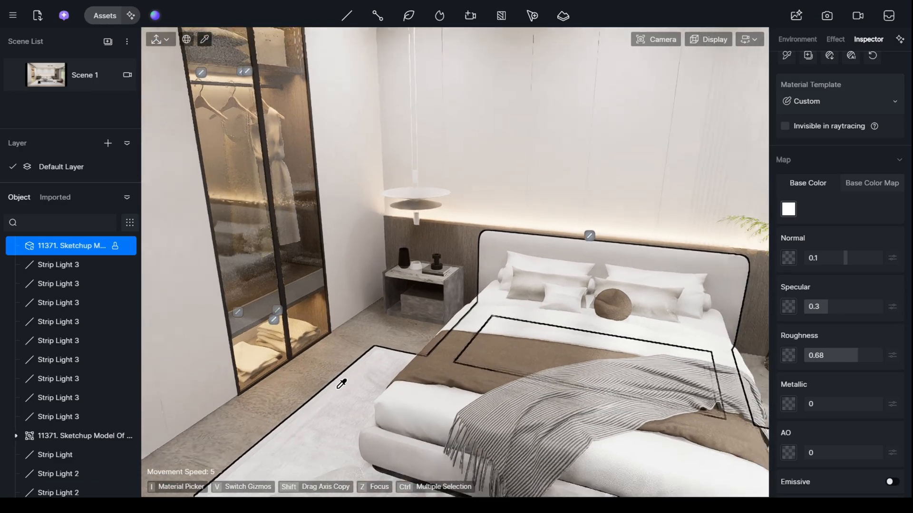
pyautogui.press('e')
pyautogui.press('q')
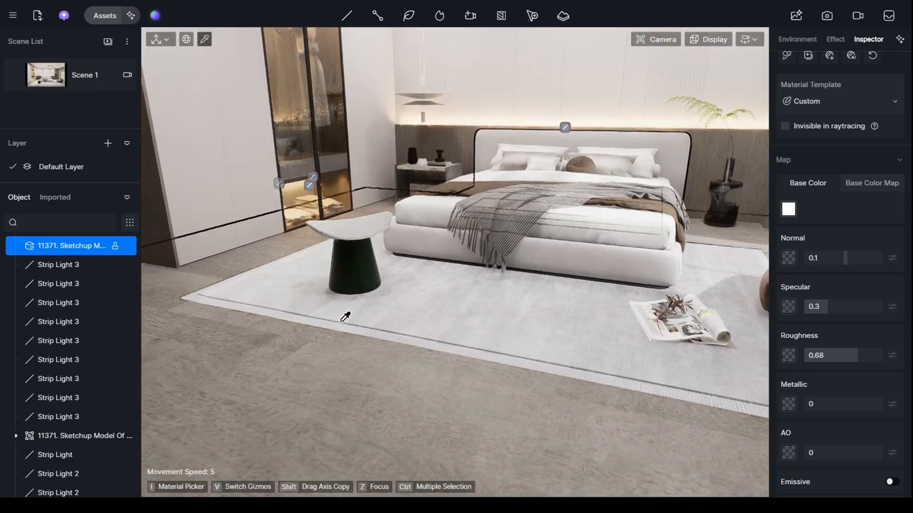
pyautogui.press('w')
pyautogui.moveTo(345, 317); pyautogui.dragTo(330, 312, button='right')
pyautogui.click(329, 313)
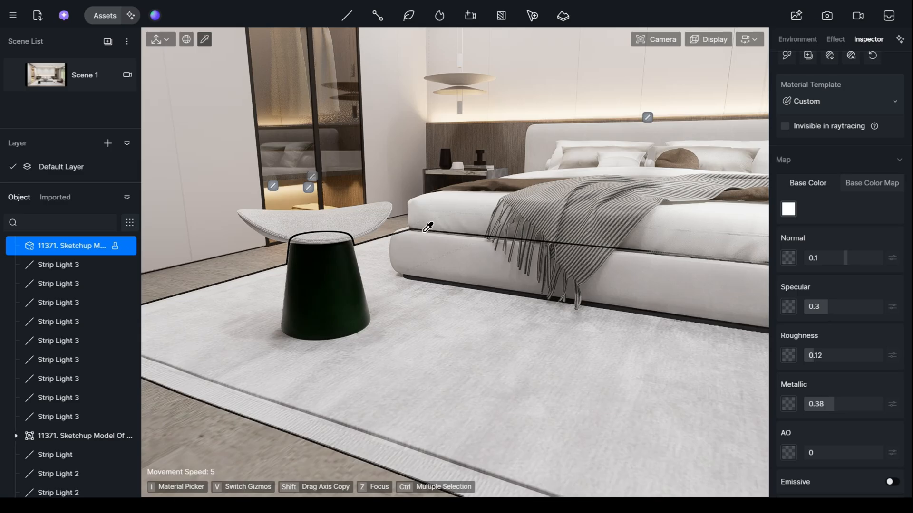
# - Check the stool base up close and raise its metallic value to 0.55
pyautogui.press('w')
pyautogui.press('a')
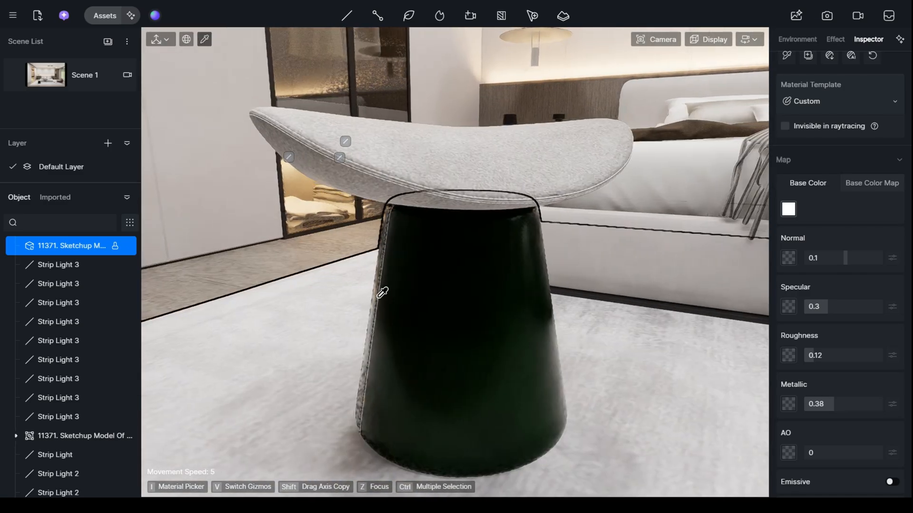
pyautogui.moveTo(379, 297); pyautogui.dragTo(430, 286, button='right')
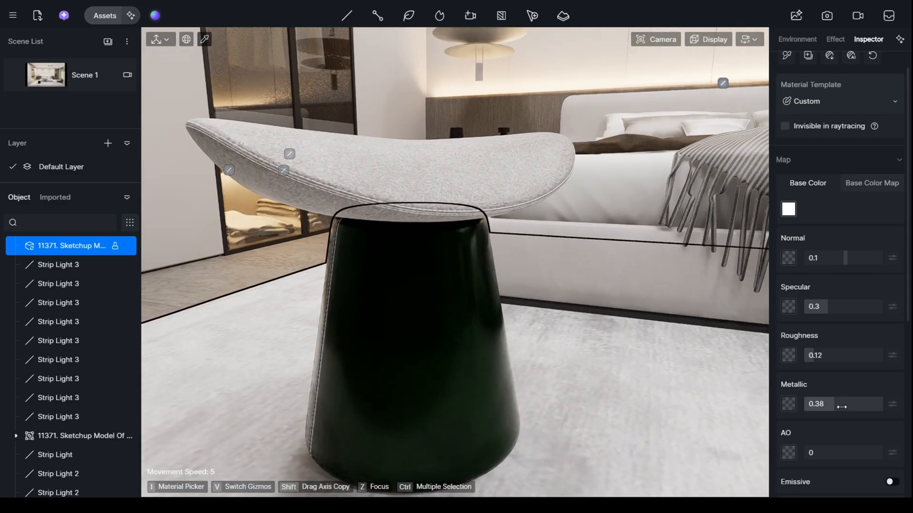
pyautogui.press('a')
pyautogui.moveTo(504, 381); pyautogui.dragTo(495, 367, button='right')
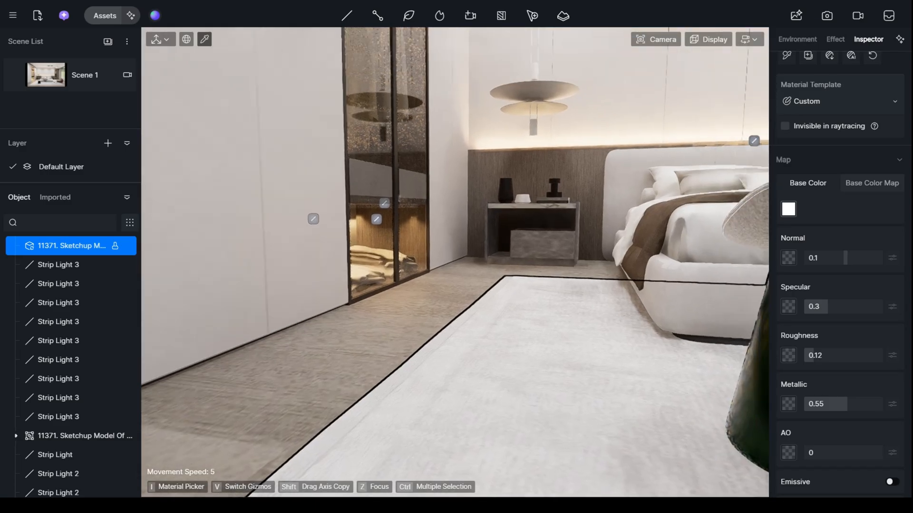
# - Sample the material of the dark vase on the nightstand
pyautogui.press('w')
pyautogui.press('w')
pyautogui.press('e')
pyautogui.moveTo(369, 328); pyautogui.dragTo(369, 350, button='right')
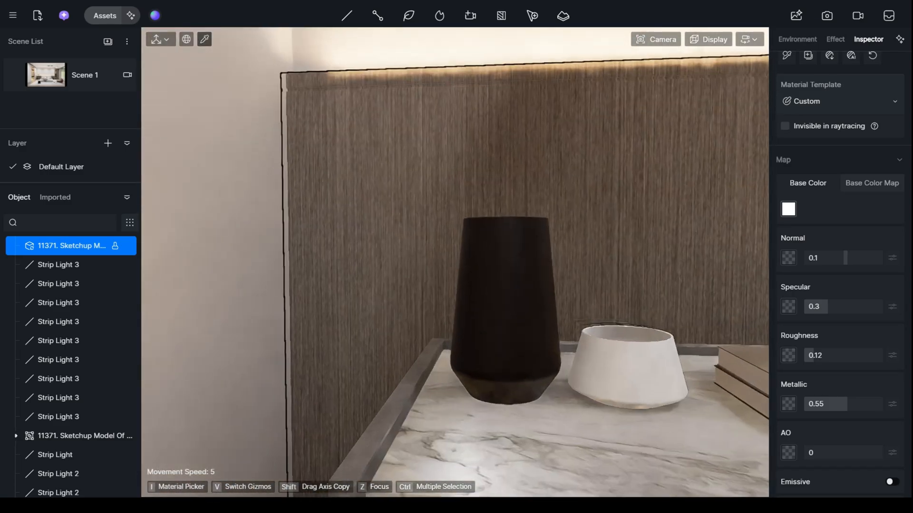
pyautogui.press('d')
pyautogui.press('s')
pyautogui.click(338, 283)
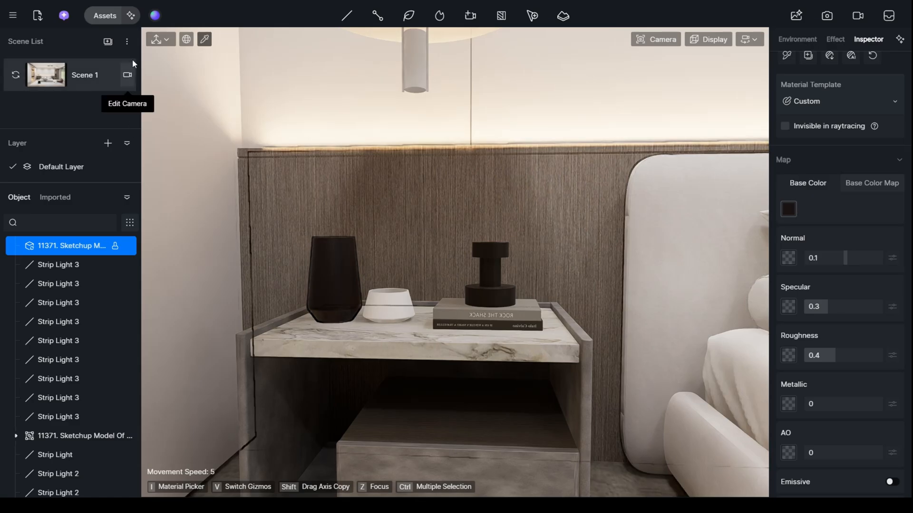
# - Open the online material library and search it for "glass"
pyautogui.click(105, 16)
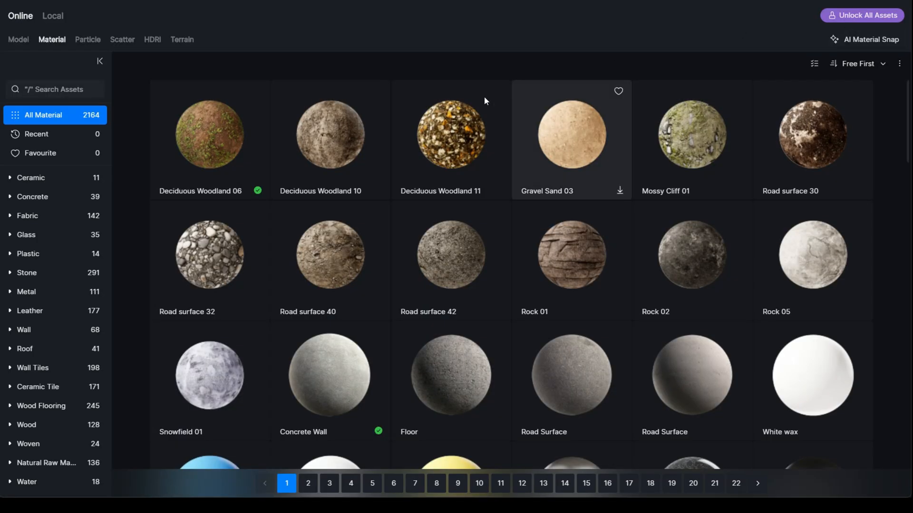
pyautogui.click(874, 1)
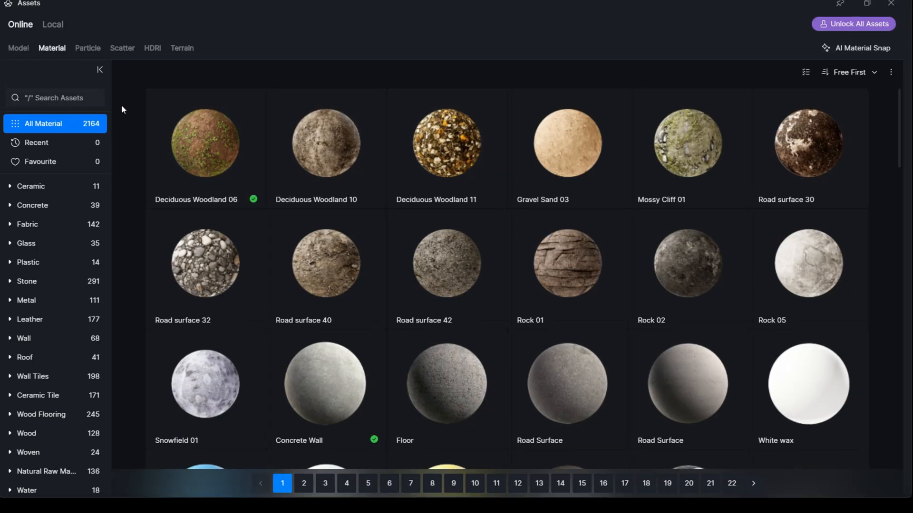
pyautogui.click(87, 98)
pyautogui.write('gl')
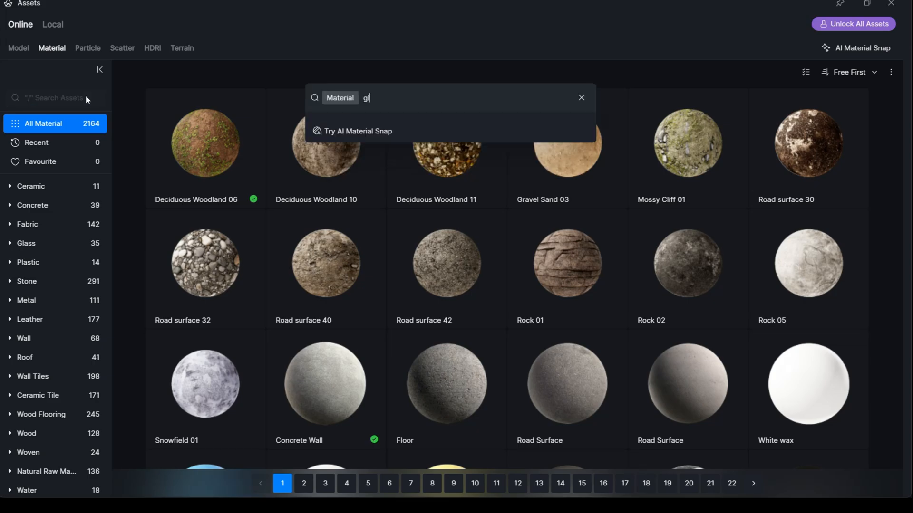
pyautogui.write('ass')
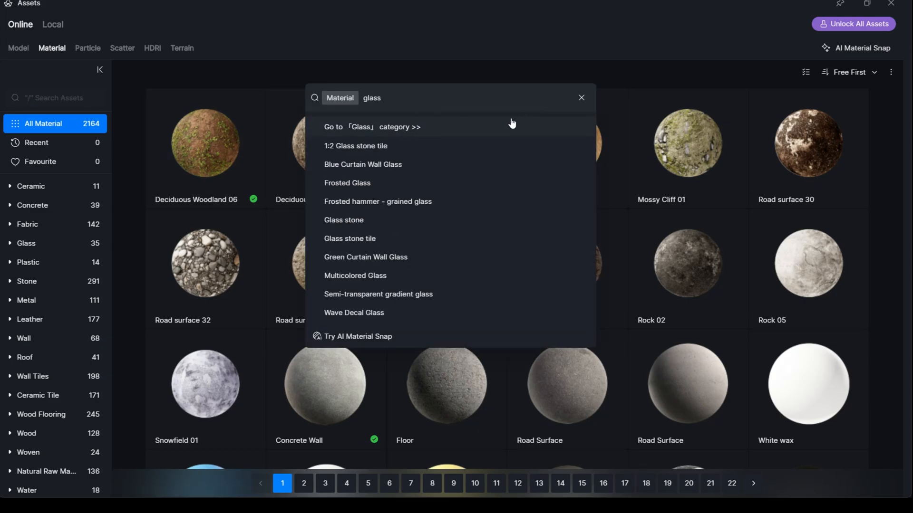
pyautogui.press('Return')
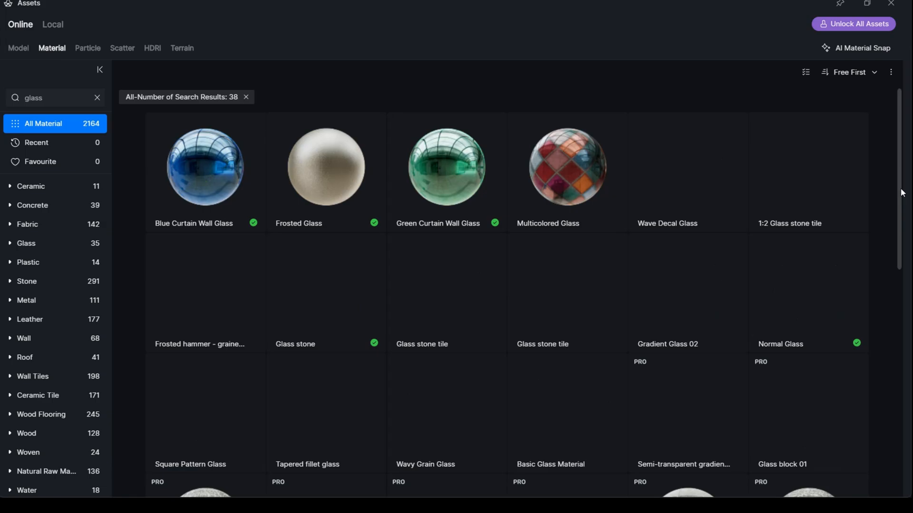
# - Shrink the asset library window, browse the glass materials and move the window clear of the nightstand vase
pyautogui.doubleClick(704, 3)
pyautogui.moveTo(714, 110); pyautogui.dragTo(702, 232)
pyautogui.scroll(-3, 353, 418)
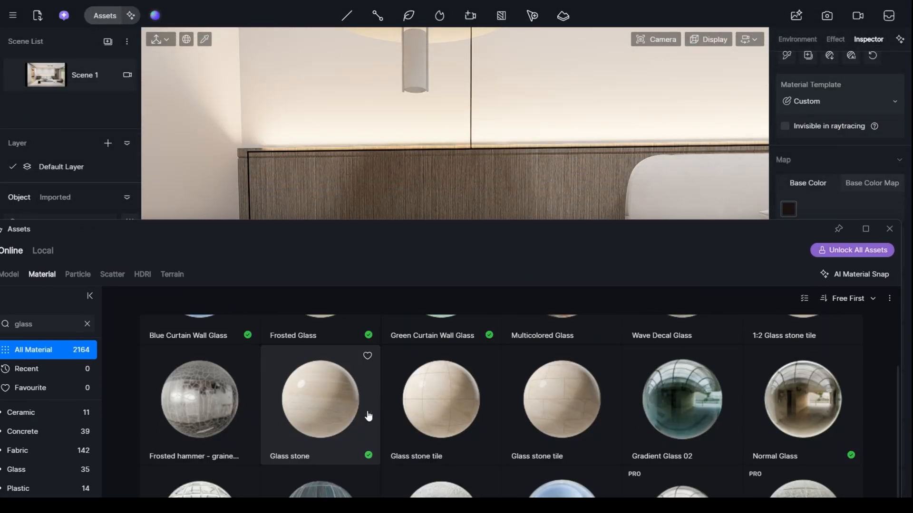
pyautogui.moveTo(492, 234); pyautogui.dragTo(456, 115)
pyautogui.scroll(3, 275, 261)
pyautogui.moveTo(347, 116); pyautogui.dragTo(370, 378)
# - Apply the Frosted Glass material to the dark vase on the nightstand and close the asset library
pyautogui.press('Escape')
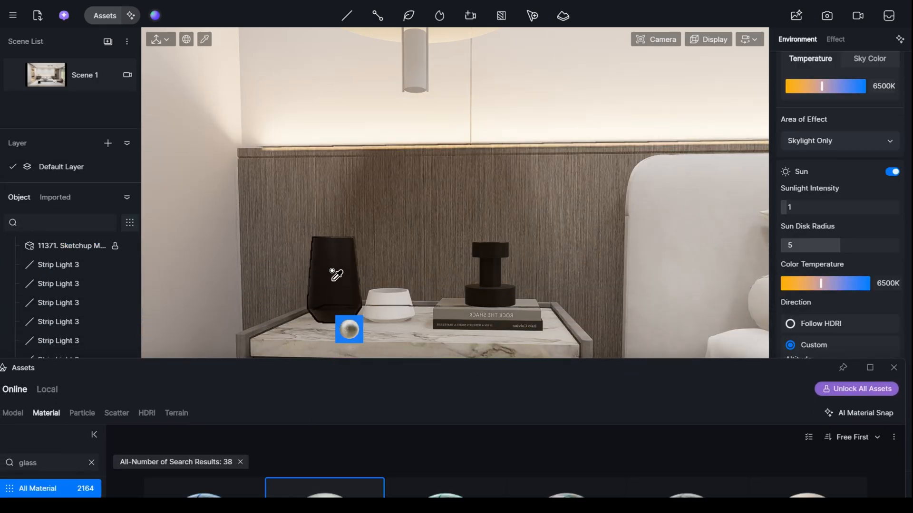
pyautogui.click(335, 274)
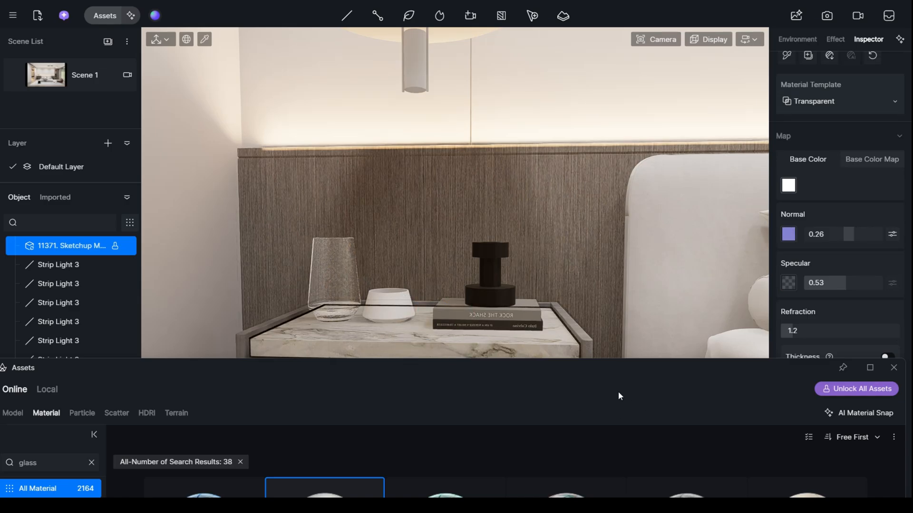
pyautogui.click(893, 370)
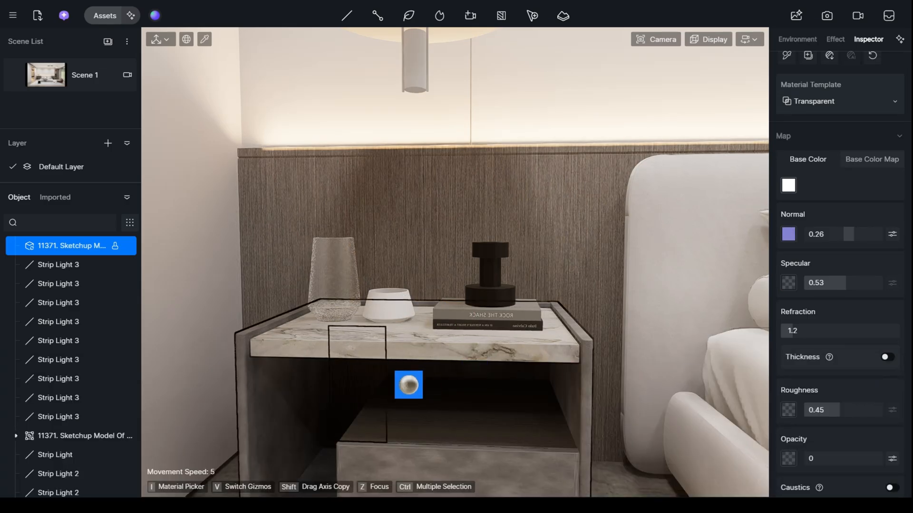
# - Sample the black cylindrical vase on the round side table and lower its specular value to 0.19
pyautogui.moveTo(391, 362); pyautogui.dragTo(532, 361, button='right')
pyautogui.scroll(-5, 532, 362)
pyautogui.scroll(5, 665, 258)
pyautogui.moveTo(666, 257); pyautogui.dragTo(721, 252, button='right')
pyautogui.scroll(6, 661, 245)
pyautogui.moveTo(527, 366); pyautogui.dragTo(388, 359, button='right')
pyautogui.press('i')
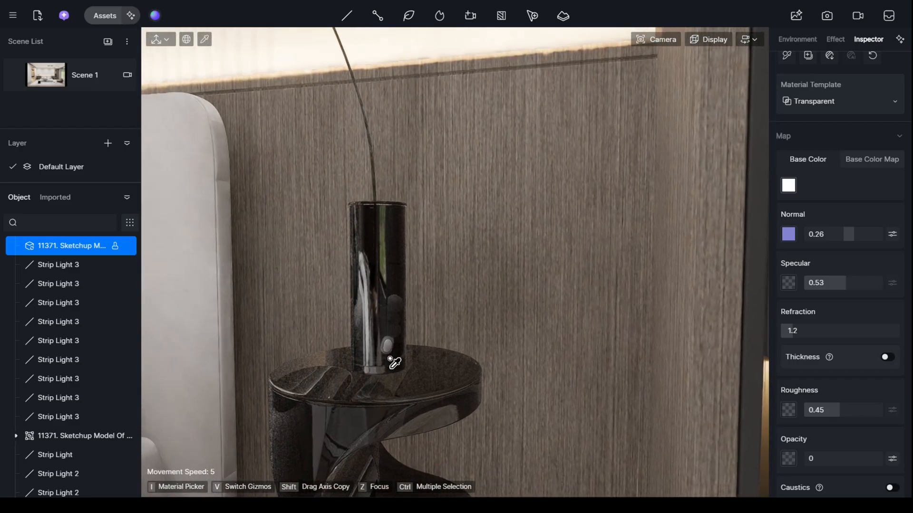
pyautogui.click(391, 236)
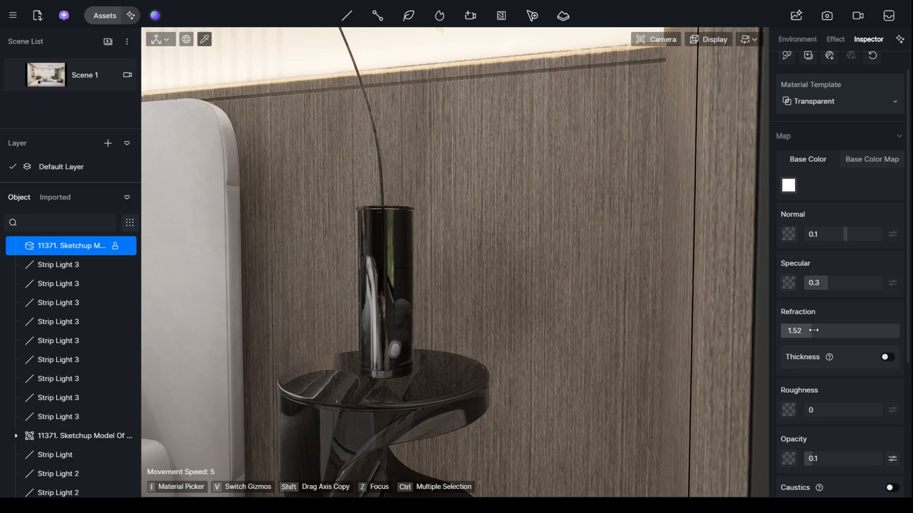
pyautogui.moveTo(814, 291); pyautogui.dragTo(817, 288)
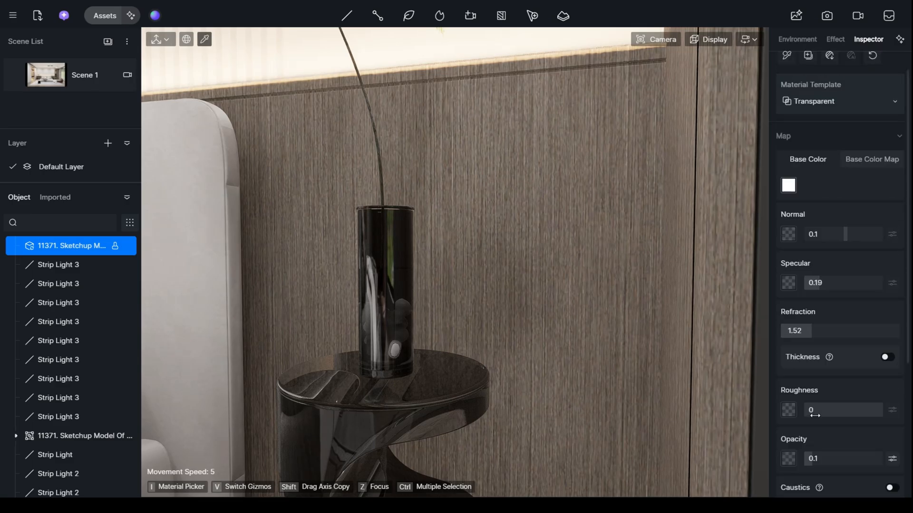
# - Sample the dark glass material of the side table beside the bed
pyautogui.moveTo(285, 326); pyautogui.dragTo(430, 391, button='middle')
pyautogui.scroll(-6, 445, 388)
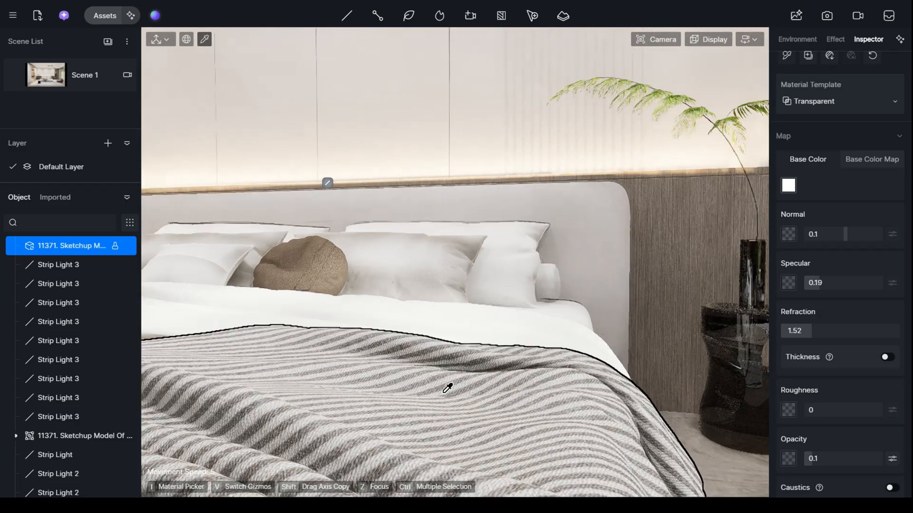
pyautogui.moveTo(598, 387); pyautogui.dragTo(566, 363, button='middle')
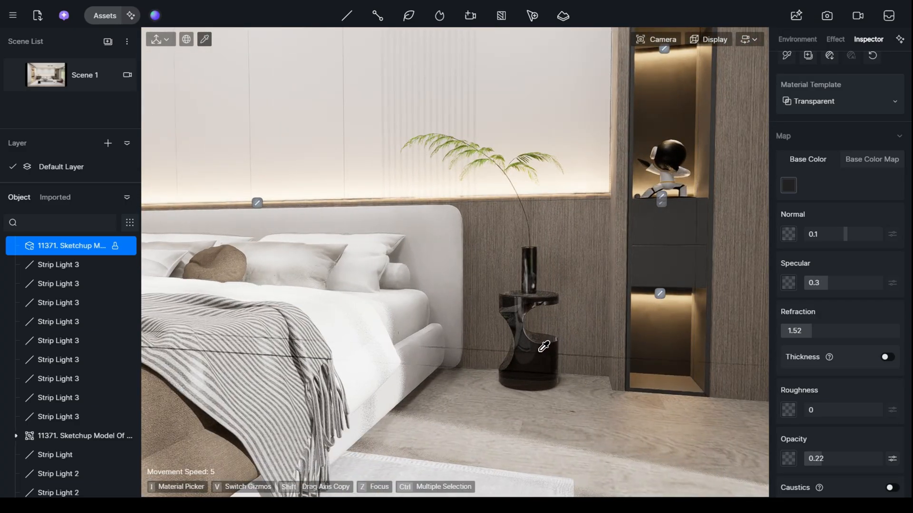
# - Sample the nightstand's marble top and adjust its metallic value
pyautogui.press('a')
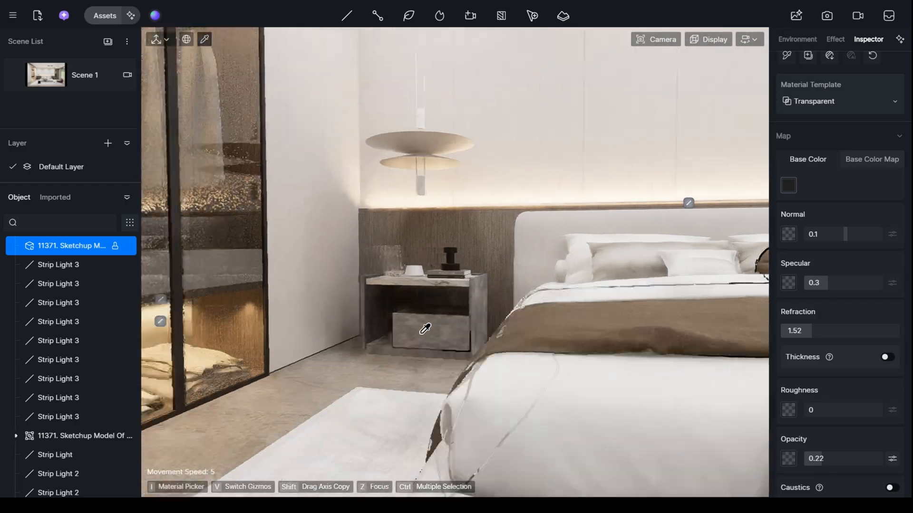
pyautogui.moveTo(421, 333); pyautogui.dragTo(380, 352, button='right')
pyautogui.press('w')
pyautogui.press('e')
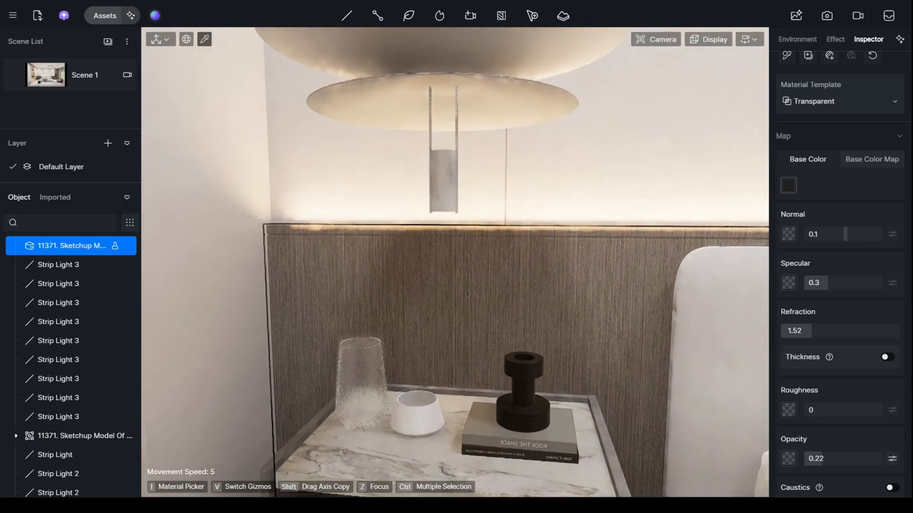
pyautogui.moveTo(470, 281); pyautogui.dragTo(465, 316, button='right')
pyautogui.click(452, 375)
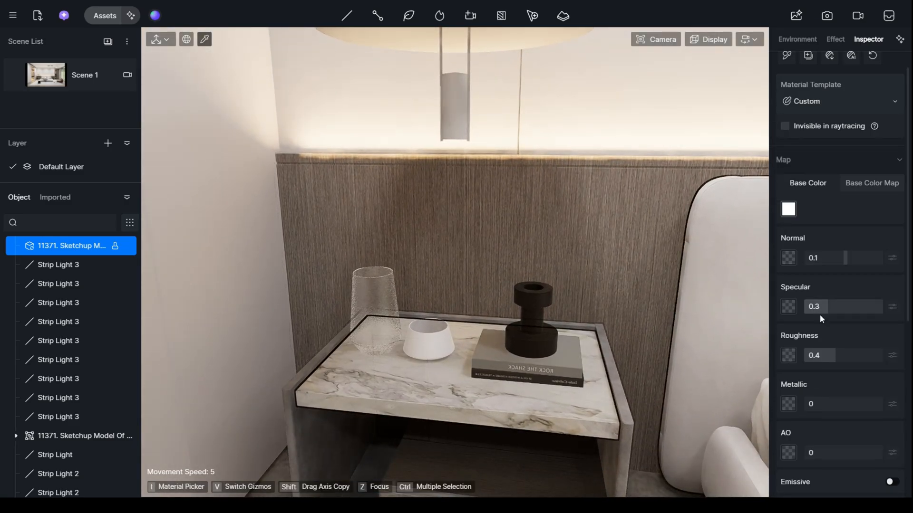
pyautogui.moveTo(832, 402)
pyautogui.mouseDown()
pyautogui.moveTo(850, 399)
pyautogui.moveTo(814, 403)
pyautogui.mouseUp()
# - Sample the wood wall panel behind the bed and give it a roughness of 0.51
pyautogui.scroll(-5, 443, 221)
pyautogui.moveTo(438, 237); pyautogui.dragTo(451, 218, button='right')
pyautogui.scroll(8, 443, 220)
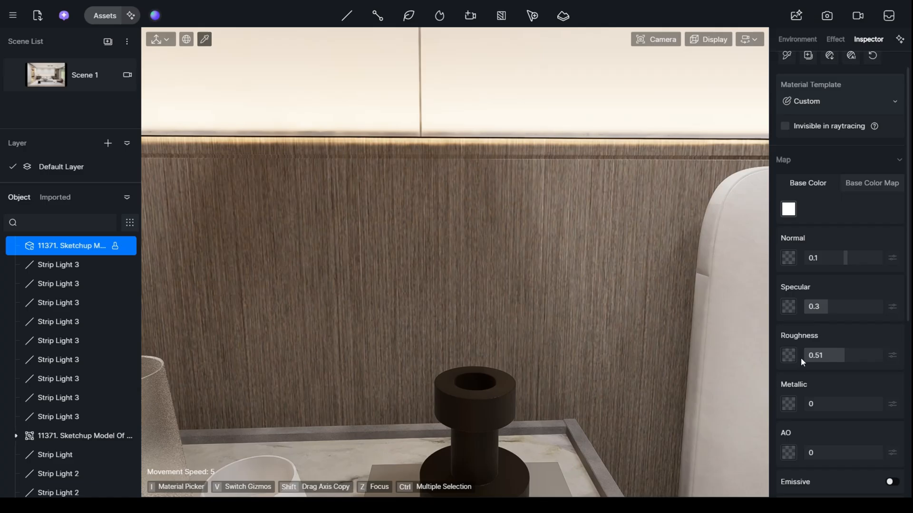
pyautogui.scroll(-2, 801, 358)
pyautogui.scroll(-8, 495, 351)
pyautogui.moveTo(485, 347); pyautogui.dragTo(552, 347, button='right')
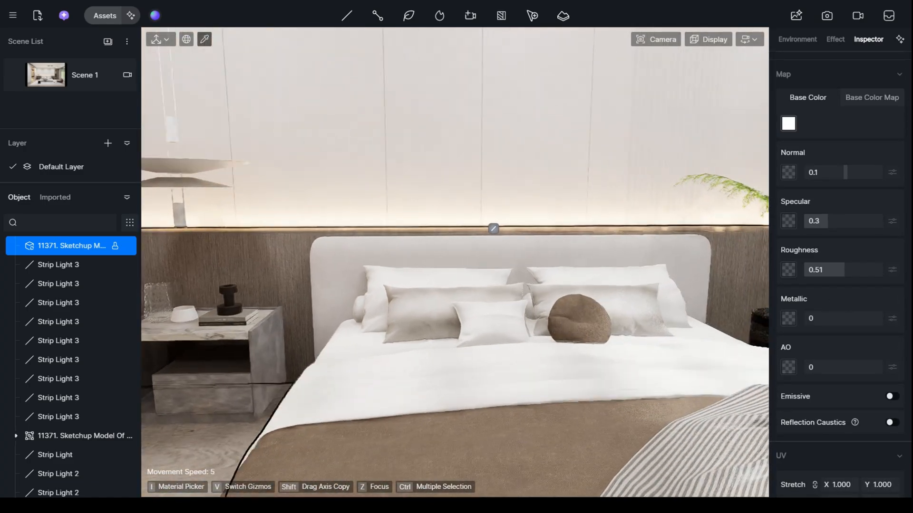
# - Sample the brown leather lounge chair, lower its specular value to 0.16, and return to the Scene 1 view
pyautogui.scroll(-8, 485, 347)
pyautogui.moveTo(486, 347); pyautogui.dragTo(548, 317, button='right')
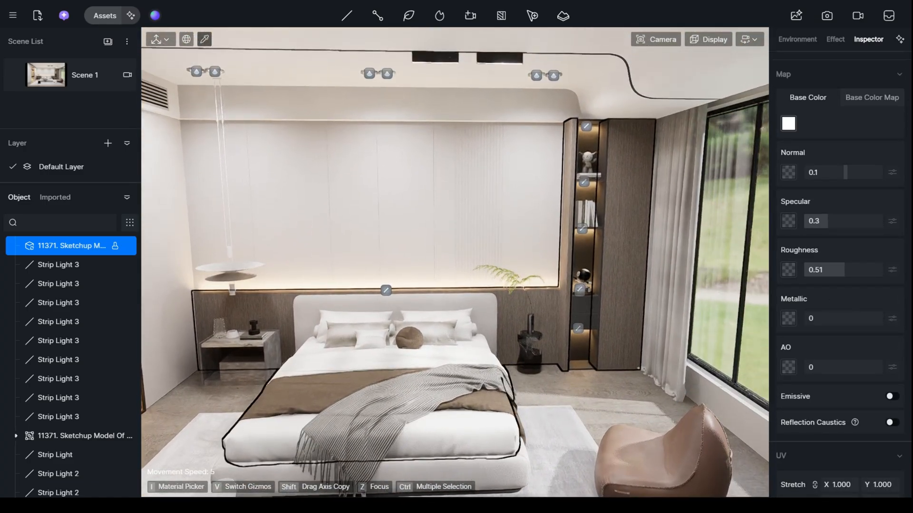
pyautogui.scroll(5, 717, 381)
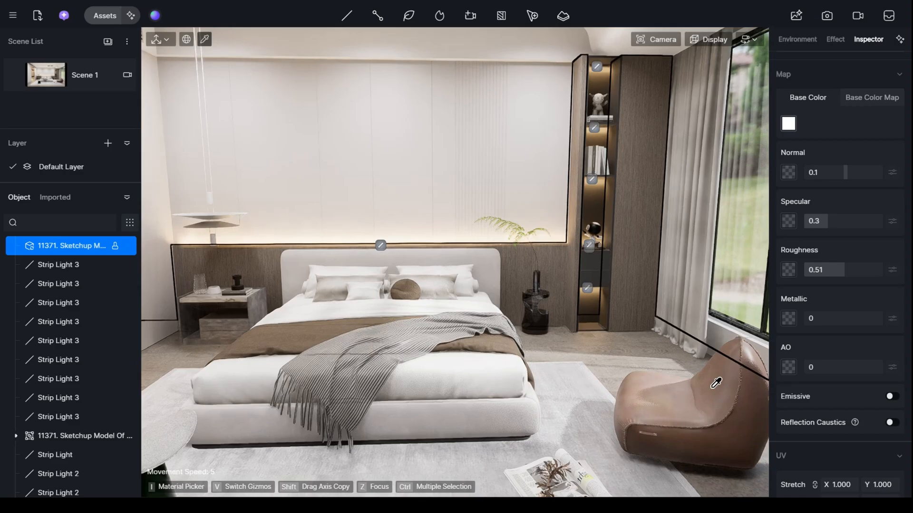
pyautogui.click(762, 353)
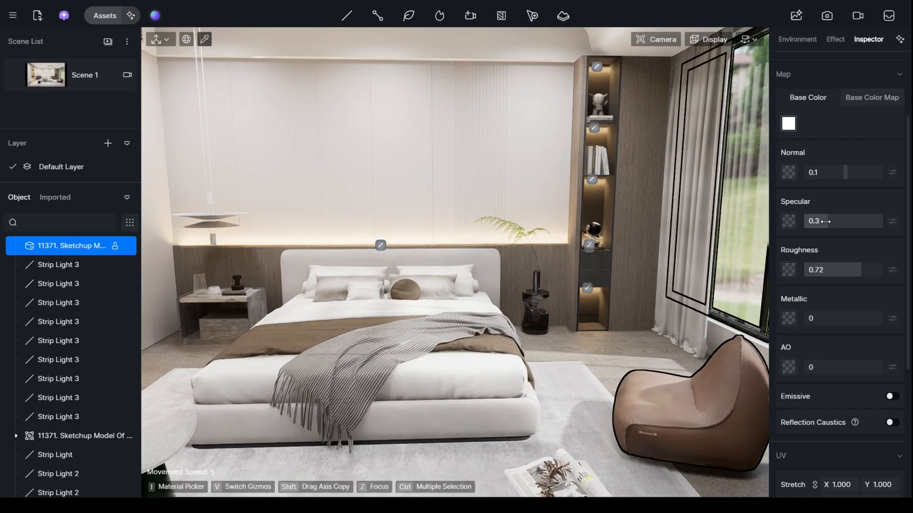
pyautogui.scroll(-5, 620, 338)
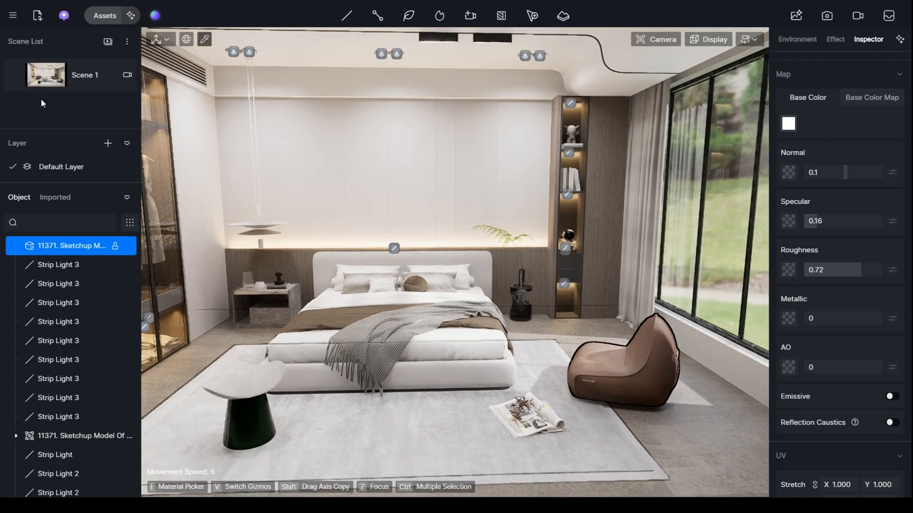
pyautogui.click(52, 77)
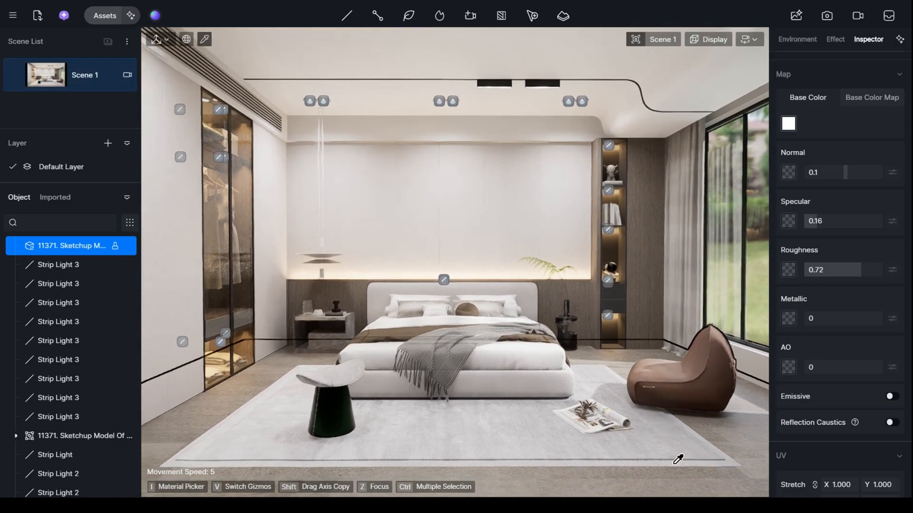
# - Give the floor material a roughness of 0.2 and a metallic value of 0.09, then restore the Scene 1 view
pyautogui.moveTo(588, 465); pyautogui.dragTo(541, 448, button='right')
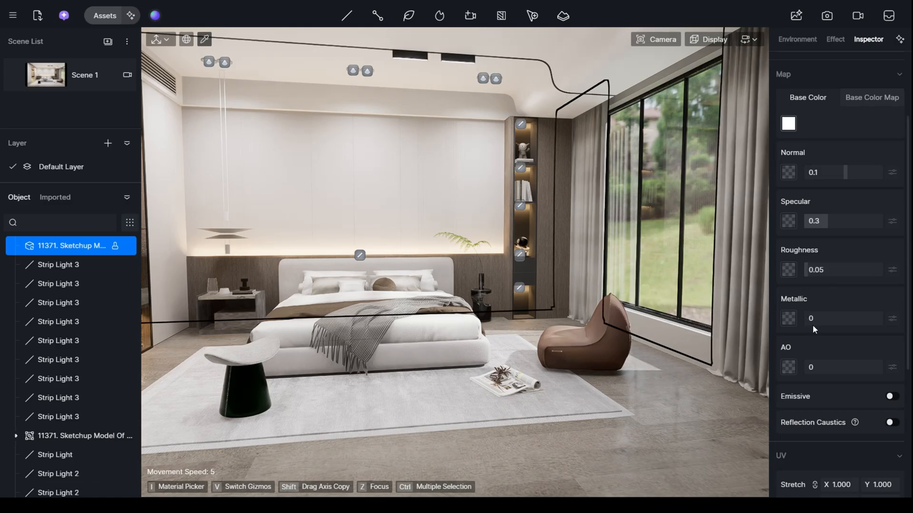
pyautogui.moveTo(822, 319); pyautogui.dragTo(837, 319)
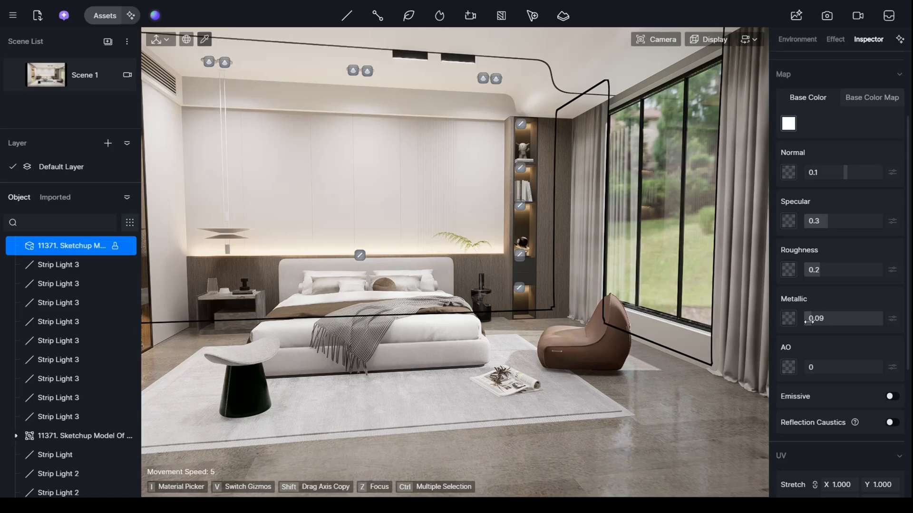
pyautogui.click(52, 84)
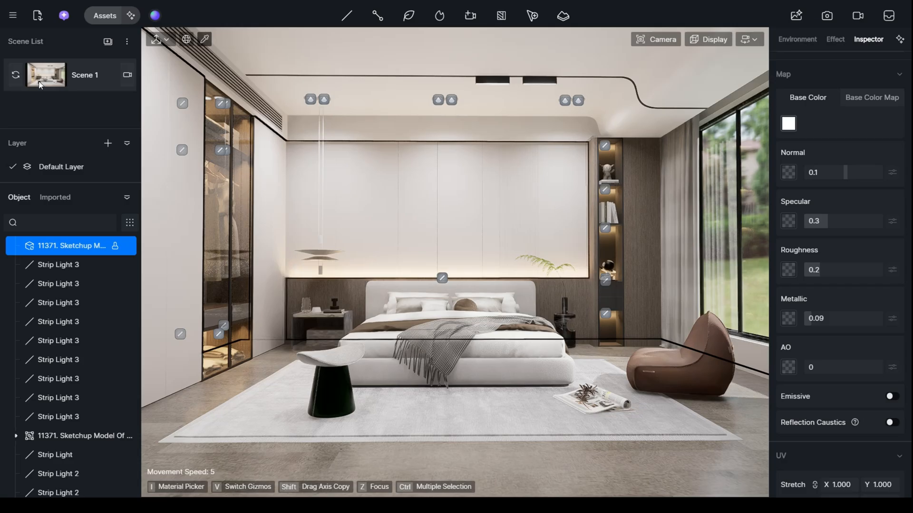
pyautogui.click(41, 84)
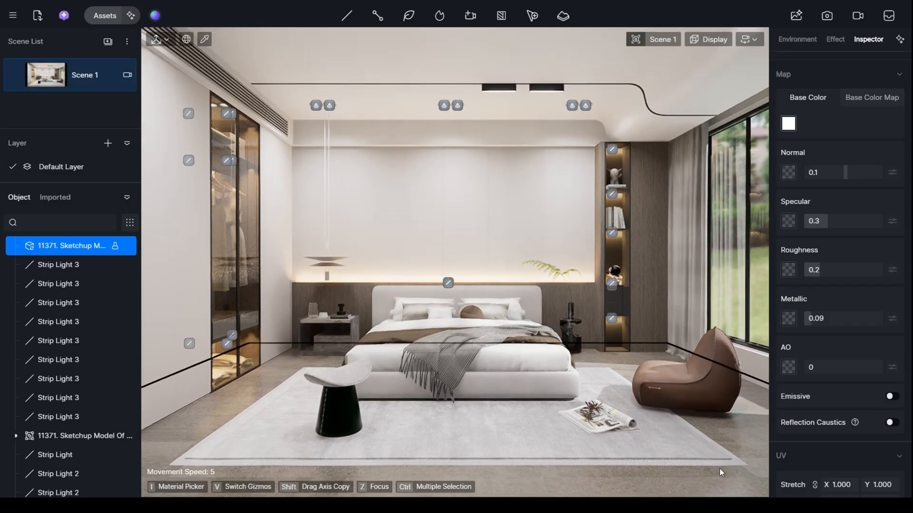
# - Sample the floor material again and refine it to roughness 0.16 and metallic 0.31
pyautogui.click(752, 445)
pyautogui.click(752, 444)
pyautogui.click(752, 445)
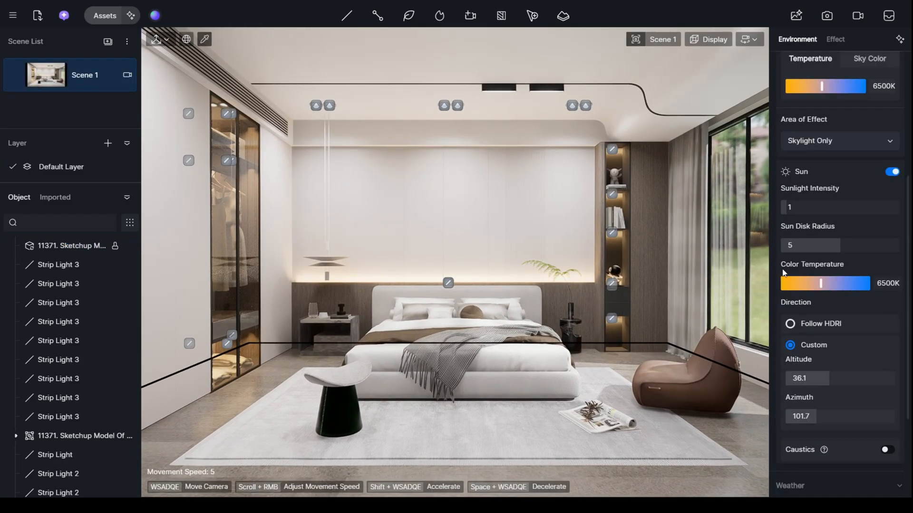
pyautogui.click(758, 370)
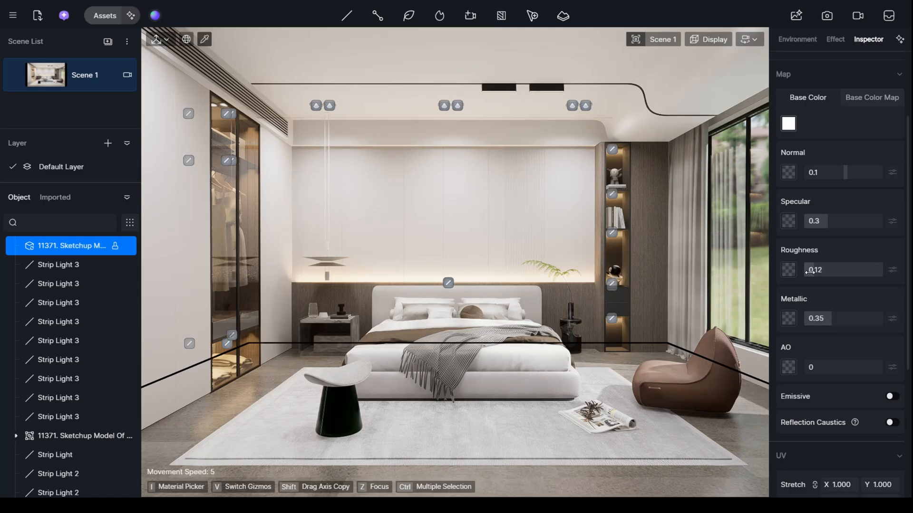
pyautogui.moveTo(810, 271); pyautogui.dragTo(812, 272)
pyautogui.moveTo(831, 320); pyautogui.dragTo(828, 320)
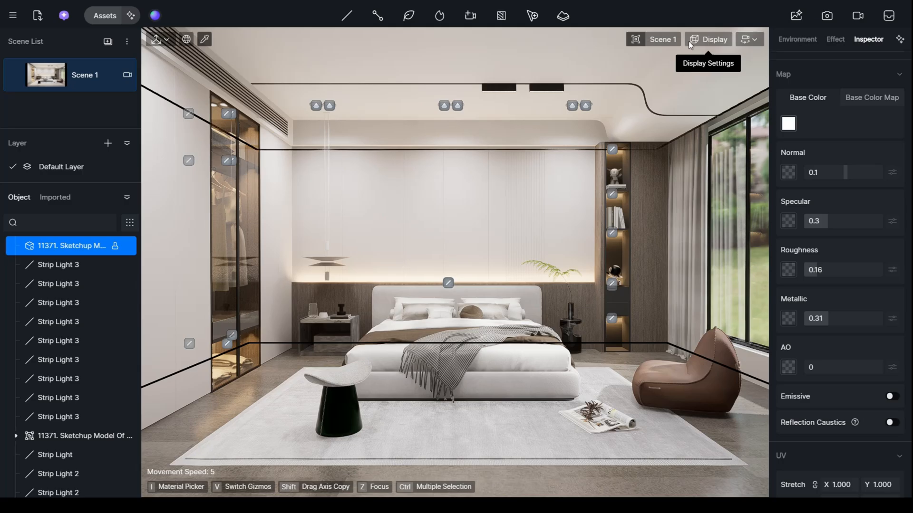
# - Save the project and start accumulating the real-time preview of Scene 1
pyautogui.click(445, 258)
pyautogui.hotkey('ctrl', 's')
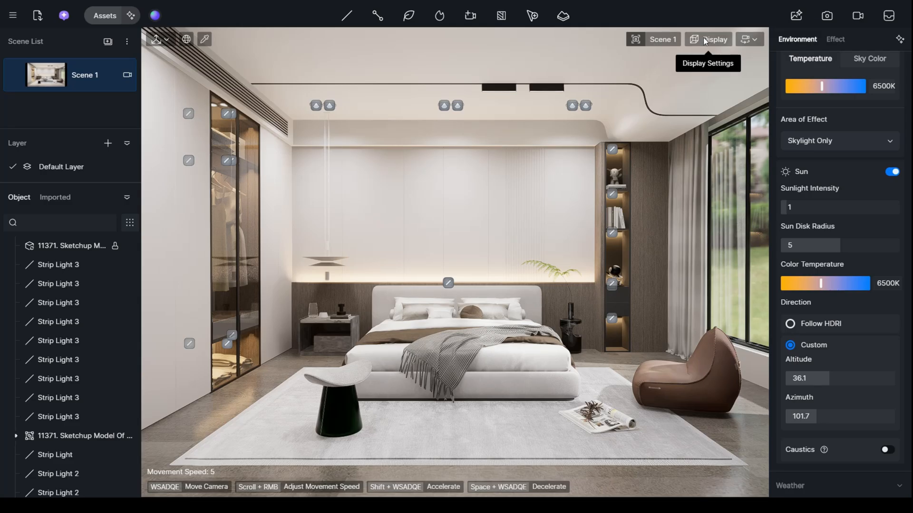
pyautogui.click(704, 38)
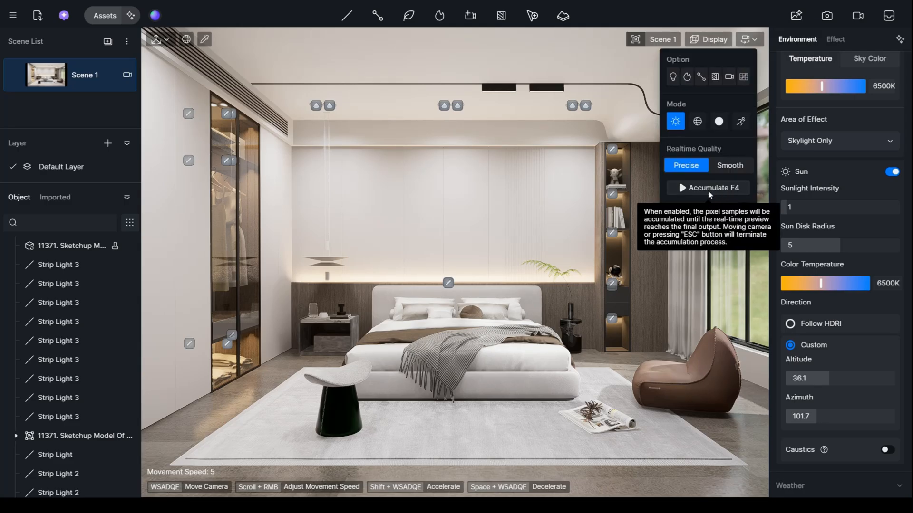
pyautogui.click(709, 189)
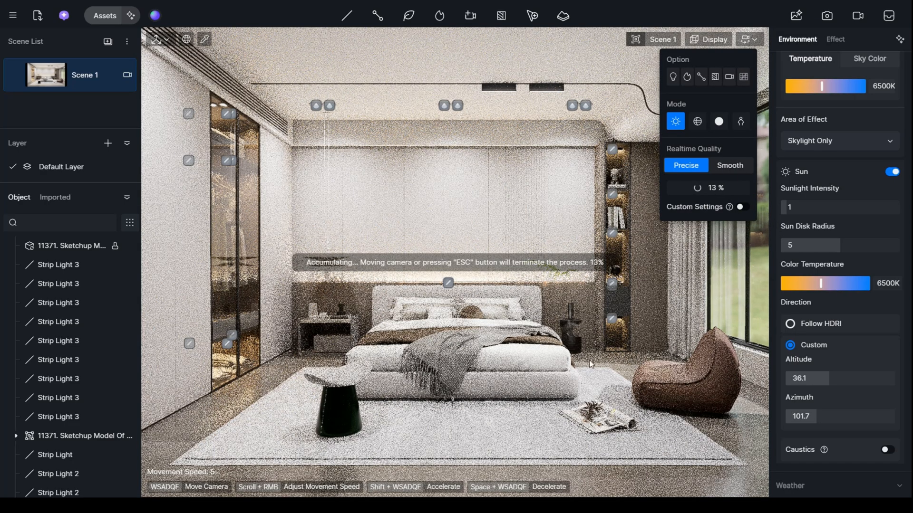
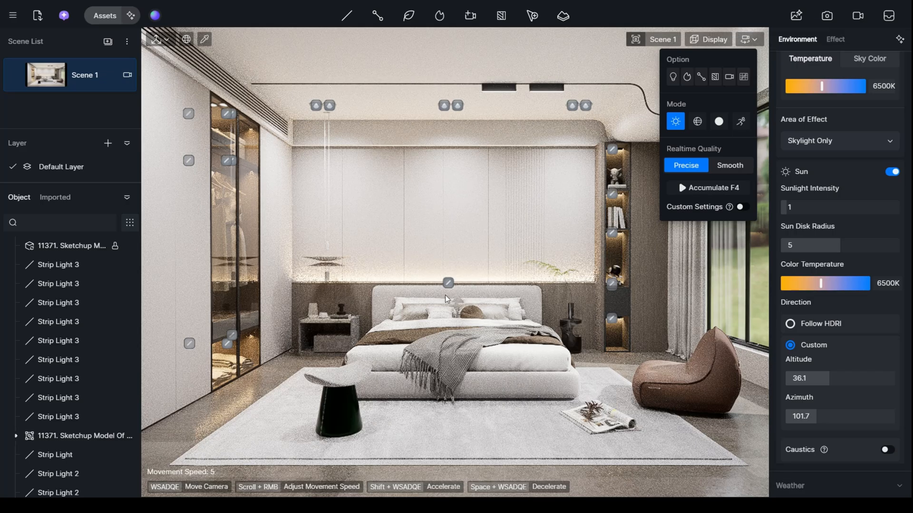
# - Select the strip light above the headboard and tilt it to a Y rotation of 340°
pyautogui.scroll(4, 443, 296)
pyautogui.scroll(5, 475, 298)
pyautogui.moveTo(479, 298); pyautogui.dragTo(404, 291, button='right')
pyautogui.moveTo(404, 291); pyautogui.dragTo(190, 295, button='middle')
pyautogui.scroll(-4, 463, 280)
pyautogui.moveTo(463, 280); pyautogui.dragTo(492, 278, button='middle')
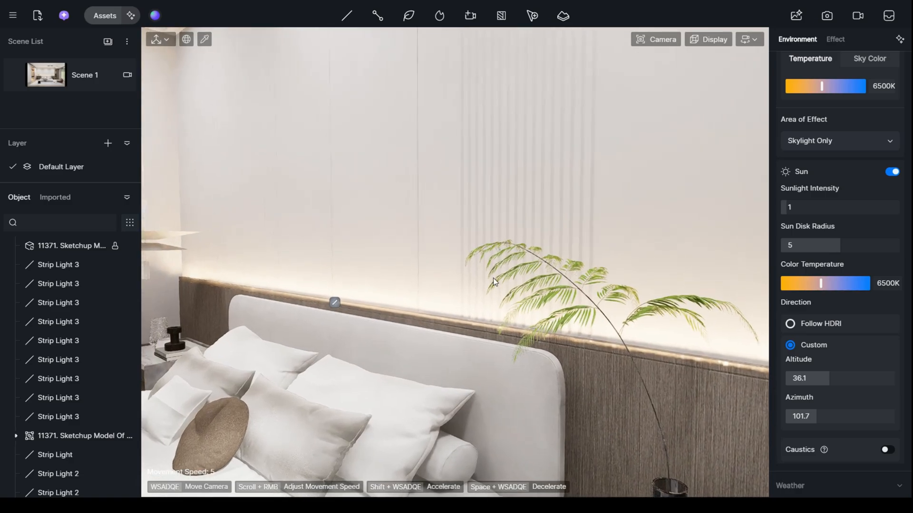
pyautogui.scroll(4, 492, 277)
pyautogui.moveTo(492, 277); pyautogui.dragTo(476, 300, button='right')
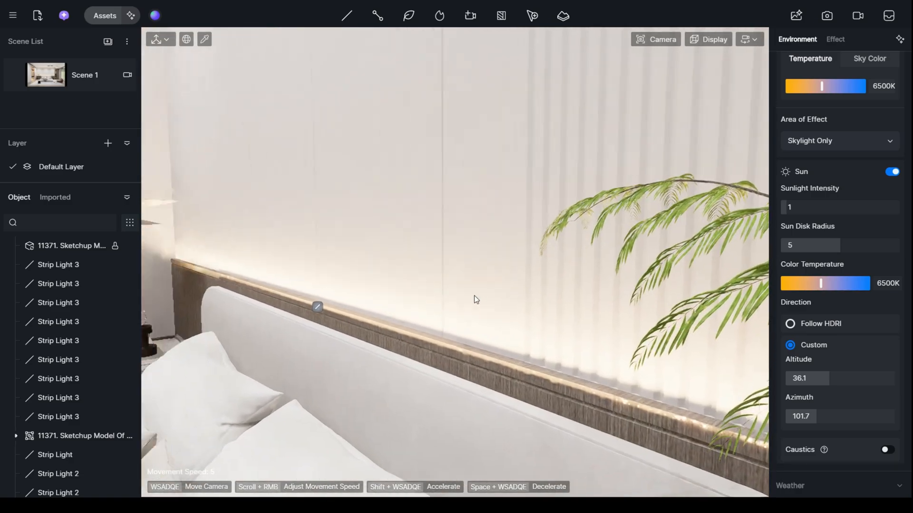
pyautogui.scroll(-2, 476, 300)
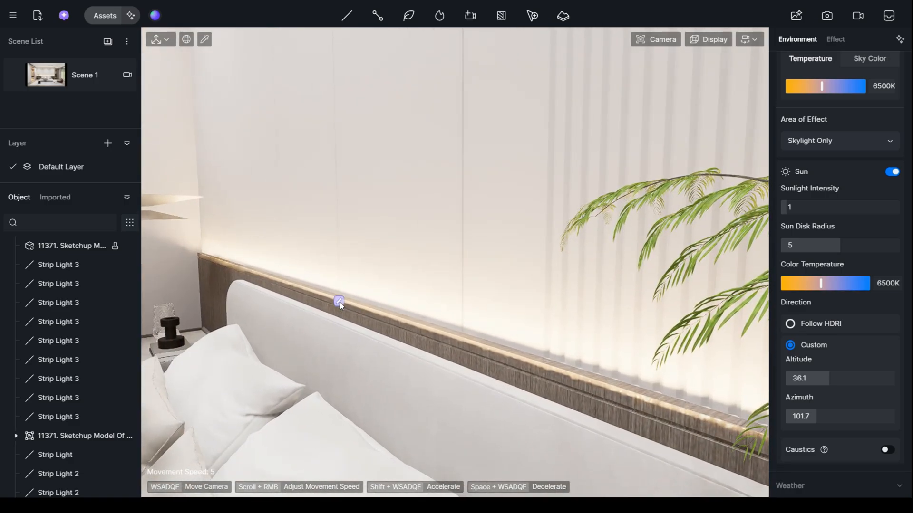
pyautogui.click(338, 301)
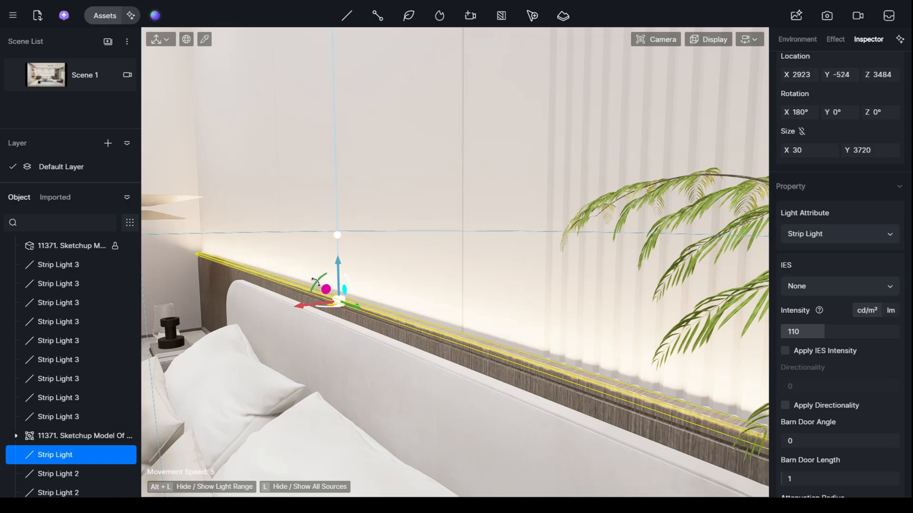
pyautogui.moveTo(315, 281); pyautogui.dragTo(305, 298)
pyautogui.press('v')
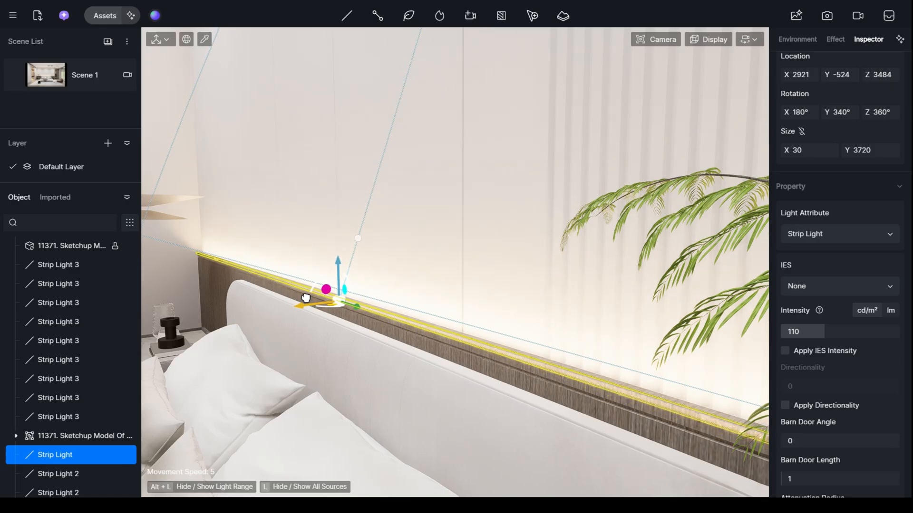
# - Raise the headboard strip light's intensity to 150.5, restore the Scene 1 view and deselect the light
pyautogui.moveTo(819, 331); pyautogui.dragTo(838, 328)
pyautogui.click(85, 83)
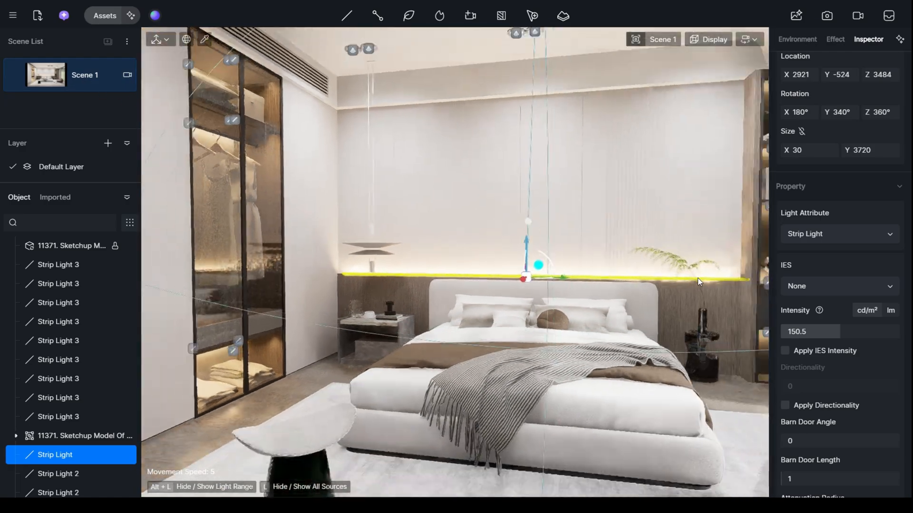
pyautogui.click(697, 278)
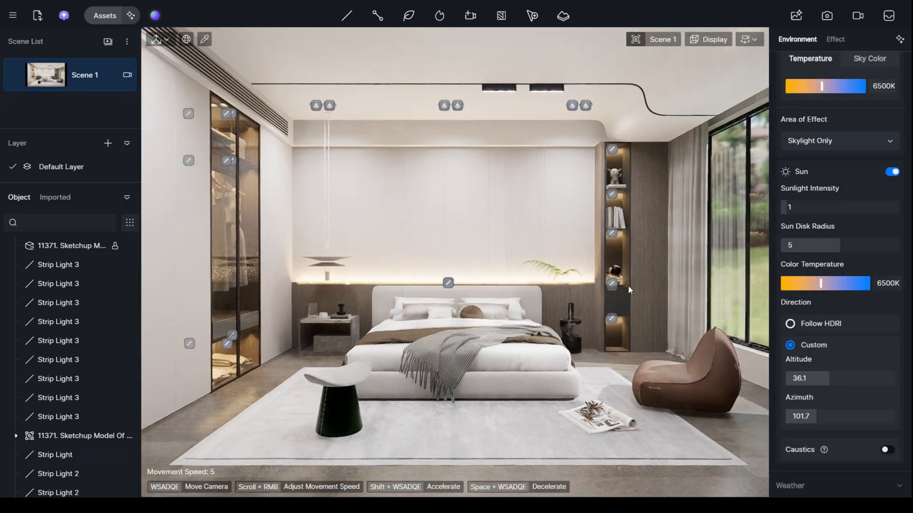
# - Reselect the headboard strip light, lengthen it to 3894 along Y, enter a new intensity and deselect it
pyautogui.click(445, 278)
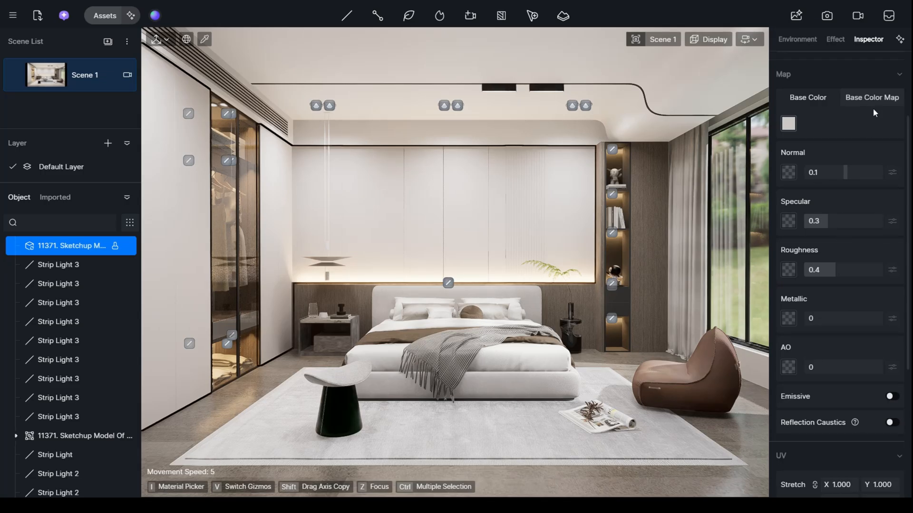
pyautogui.scroll(3, 874, 111)
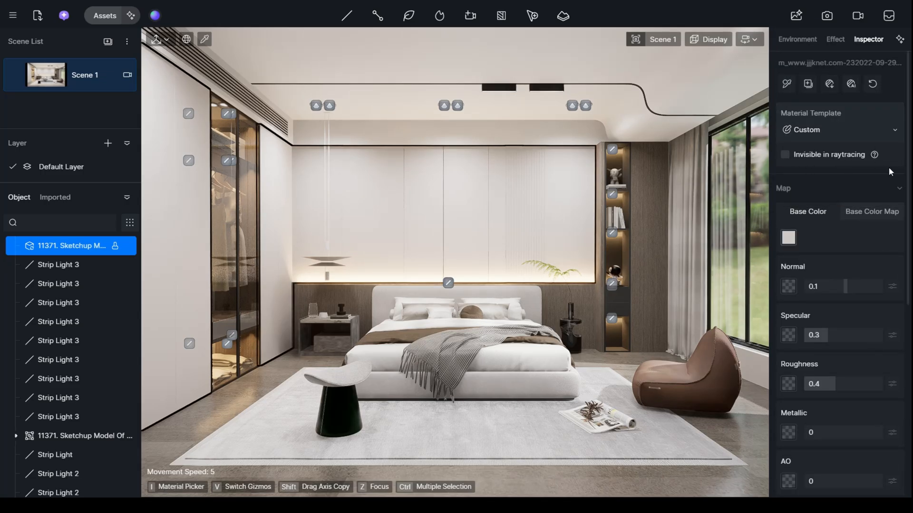
pyautogui.click(448, 283)
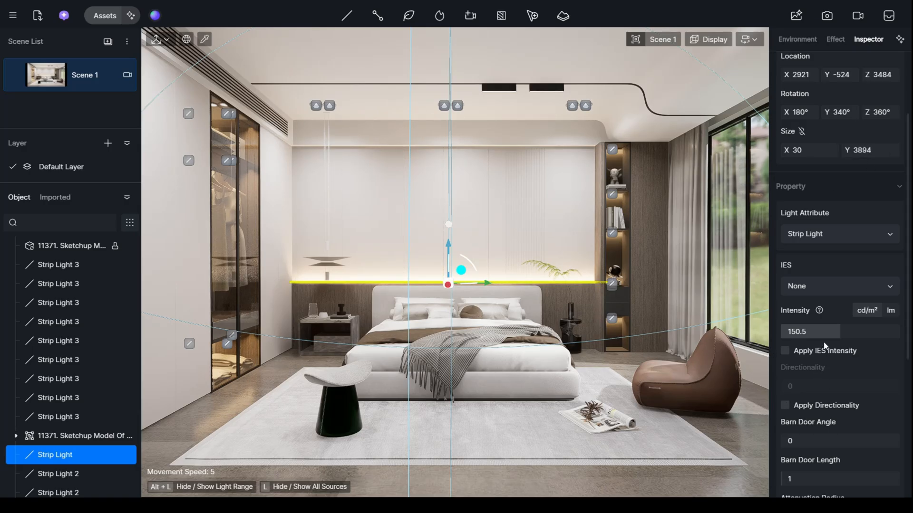
pyautogui.moveTo(825, 331); pyautogui.dragTo(837, 333)
pyautogui.click(847, 333)
pyautogui.write('180')
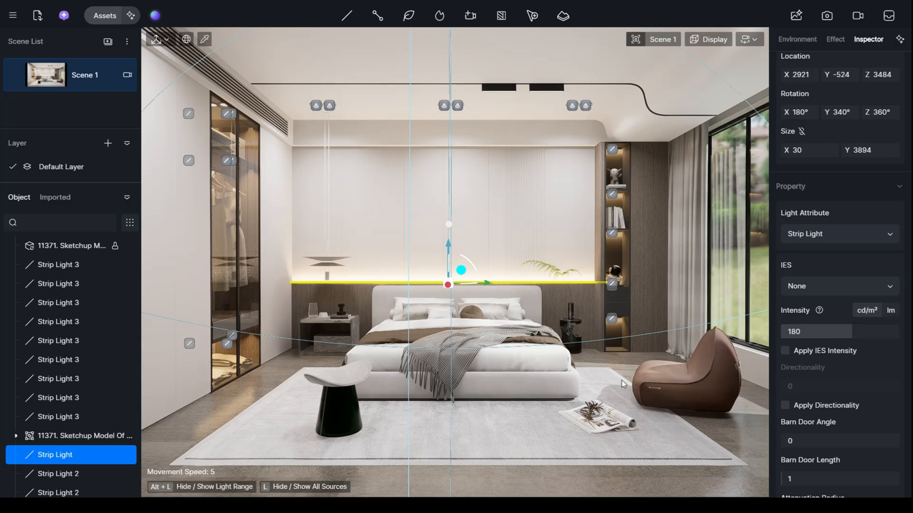
pyautogui.press('Return')
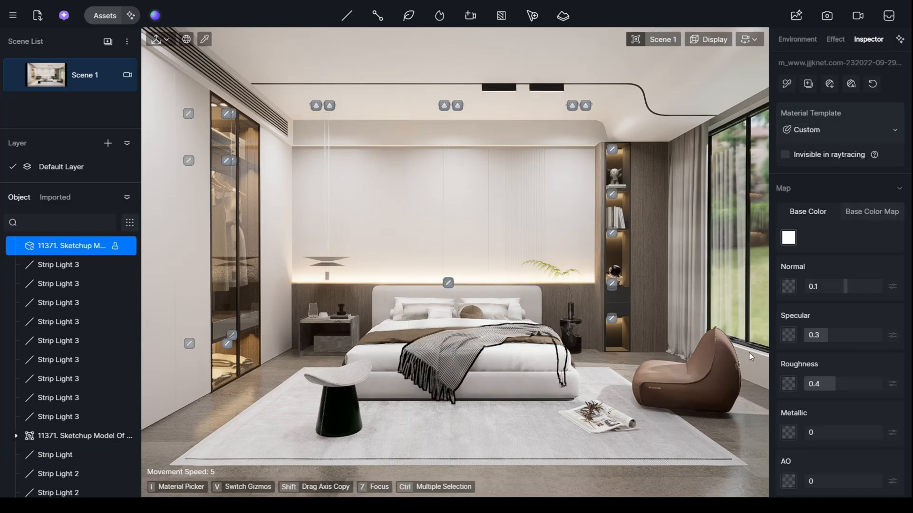
pyautogui.click(748, 352)
pyautogui.click(750, 285)
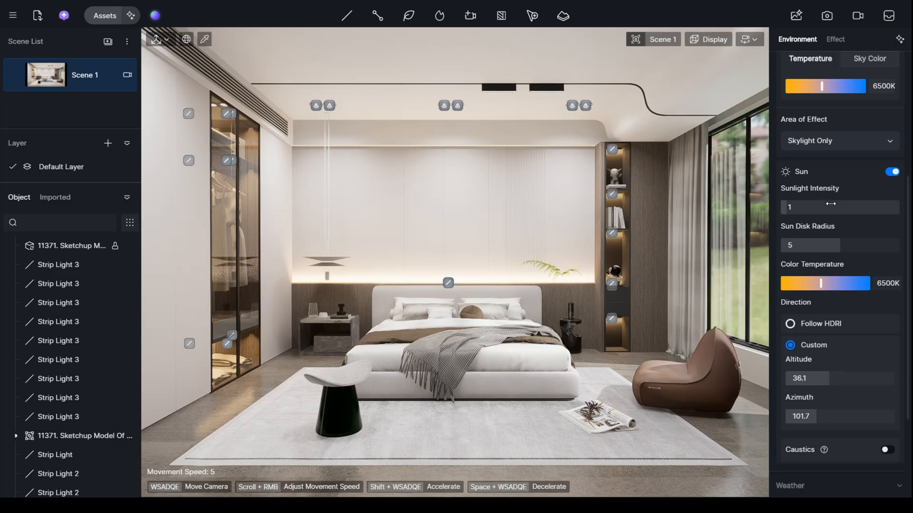
# - Set the sunlight intensity to 10.5 and the sun disk radius to 9.1
pyautogui.scroll(3, 818, 233)
pyautogui.scroll(-1, 832, 304)
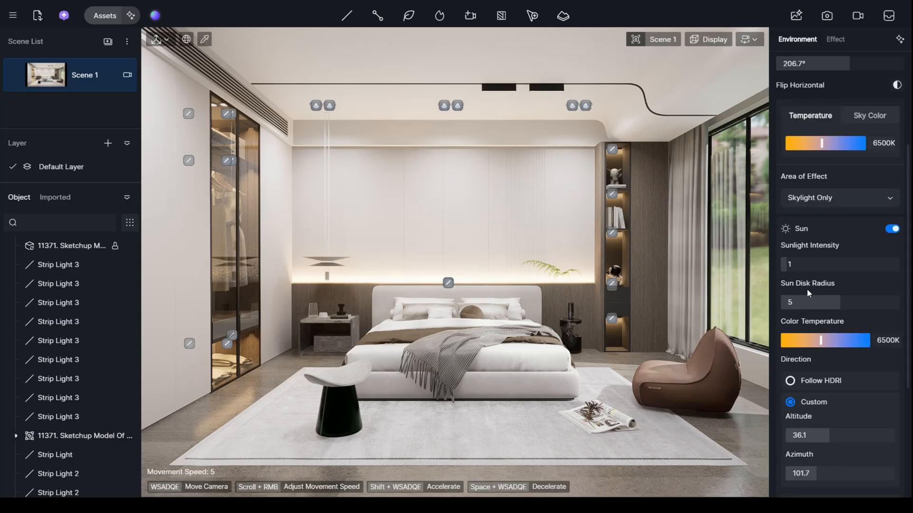
pyautogui.moveTo(808, 264); pyautogui.dragTo(853, 267)
pyautogui.moveTo(851, 303); pyautogui.dragTo(886, 304)
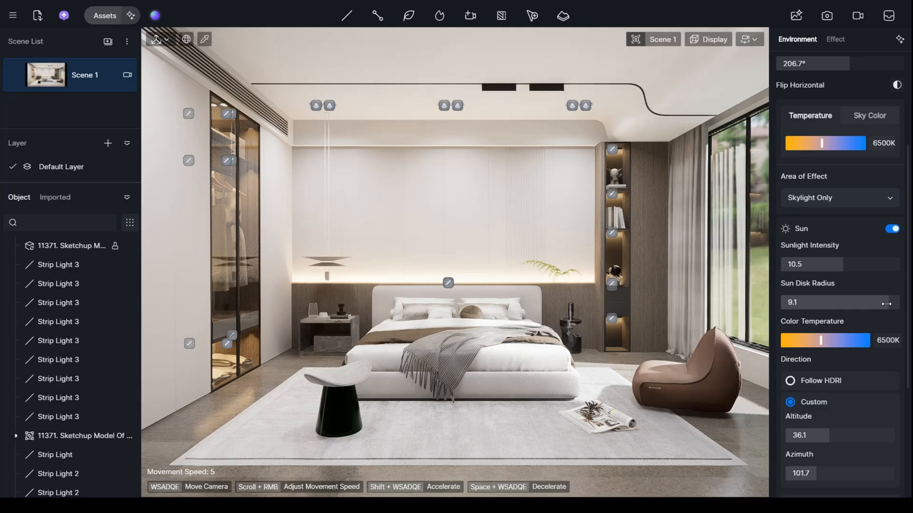
# - Set the sun's altitude to 35.6 and azimuth to 109.5, and save the project
pyautogui.scroll(-1, 864, 387)
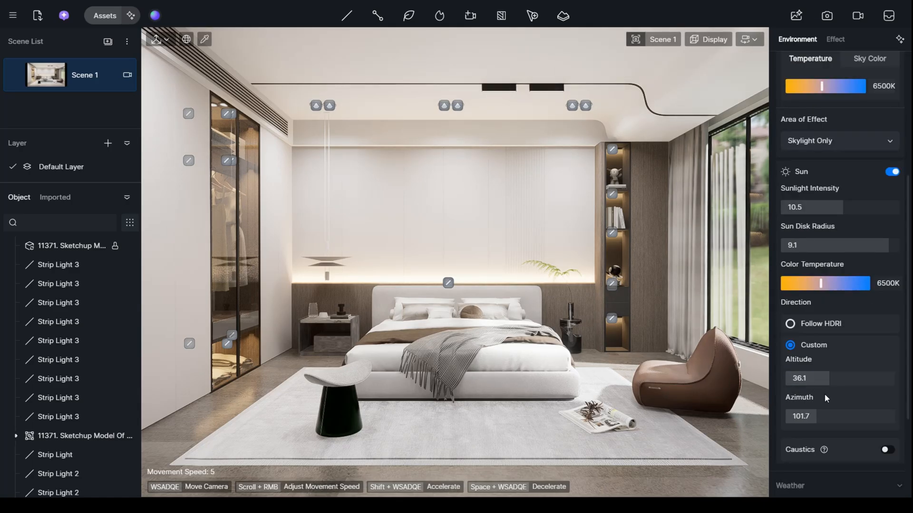
pyautogui.moveTo(826, 378)
pyautogui.mouseDown()
pyautogui.moveTo(836, 377)
pyautogui.moveTo(828, 378)
pyautogui.mouseUp()
pyautogui.moveTo(816, 416); pyautogui.dragTo(818, 417)
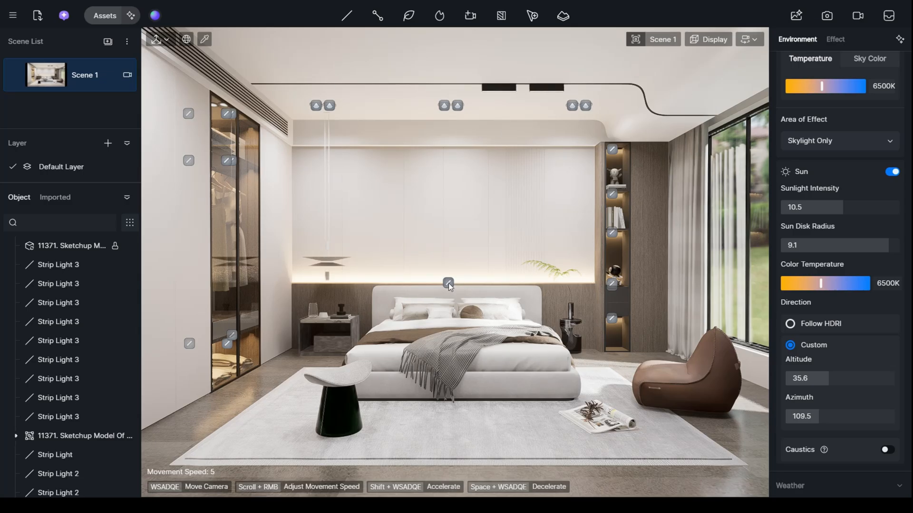
pyautogui.hotkey('ctrl', 's')
# - Try post-processing with exposure -0.02, highlight local exposure 0.2 and contrast 0.08
pyautogui.click(834, 39)
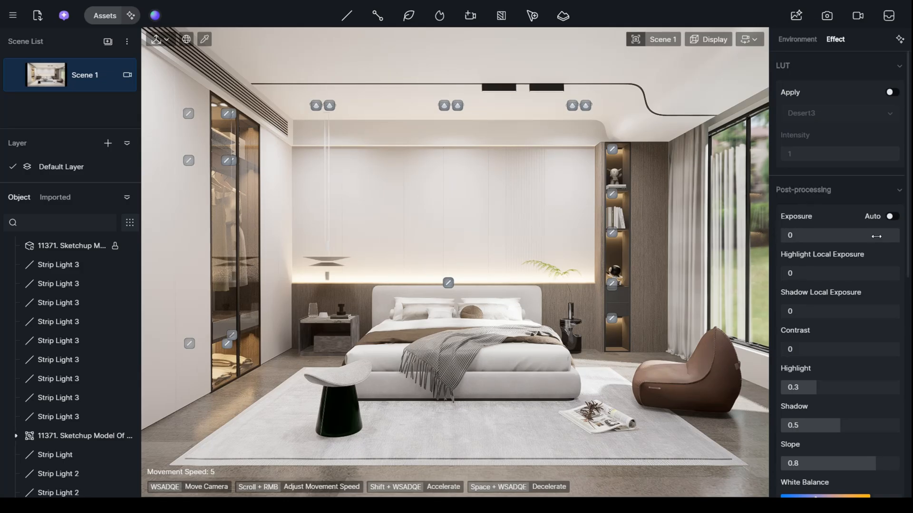
pyautogui.moveTo(815, 235); pyautogui.dragTo(813, 237)
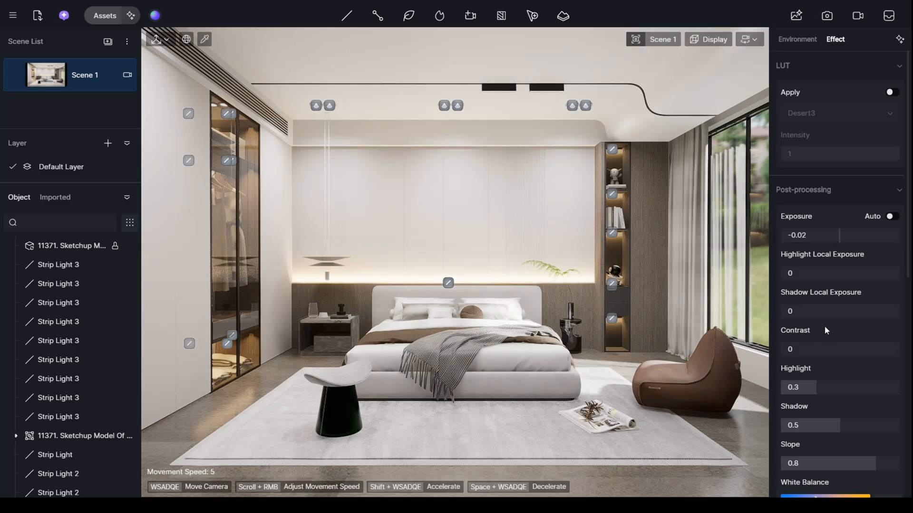
pyautogui.moveTo(814, 274)
pyautogui.mouseDown()
pyautogui.moveTo(847, 274)
pyautogui.moveTo(830, 275)
pyautogui.mouseUp()
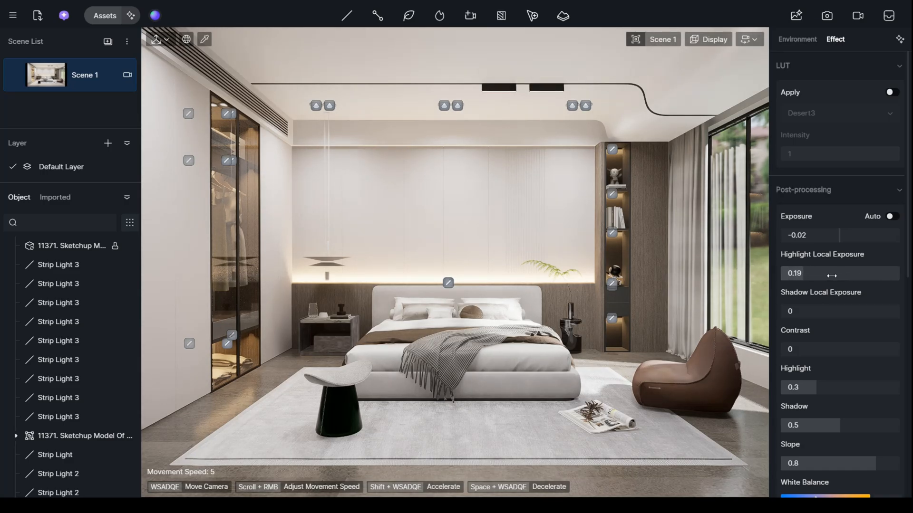
pyautogui.moveTo(818, 311)
pyautogui.mouseDown()
pyautogui.moveTo(831, 311)
pyautogui.moveTo(804, 312)
pyautogui.mouseUp()
pyautogui.moveTo(792, 348); pyautogui.dragTo(796, 350)
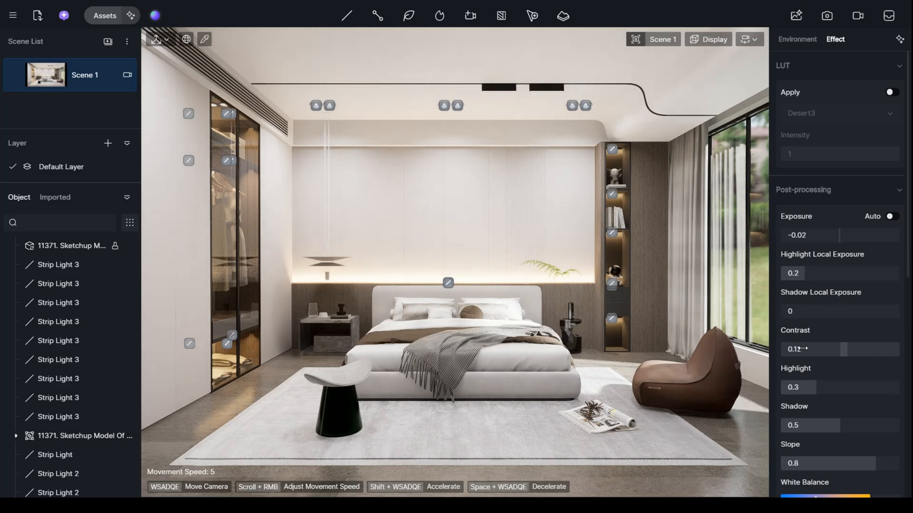
pyautogui.moveTo(799, 349); pyautogui.dragTo(801, 349)
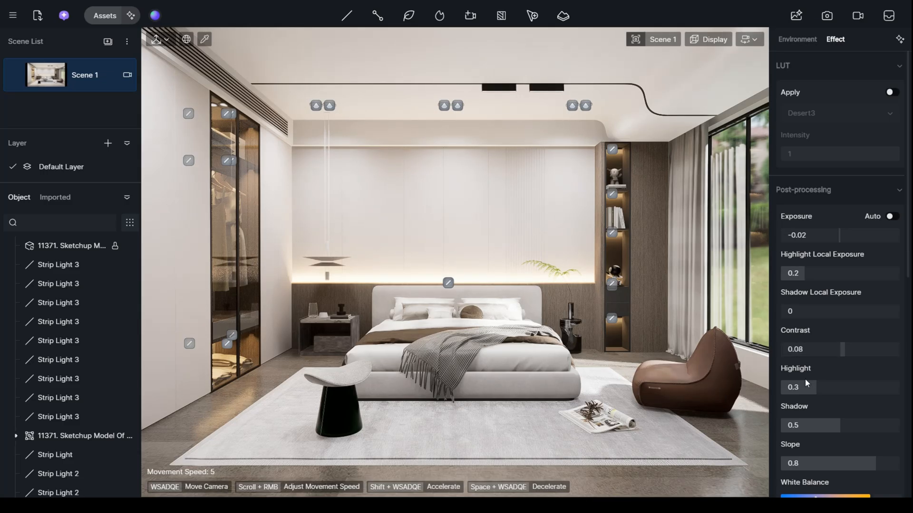
# - Try a post-processing highlight value of 0.27 and a shadow value of 0.35
pyautogui.moveTo(807, 387); pyautogui.dragTo(805, 392)
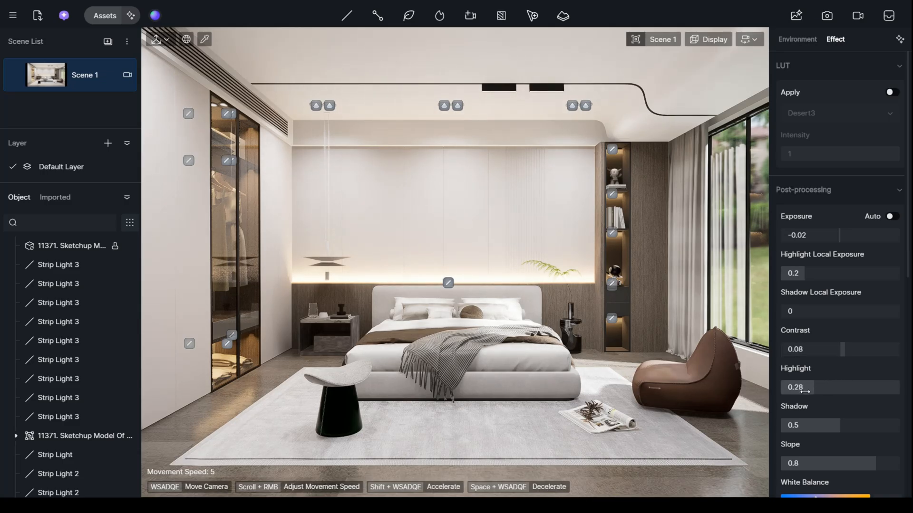
pyautogui.click(826, 427)
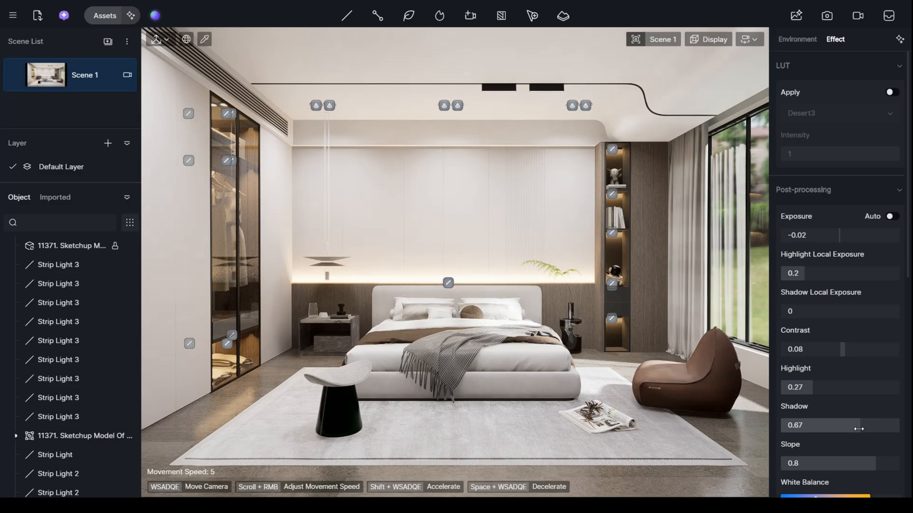
pyautogui.moveTo(825, 437); pyautogui.dragTo(823, 437)
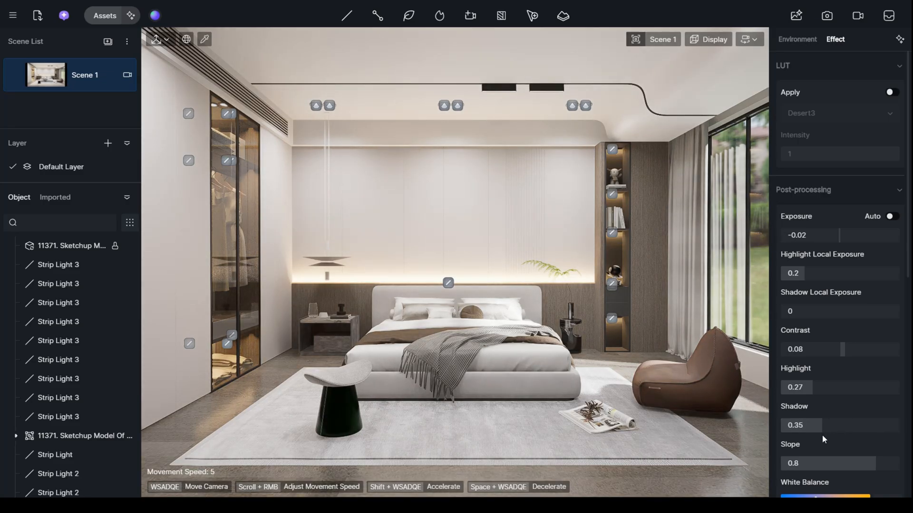
# - Try a white balance of 6329 and a saturation of 0.16, and save the project
pyautogui.scroll(-1, 819, 436)
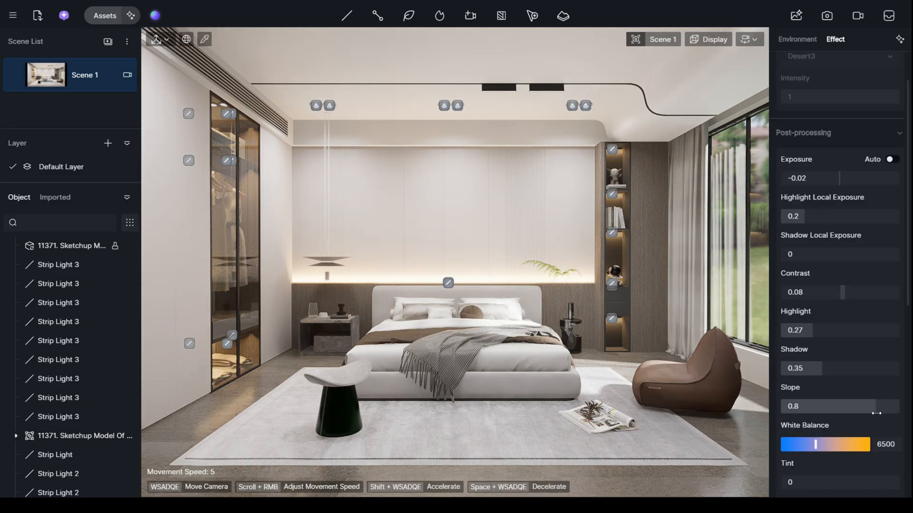
pyautogui.moveTo(815, 445)
pyautogui.mouseDown()
pyautogui.moveTo(824, 445)
pyautogui.moveTo(814, 445)
pyautogui.mouseUp()
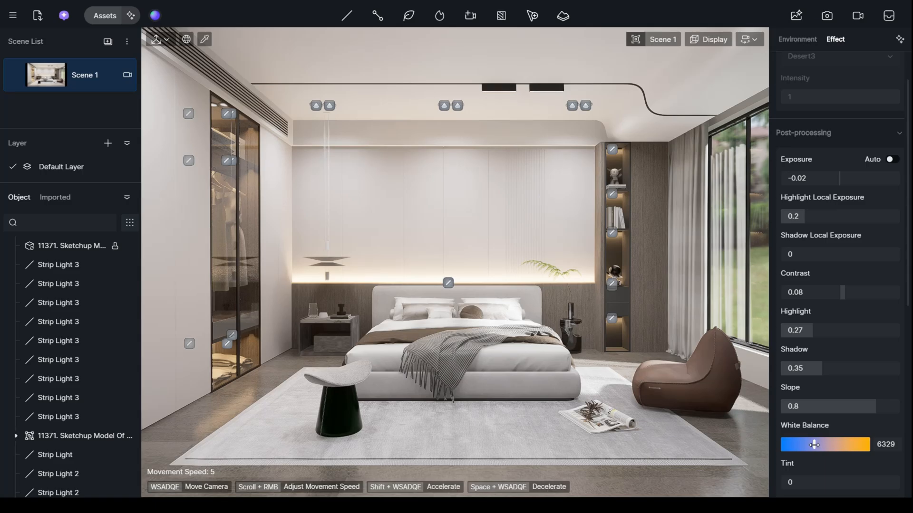
pyautogui.scroll(-8, 814, 444)
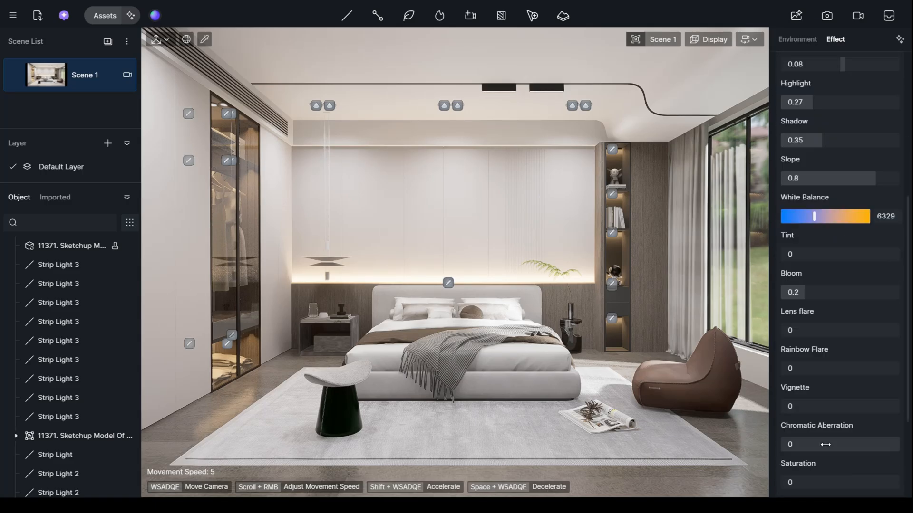
pyautogui.scroll(-1, 796, 426)
pyautogui.moveTo(815, 425); pyautogui.dragTo(819, 425)
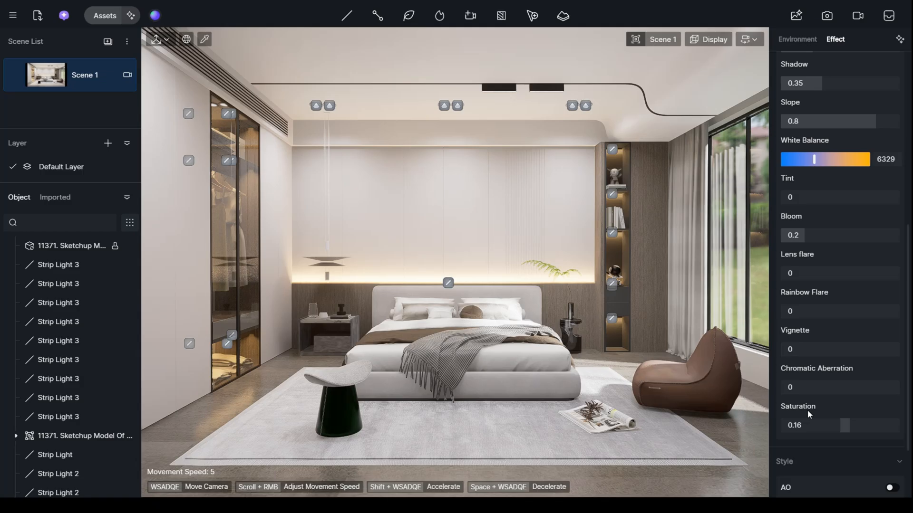
pyautogui.scroll(-2, 808, 409)
pyautogui.scroll(6, 808, 409)
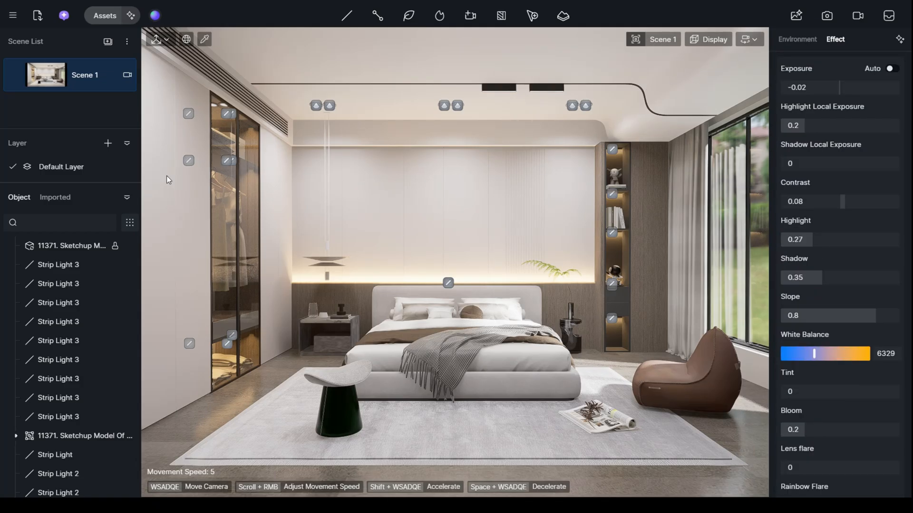
pyautogui.hotkey('ctrl', 's')
# - Place a point light at the lower cylinder of the pendant lamp above the nightstand
pyautogui.moveTo(514, 254); pyautogui.dragTo(525, 281, button='right')
pyautogui.press('w')
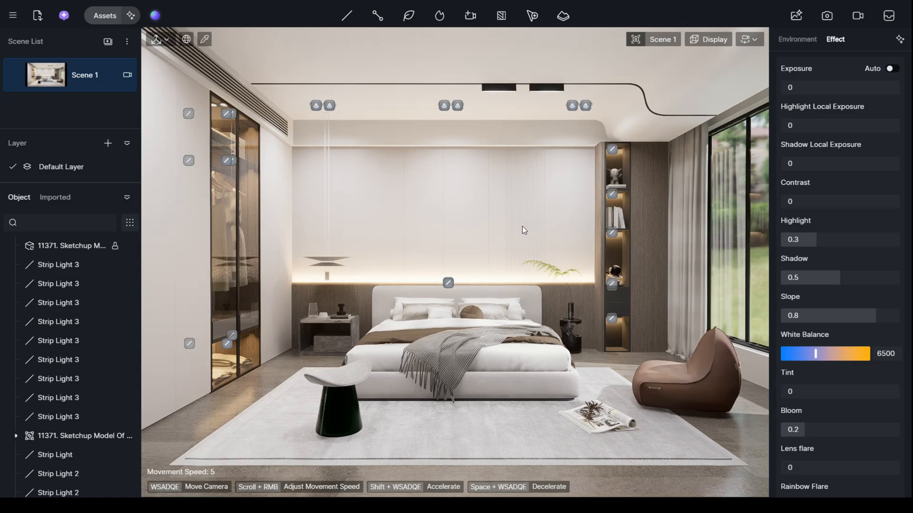
pyautogui.moveTo(451, 214); pyautogui.dragTo(317, 204, button='right')
pyautogui.press('w')
pyautogui.press('w')
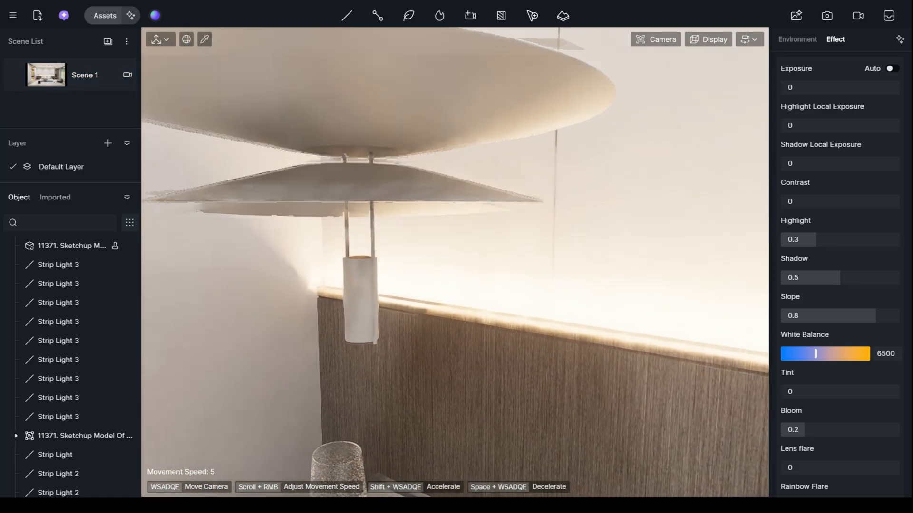
pyautogui.press('e')
pyautogui.press('q')
pyautogui.press('q')
pyautogui.moveTo(380, 318); pyautogui.dragTo(381, 287, button='right')
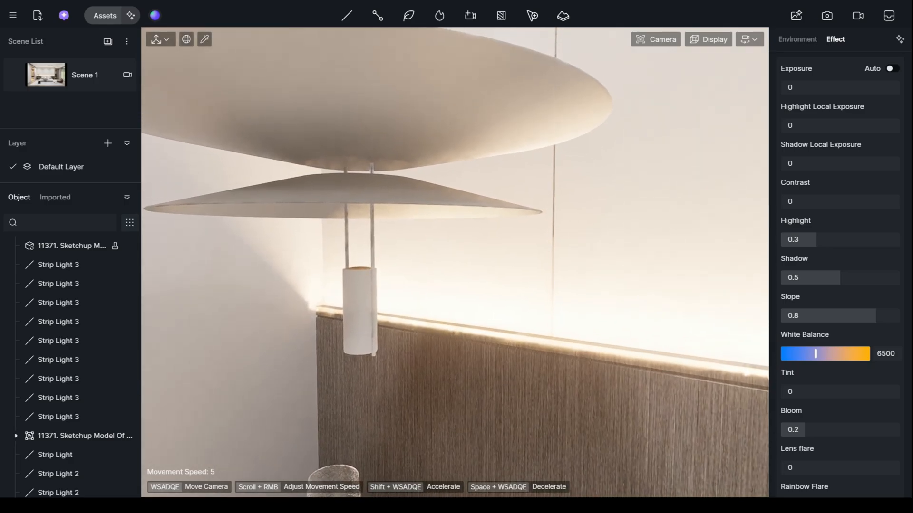
pyautogui.press('s')
pyautogui.click(407, 286)
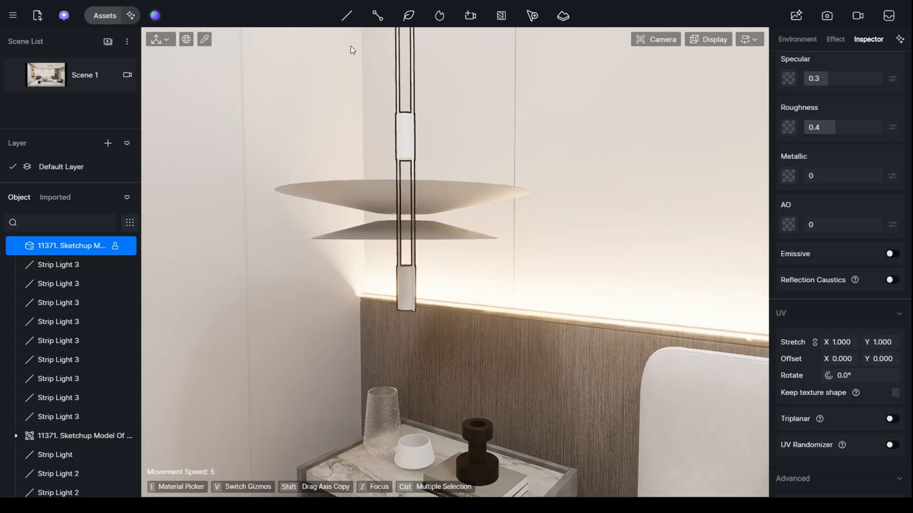
pyautogui.press('Escape')
pyautogui.click(347, 16)
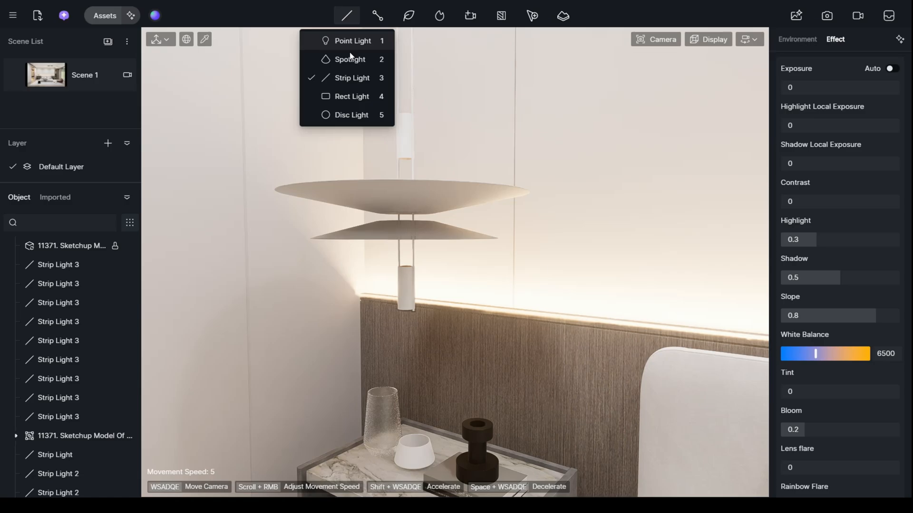
pyautogui.click(353, 114)
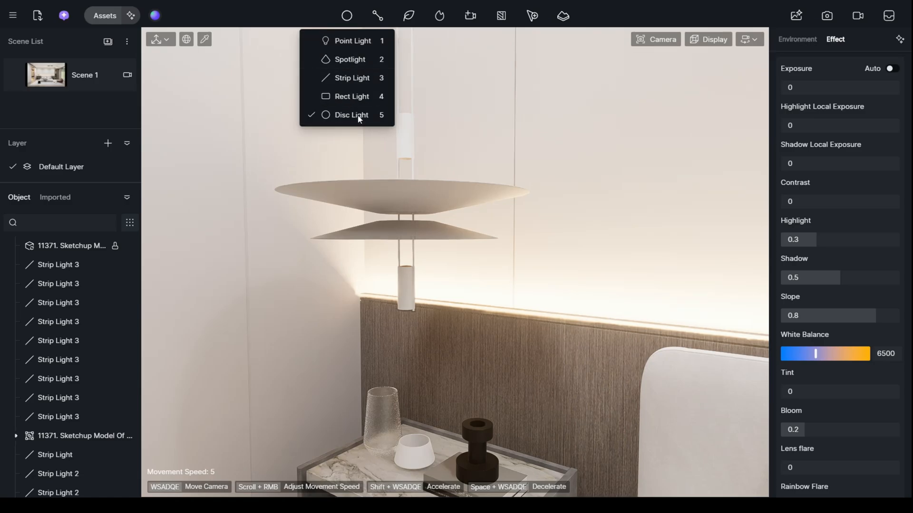
pyautogui.click(341, 20)
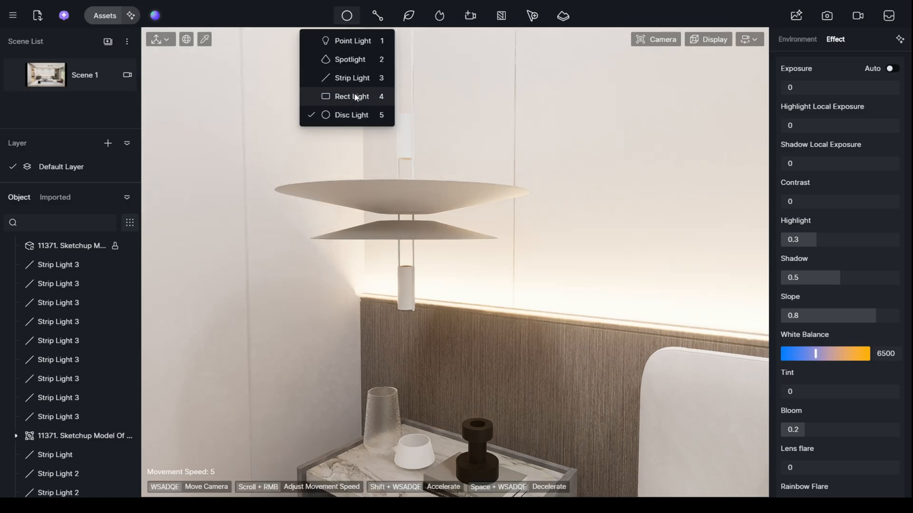
pyautogui.click(345, 45)
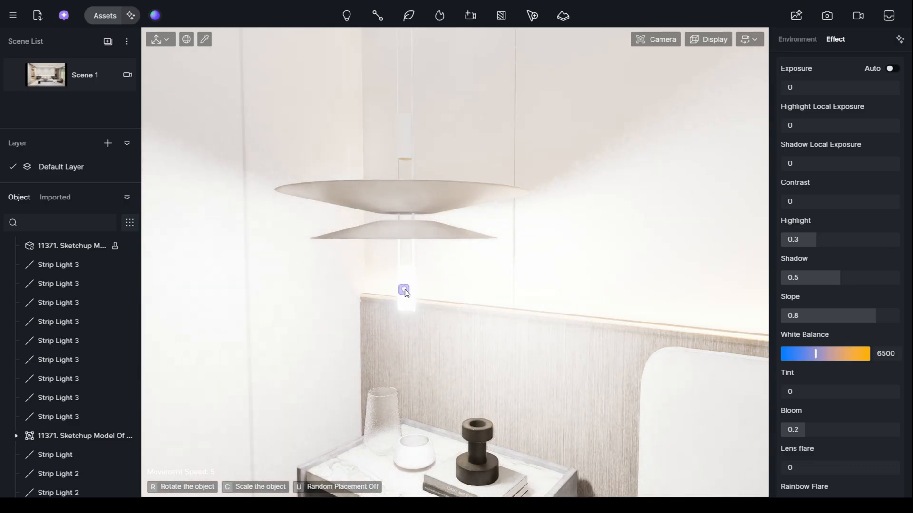
pyautogui.click(404, 292)
# - Try an intensity of 2 for the pendant's point light
pyautogui.moveTo(803, 296); pyautogui.dragTo(798, 299)
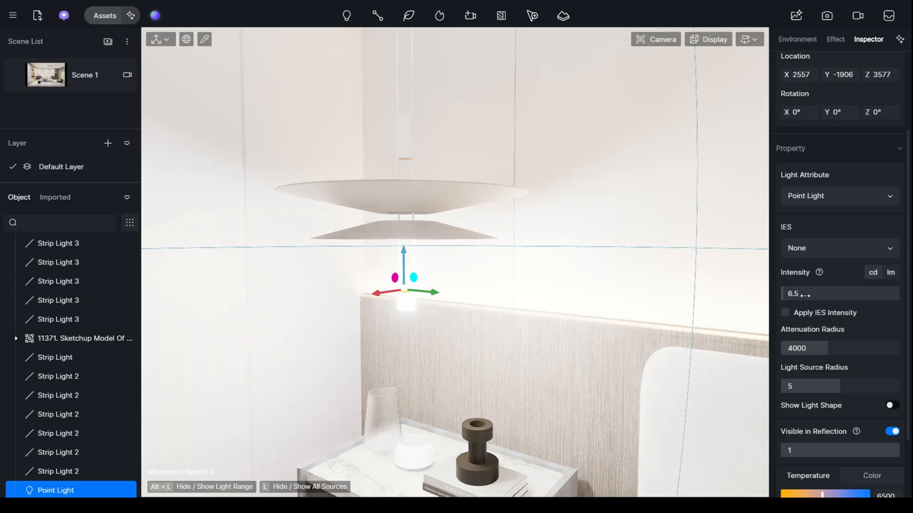
pyautogui.click(805, 294)
pyautogui.write('2')
pyautogui.press('Return')
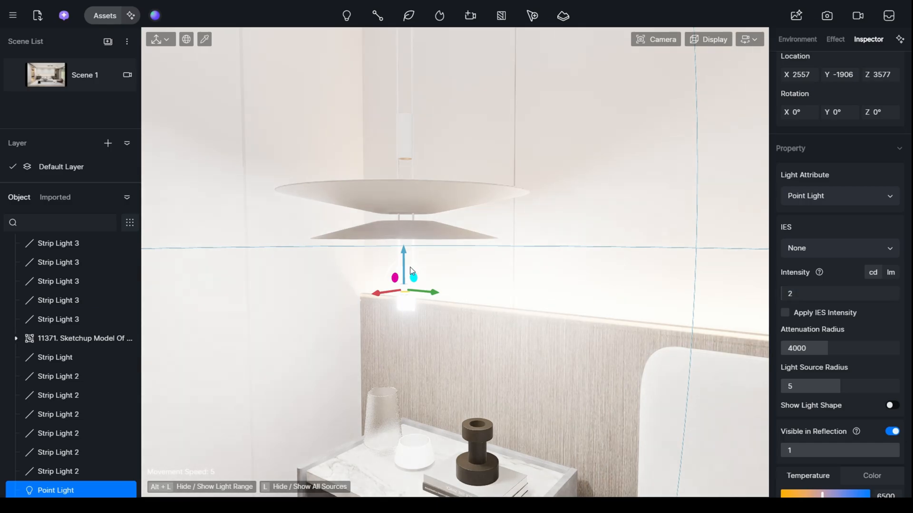
# - Return to the Scene 1 view and set the pendant point light's intensity to 1
pyautogui.click(45, 71)
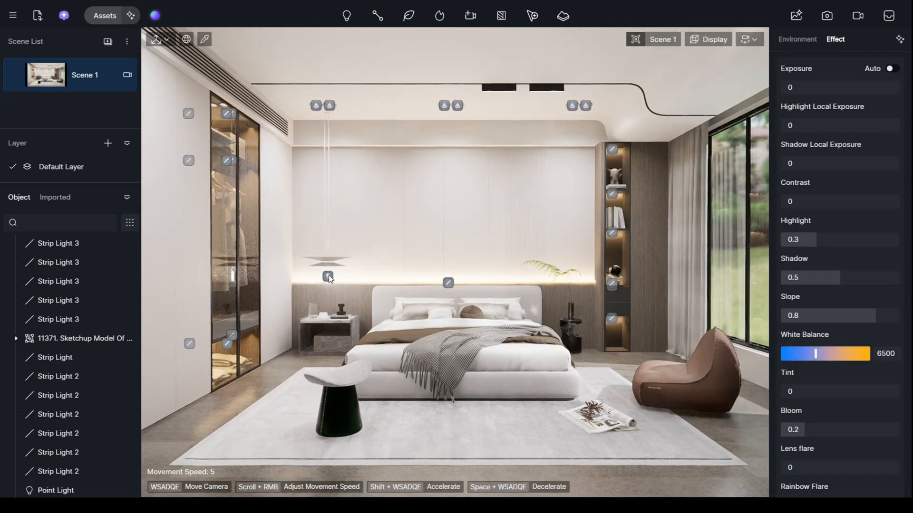
pyautogui.click(327, 277)
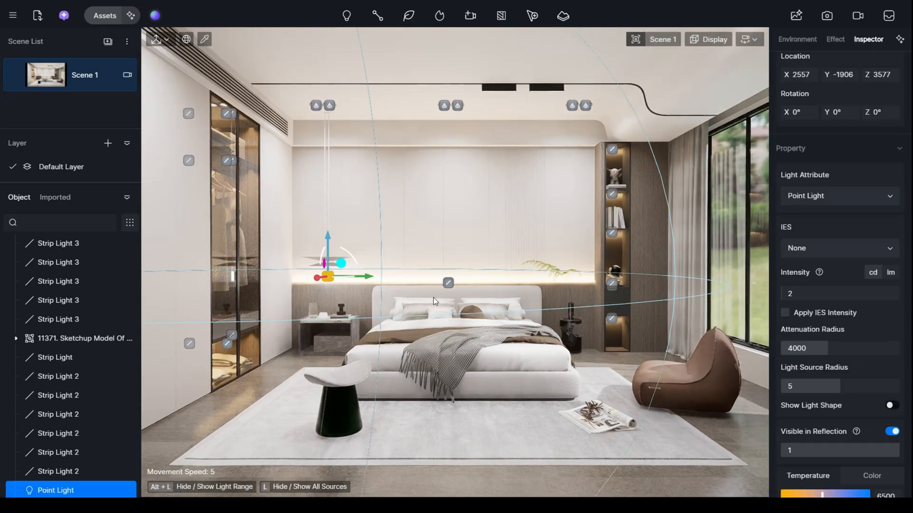
pyautogui.click(800, 292)
pyautogui.press('Return')
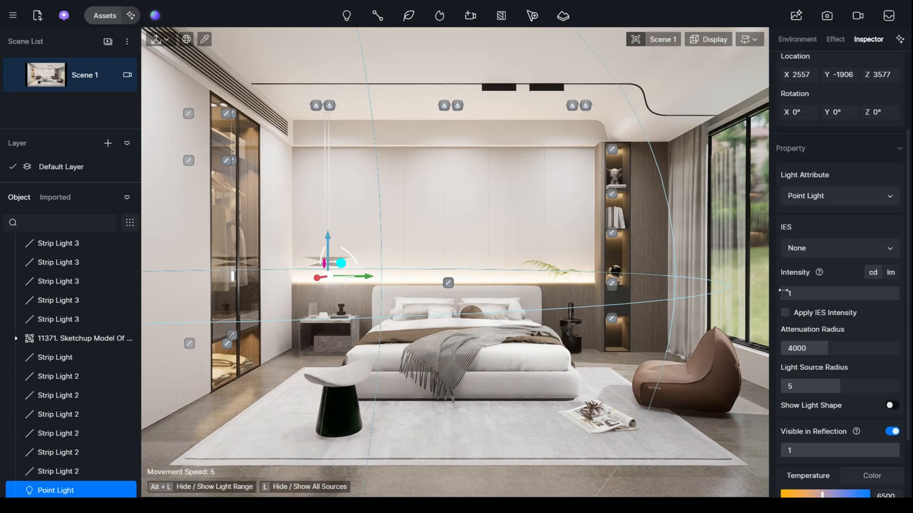
pyautogui.click(394, 344)
# - Raise the pendant's point light to Z 3633 and return to the Scene 1 view
pyautogui.scroll(8, 296, 323)
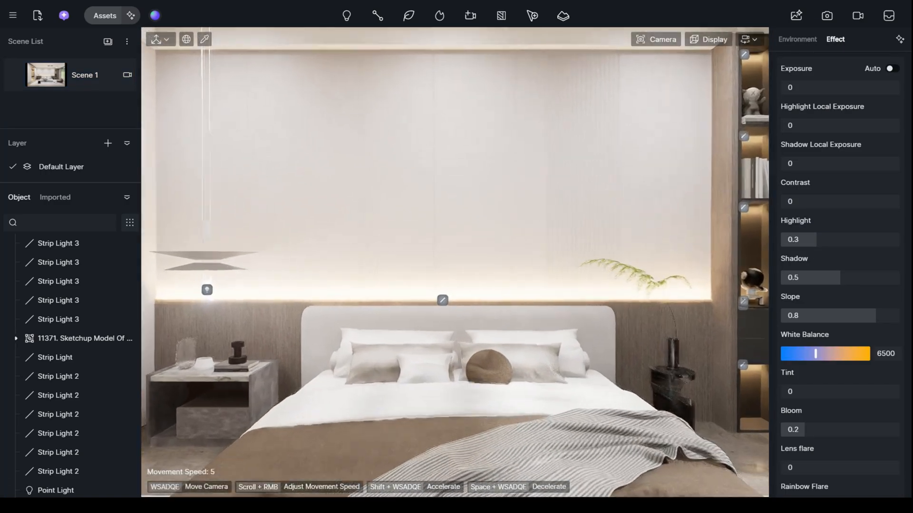
pyautogui.moveTo(287, 320); pyautogui.dragTo(308, 320, button='right')
pyautogui.scroll(4, 308, 321)
pyautogui.press('a')
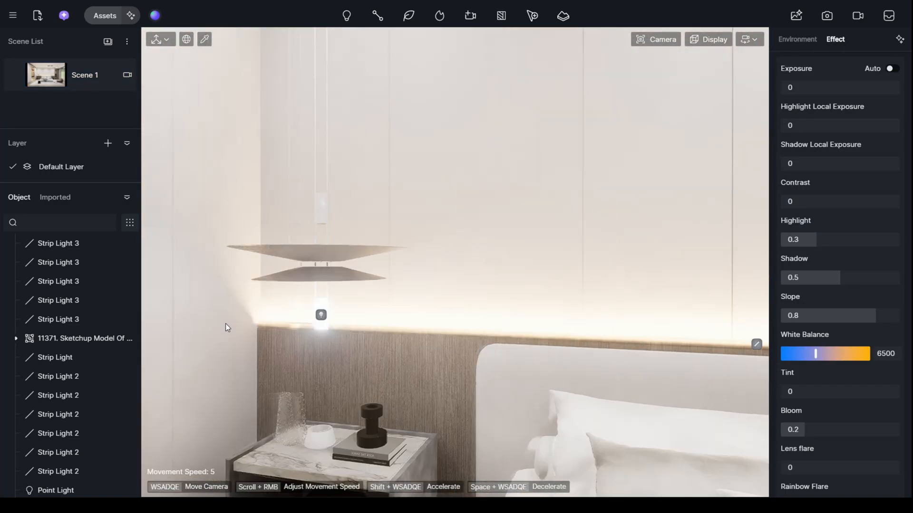
pyautogui.click(322, 316)
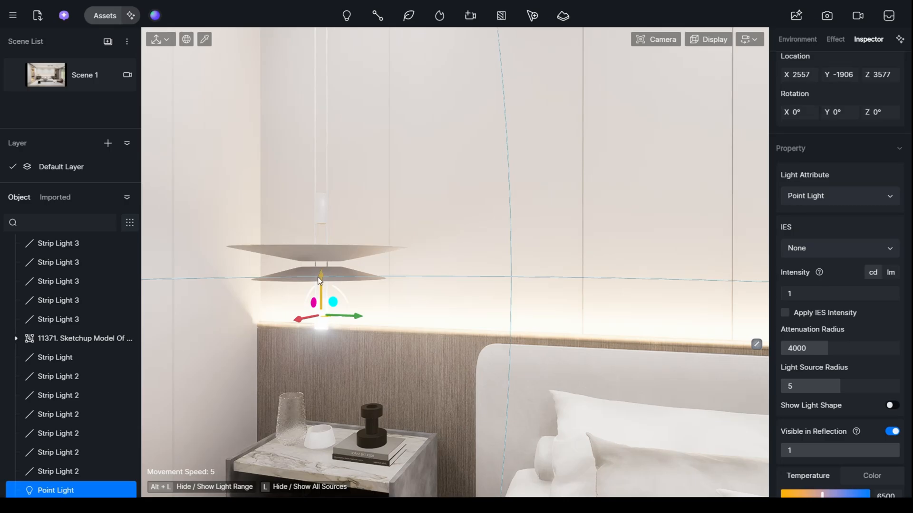
pyautogui.moveTo(317, 277); pyautogui.dragTo(324, 259)
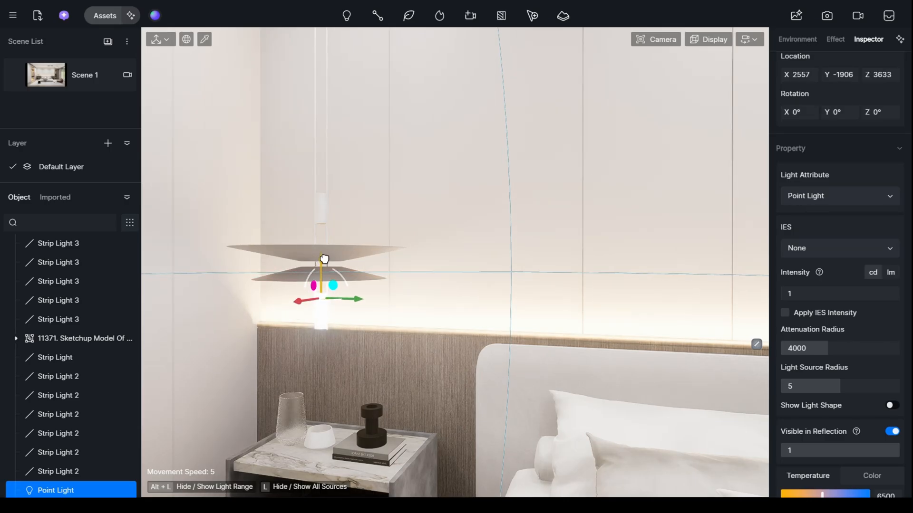
pyautogui.click(44, 72)
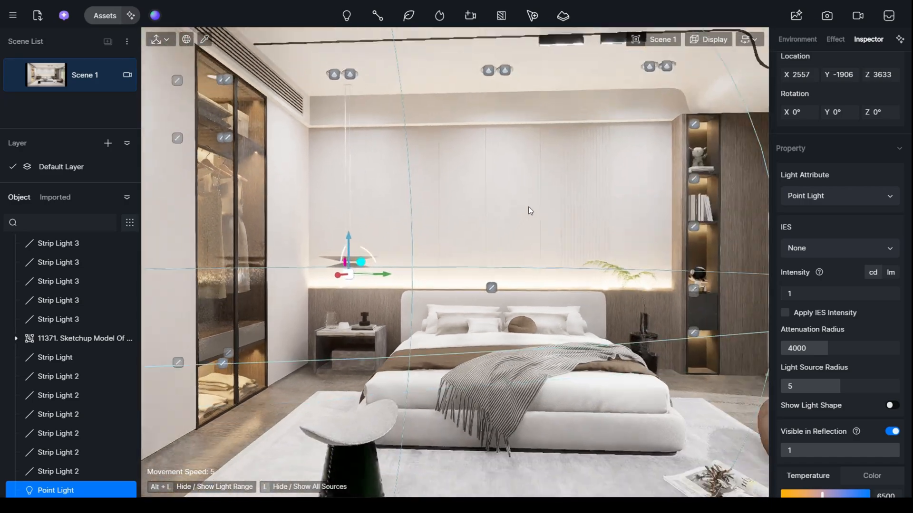
pyautogui.click(532, 208)
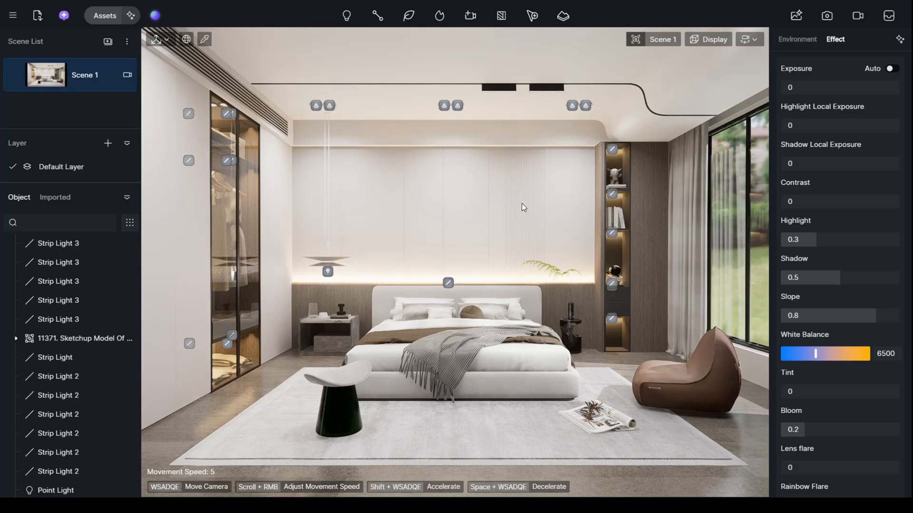
# - Set up an image render with a 16:9 aspect ratio and pull the camera back to frame the whole bedroom
pyautogui.click(127, 75)
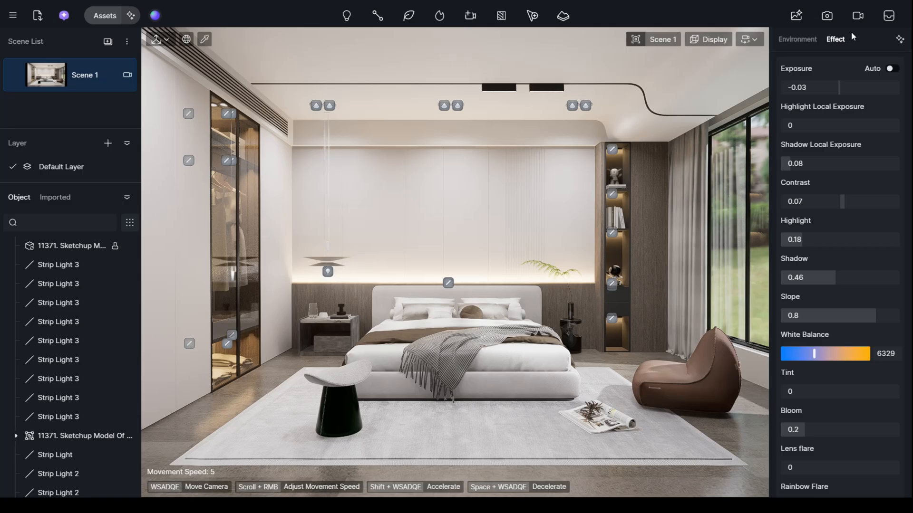
pyautogui.click(827, 16)
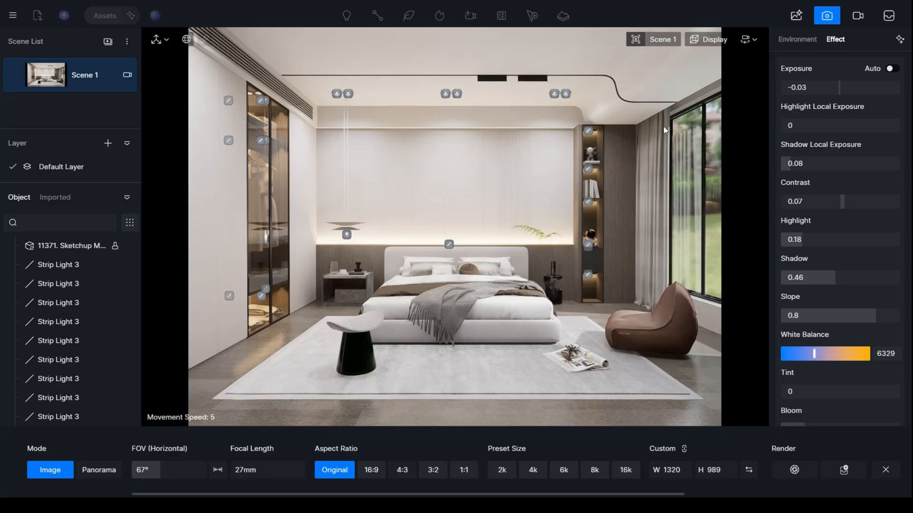
pyautogui.click(375, 471)
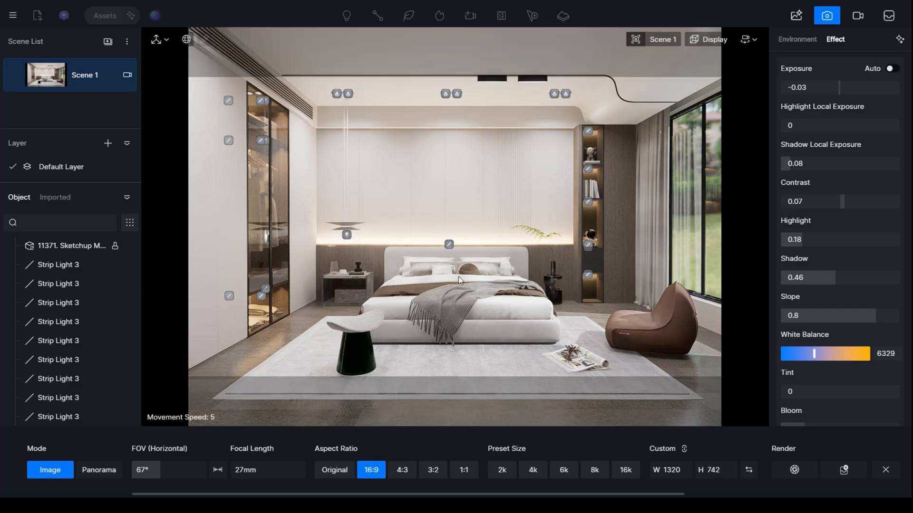
pyautogui.scroll(-2, 471, 255)
pyautogui.moveTo(470, 256); pyautogui.dragTo(472, 251, button='right')
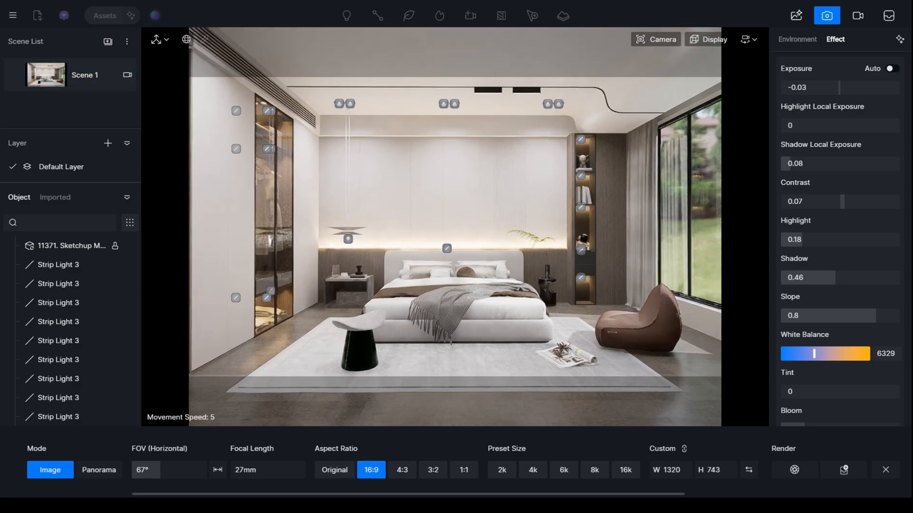
pyautogui.scroll(-2, 471, 252)
pyautogui.scroll(3, 471, 252)
pyautogui.scroll(-2, 471, 252)
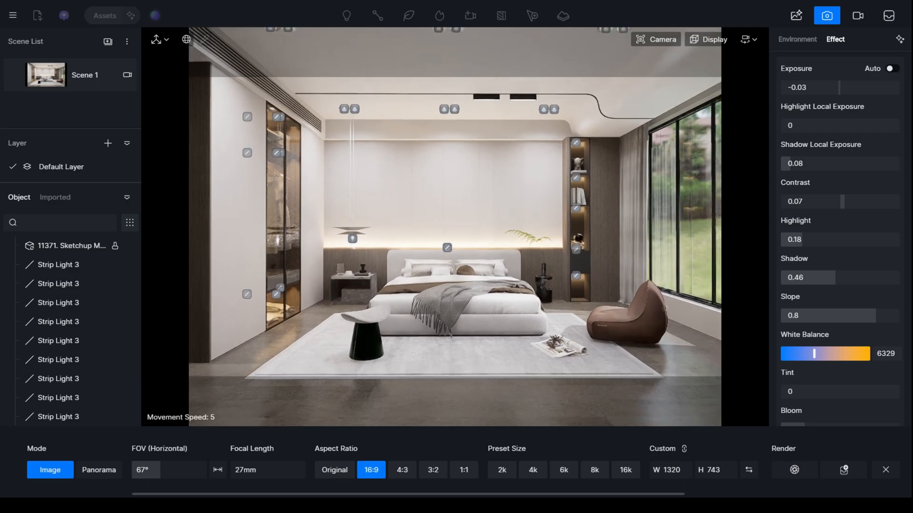
pyautogui.press('q')
pyautogui.press('e')
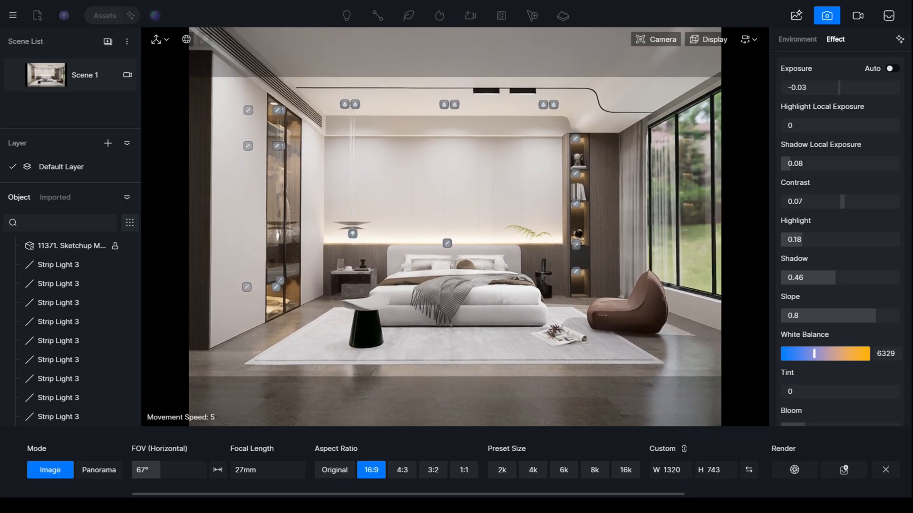
pyautogui.moveTo(469, 256); pyautogui.dragTo(470, 256, button='right')
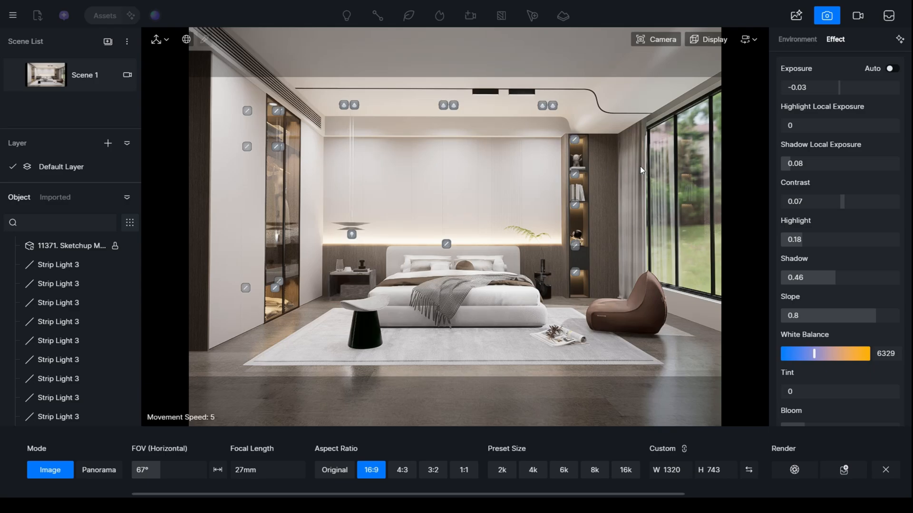
# - Save the project and leave the image render mode
pyautogui.hotkey('alt', 'Tab')
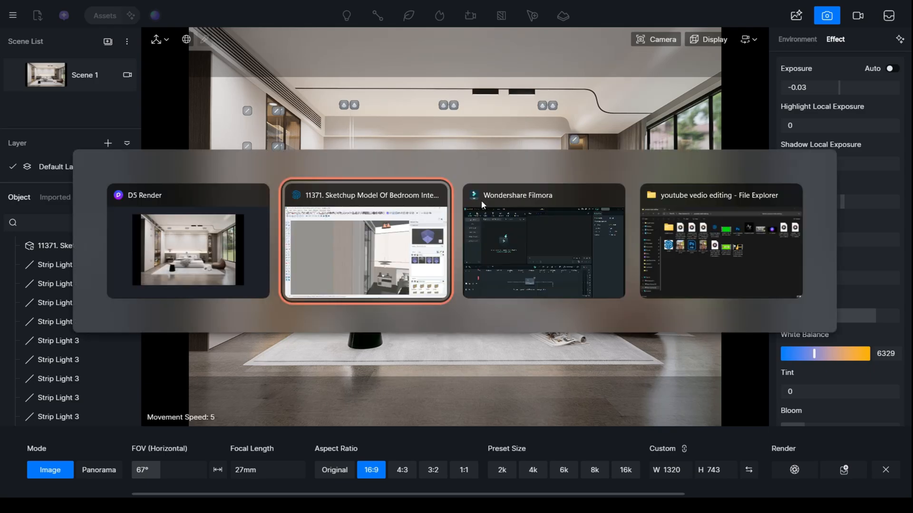
pyautogui.click(200, 234)
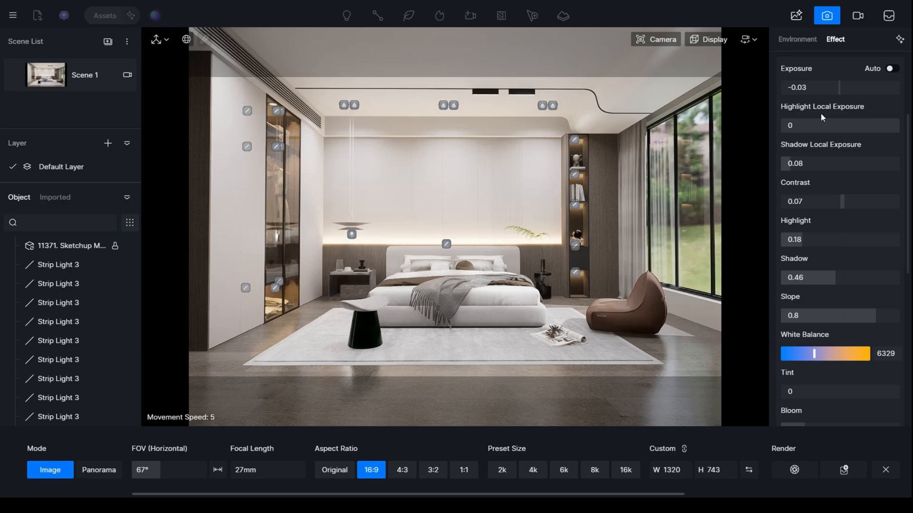
pyautogui.hotkey('ctrl', 's')
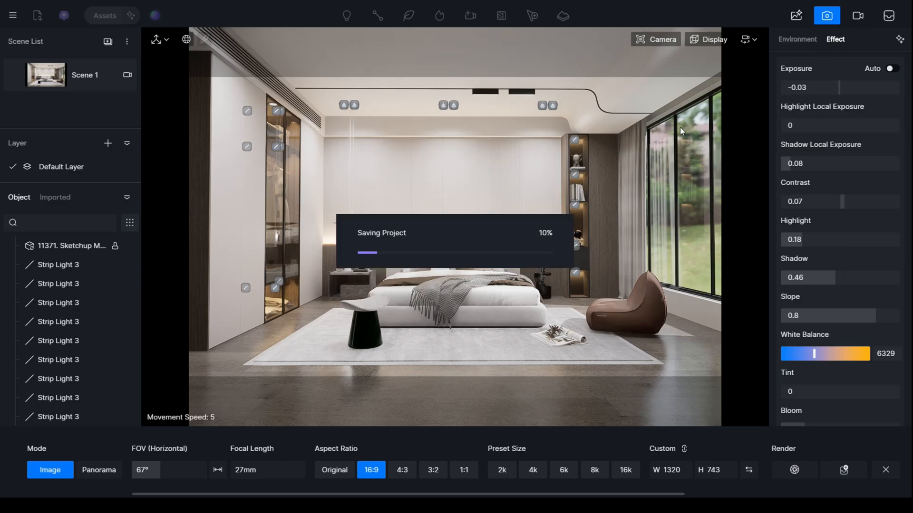
pyautogui.click(826, 15)
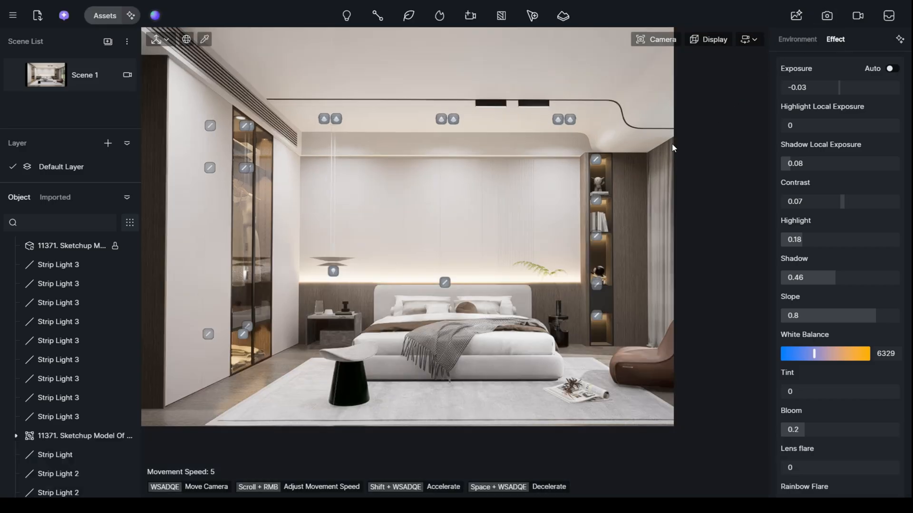
# - Switch to SketchUp and copy the curtain beside the shelving about 2' 3 3/4" along the window wall
pyautogui.hotkey('alt', 'Tab')
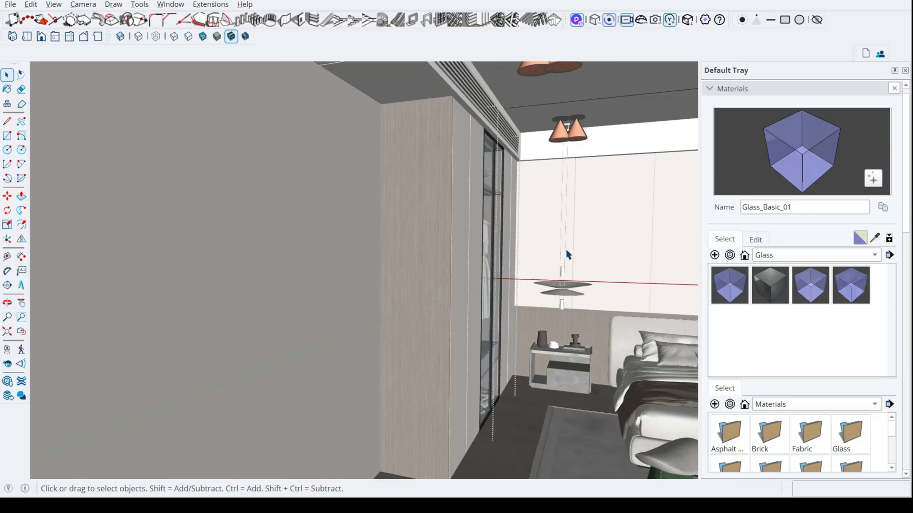
pyautogui.scroll(-5, 566, 251)
pyautogui.moveTo(565, 252)
pyautogui.mouseDown(button='middle')
pyautogui.moveTo(650, 279)
pyautogui.moveTo(552, 285)
pyautogui.mouseUp(button='middle')
pyautogui.scroll(6, 552, 285)
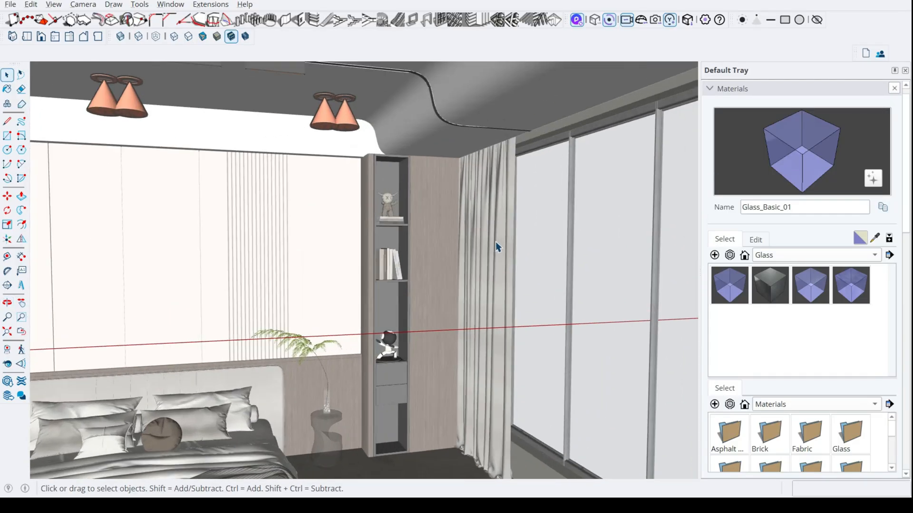
pyautogui.scroll(3, 499, 247)
pyautogui.scroll(2, 511, 190)
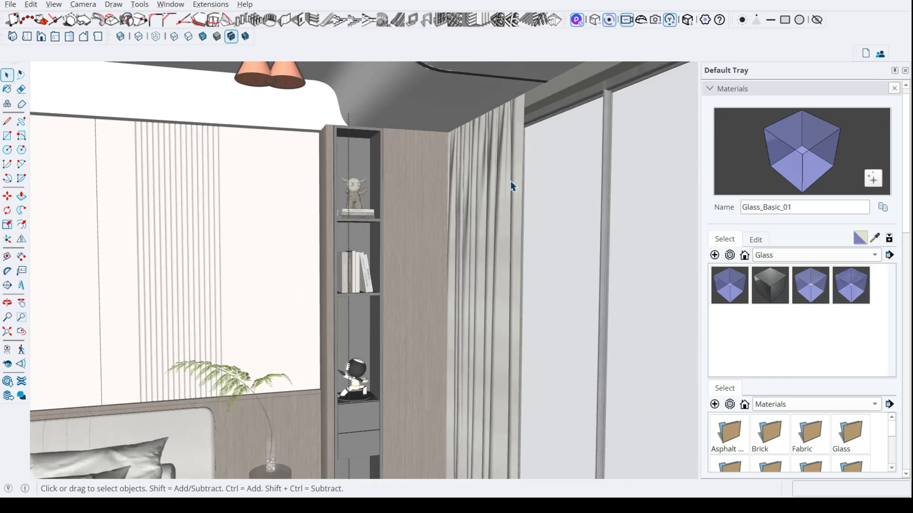
pyautogui.scroll(-2, 518, 176)
pyautogui.click(518, 161)
pyautogui.scroll(-2, 519, 158)
pyautogui.press('m')
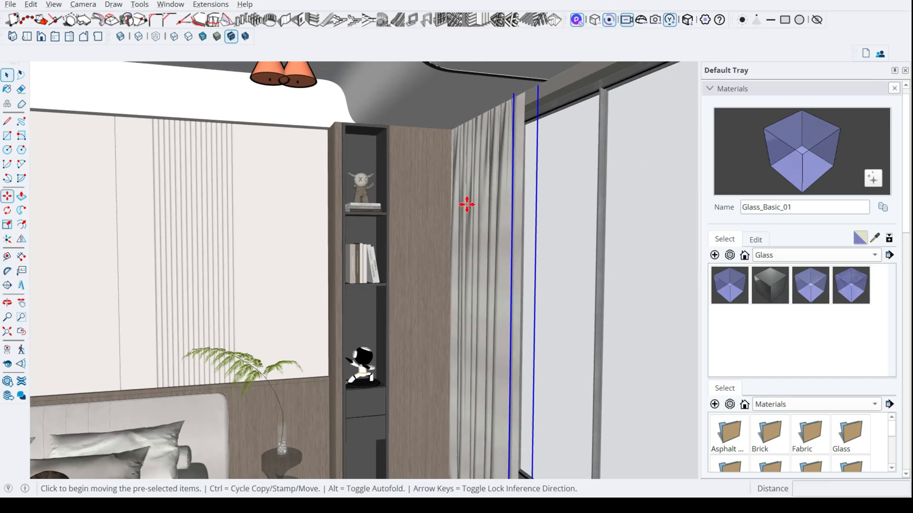
pyautogui.click(499, 207)
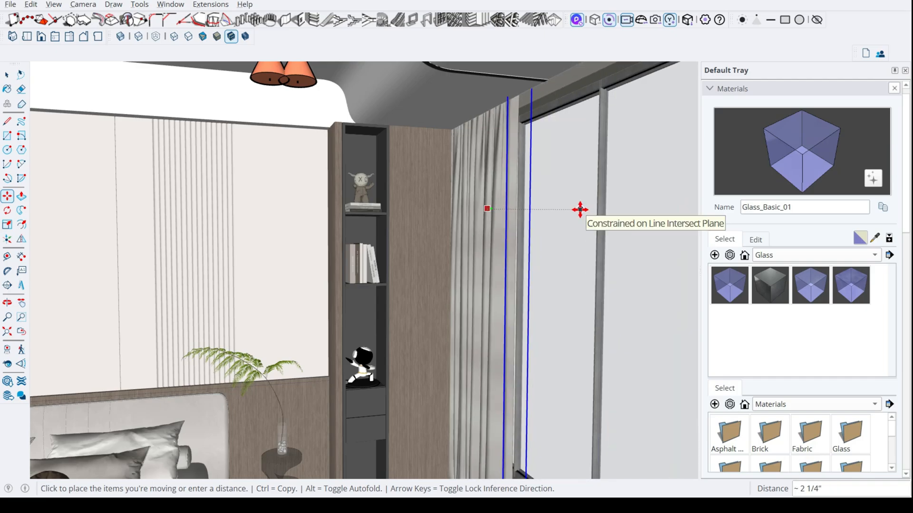
pyautogui.moveTo(580, 210); pyautogui.dragTo(678, 220, button='middle')
pyautogui.press('ctrl')
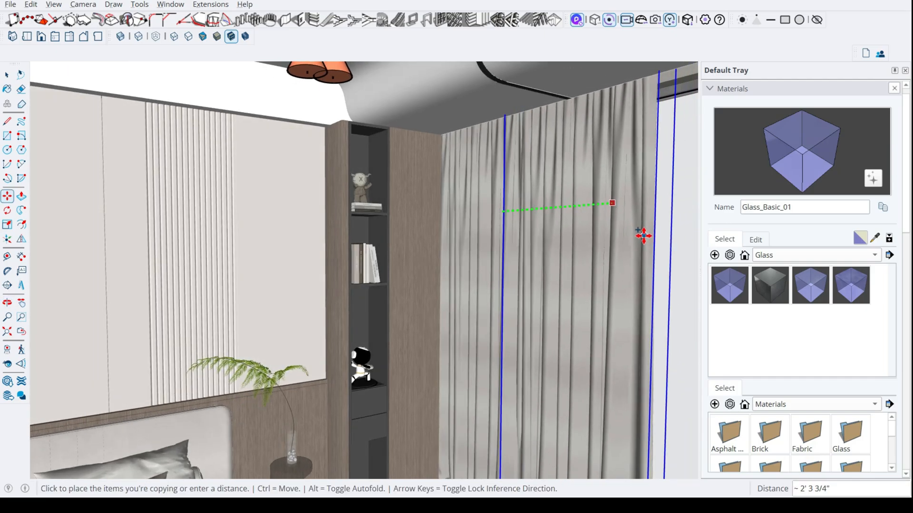
pyautogui.press('space')
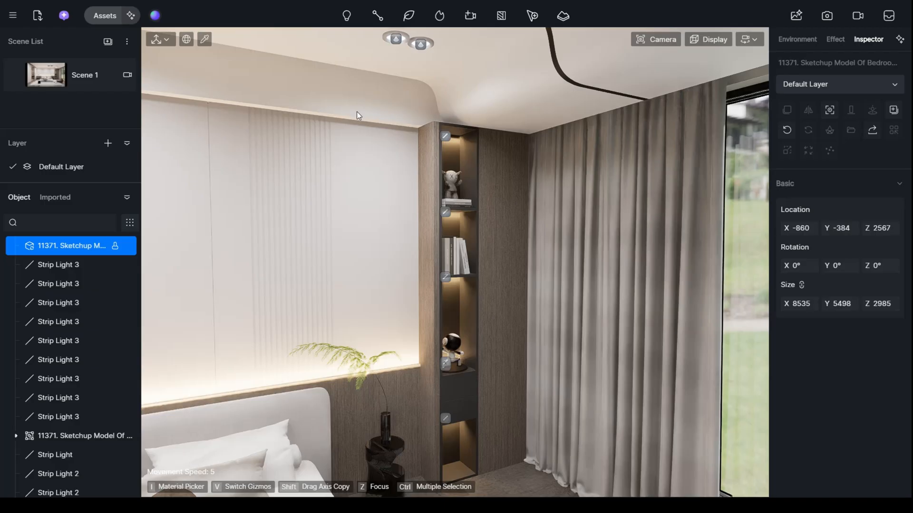
# - Switch to D5 Render, return to the Scene 1 view and reframe the whole bedroom in image render mode at 16:9
pyautogui.click(47, 76)
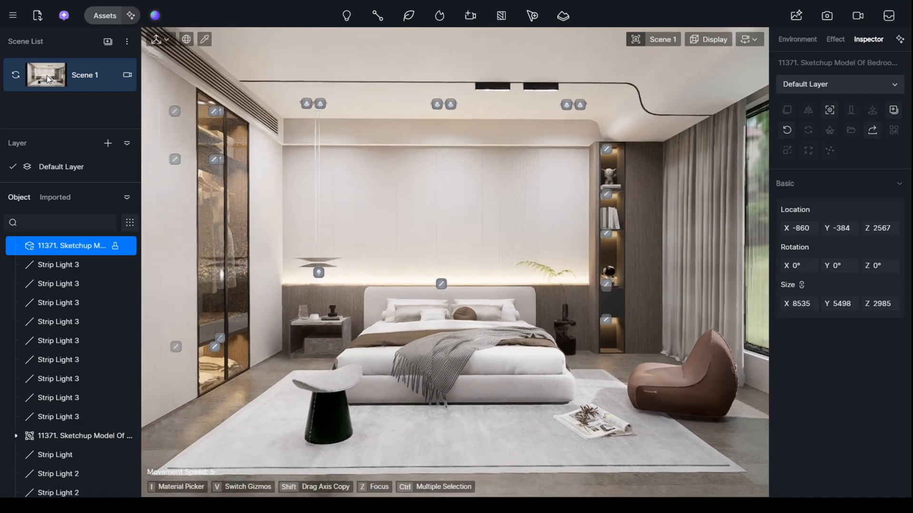
pyautogui.scroll(-2, 164, 87)
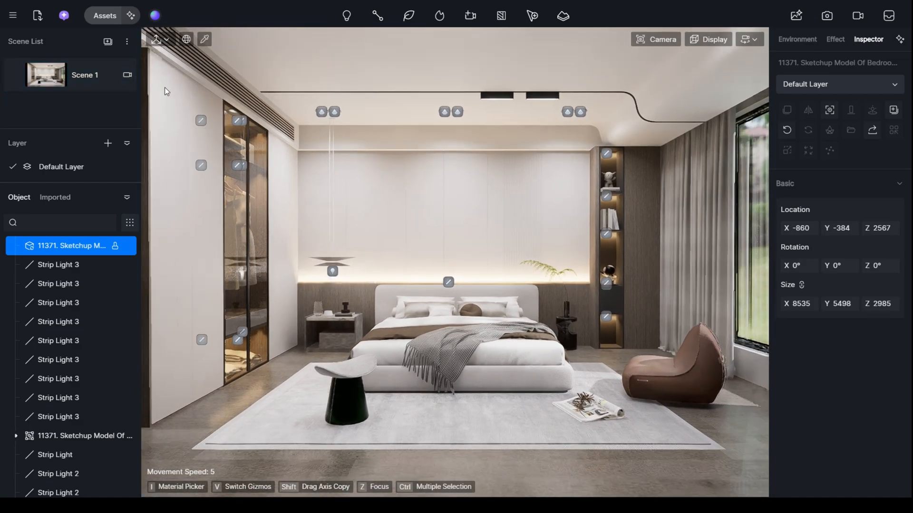
pyautogui.click(827, 15)
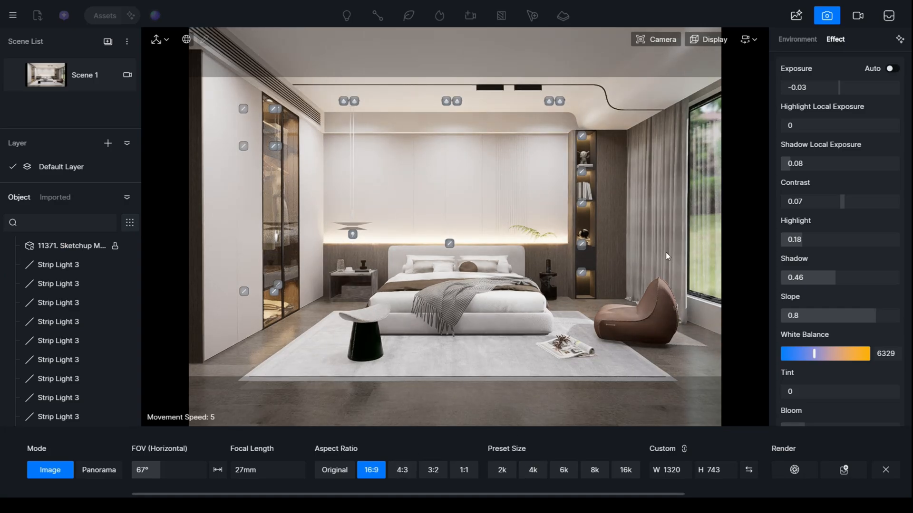
pyautogui.press('s')
pyautogui.press('w')
pyautogui.moveTo(407, 276); pyautogui.dragTo(406, 270, button='right')
pyautogui.press('s')
pyautogui.press('s')
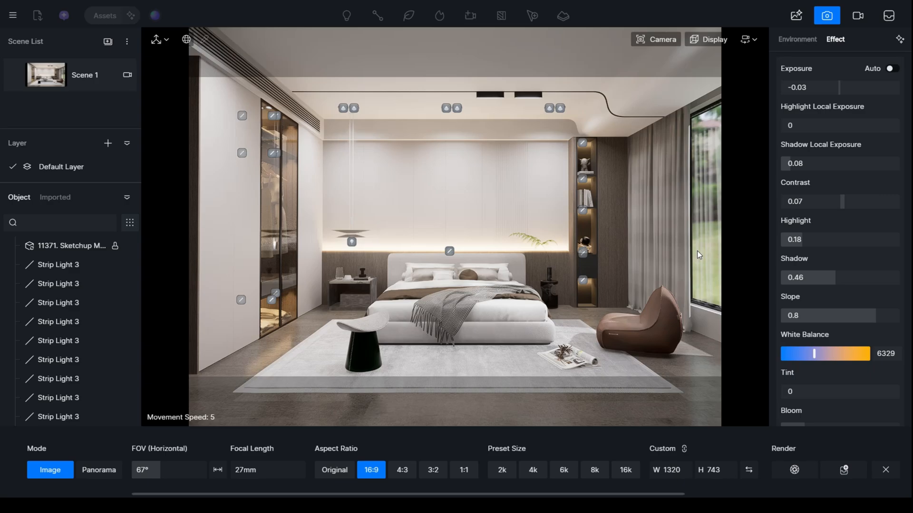
# - Select all the strip lights in the display shelving beside the curtain and set their intensity to 132
pyautogui.click(583, 211)
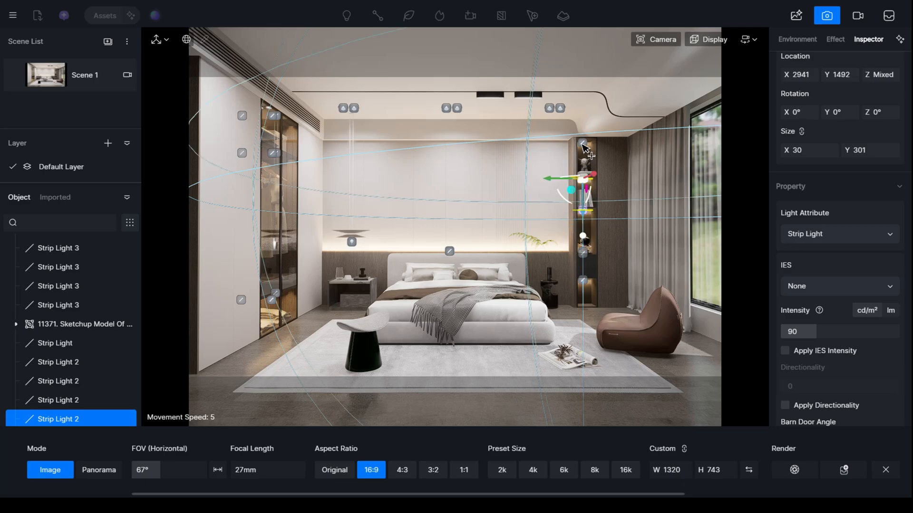
pyautogui.keyDown('shift'); pyautogui.click(584, 282); pyautogui.keyUp('shift')
pyautogui.keyDown('shift'); pyautogui.click(585, 282); pyautogui.keyUp('shift')
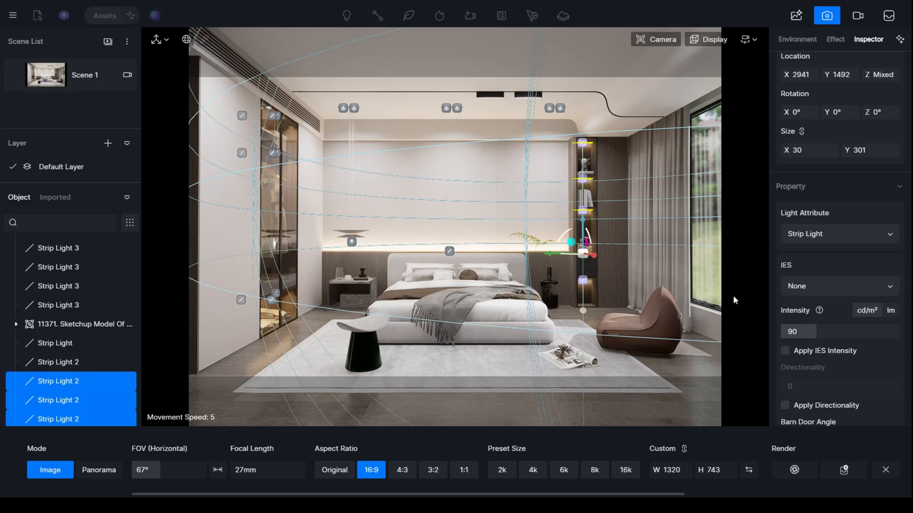
pyautogui.moveTo(813, 332); pyautogui.dragTo(826, 335)
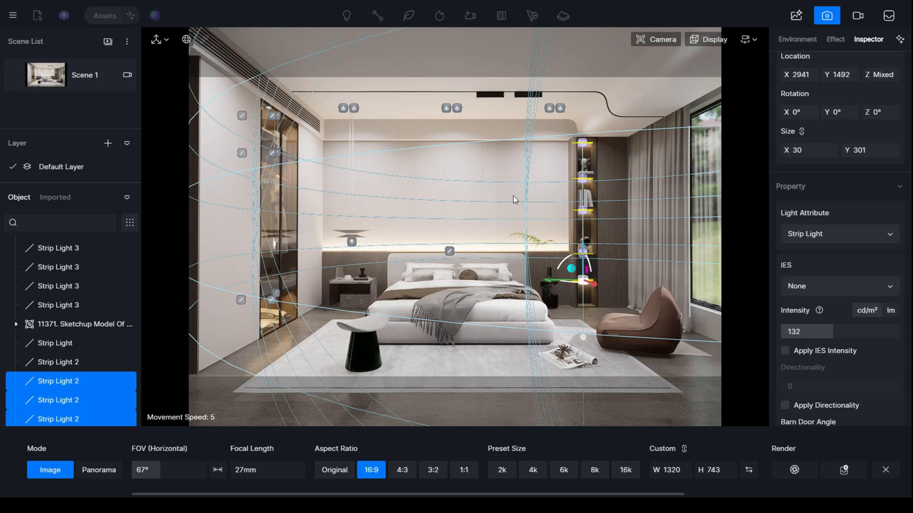
pyautogui.click(425, 182)
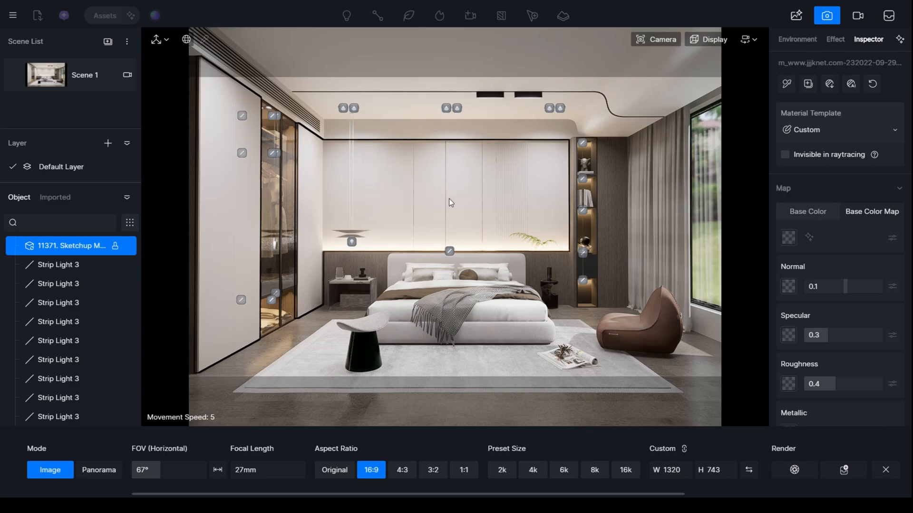
# - Shift the camera sideways to show more of the window and update Scene 1 with this view
pyautogui.press('d')
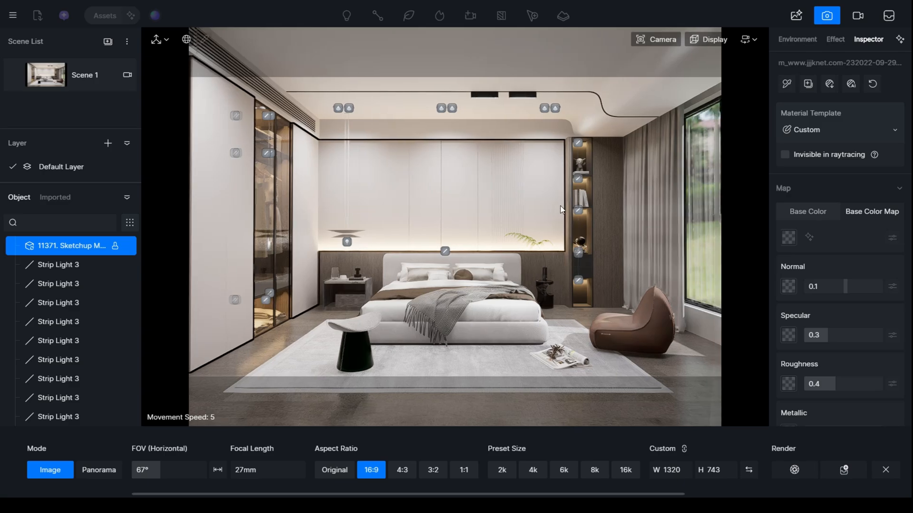
pyautogui.press('w')
pyautogui.press('a')
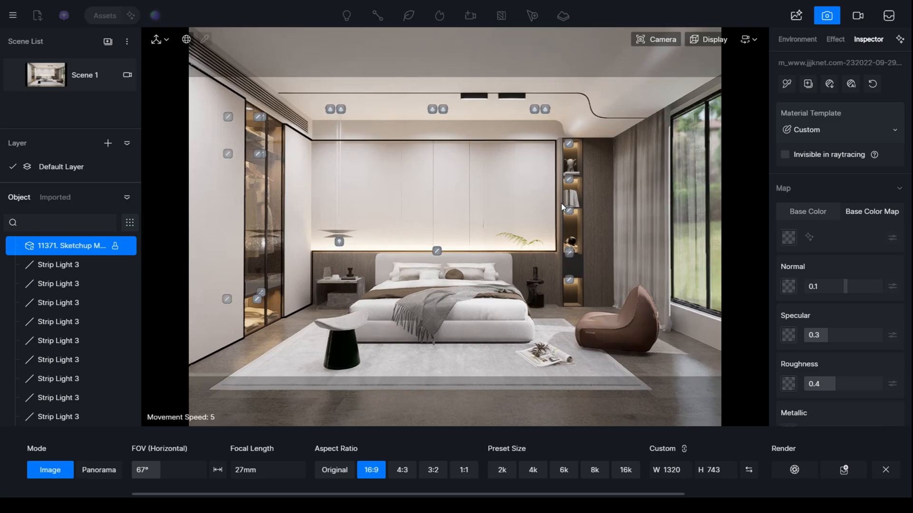
pyautogui.press('Escape')
pyautogui.click(16, 75)
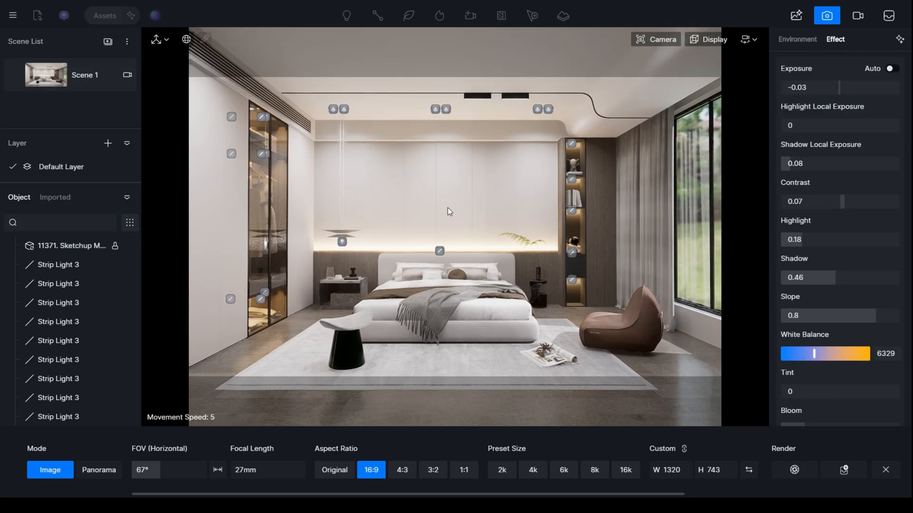
# - Set the image size to 4k and render it as the PNG Image(2) into the render folder of new bedroom
pyautogui.scroll(-1, 817, 358)
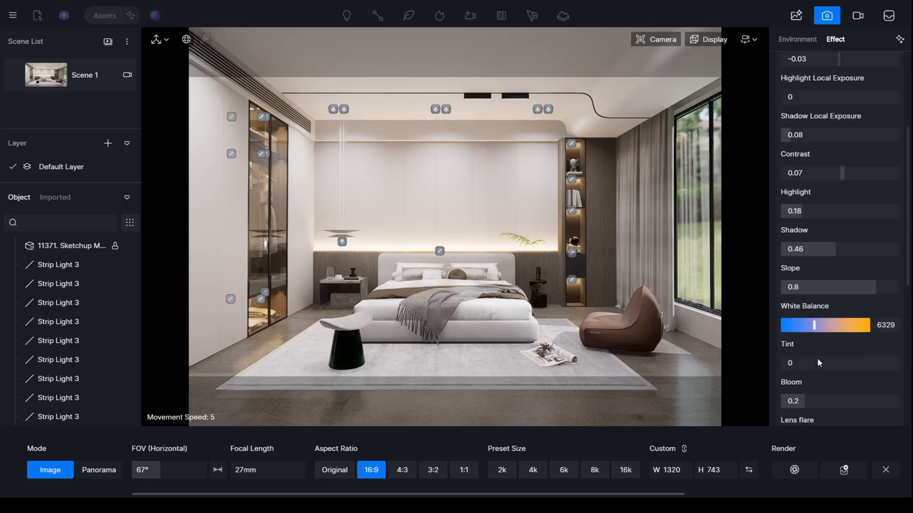
pyautogui.scroll(-4, 817, 358)
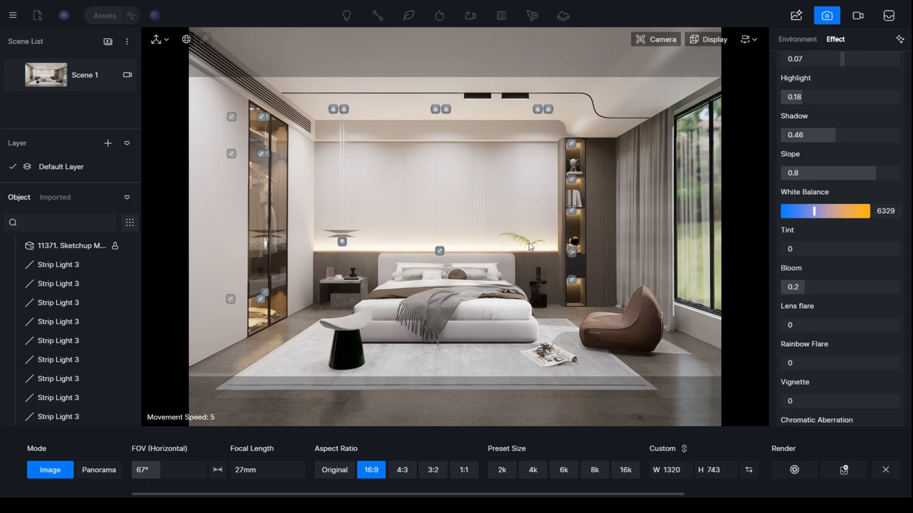
pyautogui.click(534, 470)
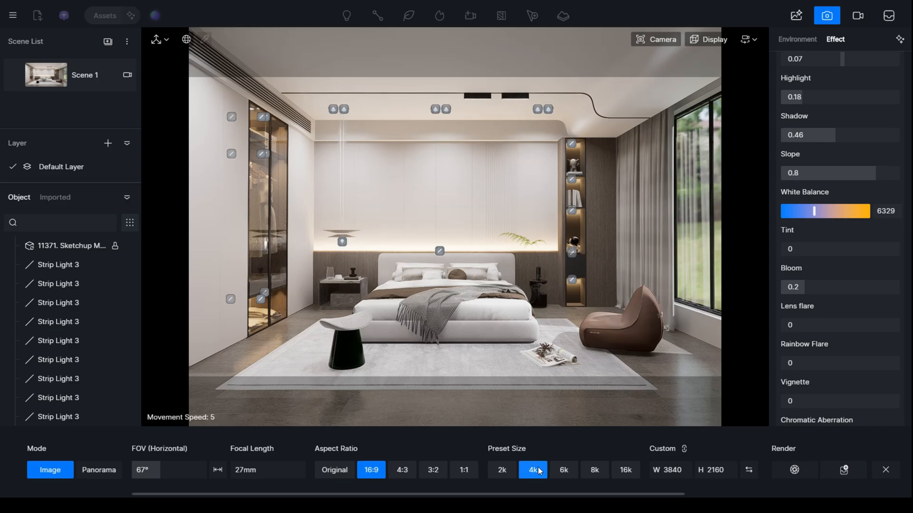
pyautogui.click(805, 471)
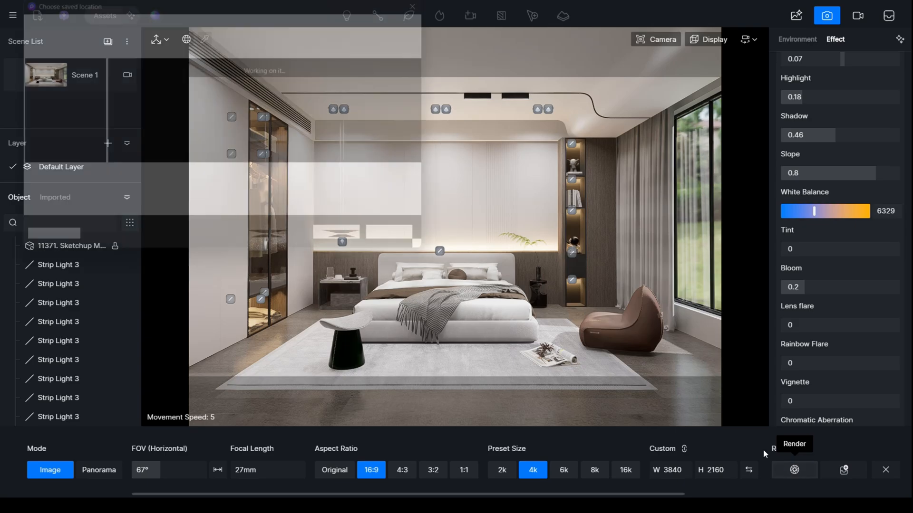
pyautogui.scroll(3, 59, 159)
pyautogui.scroll(-3, 58, 161)
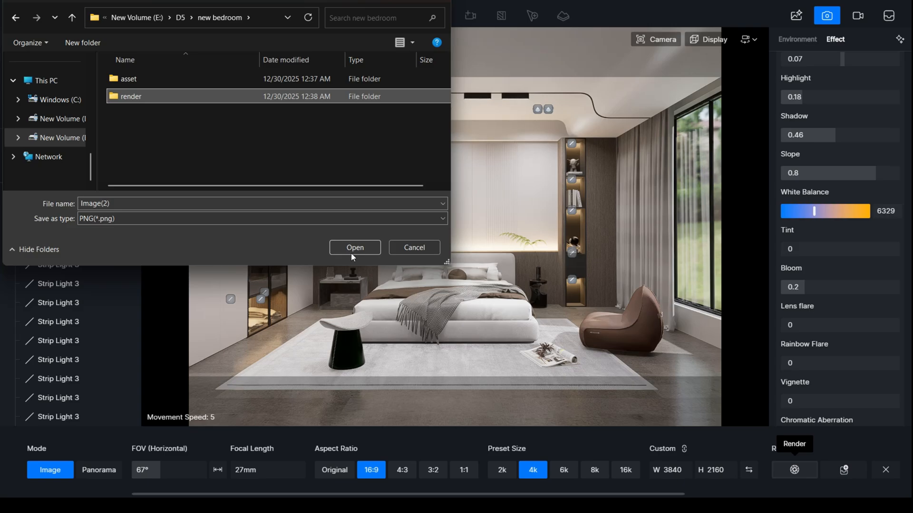
pyautogui.click(357, 247)
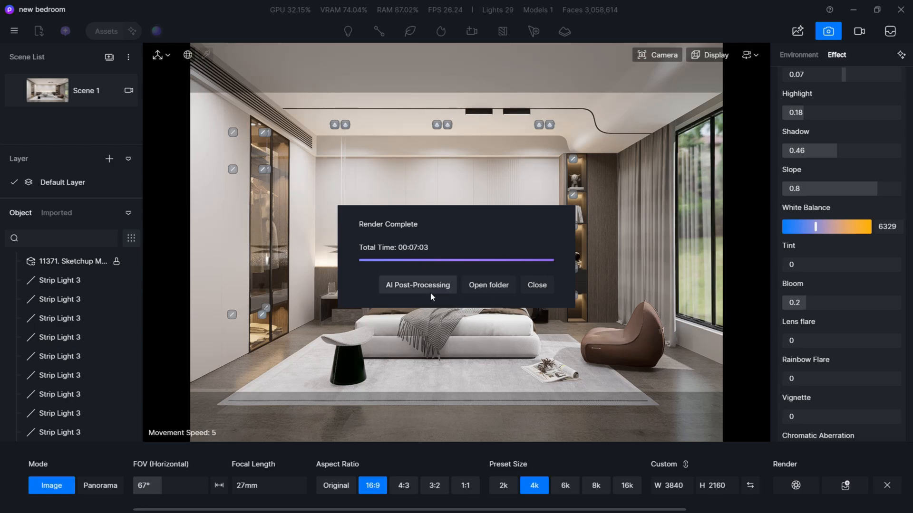
# - Open the rendered Image(2) from its output folder and examine the ceiling, shelving, curtain, lounge chair and bed up close
pyautogui.click(485, 287)
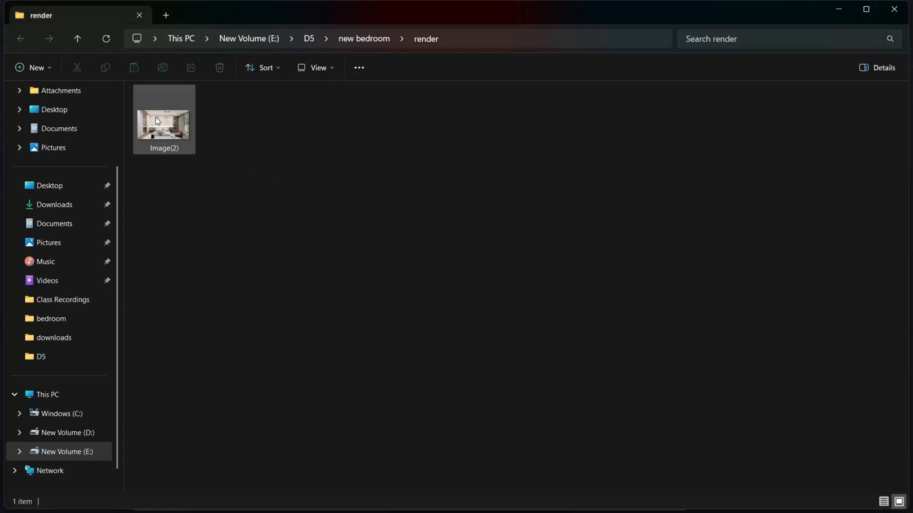
pyautogui.doubleClick(159, 116)
pyautogui.scroll(3, 519, 285)
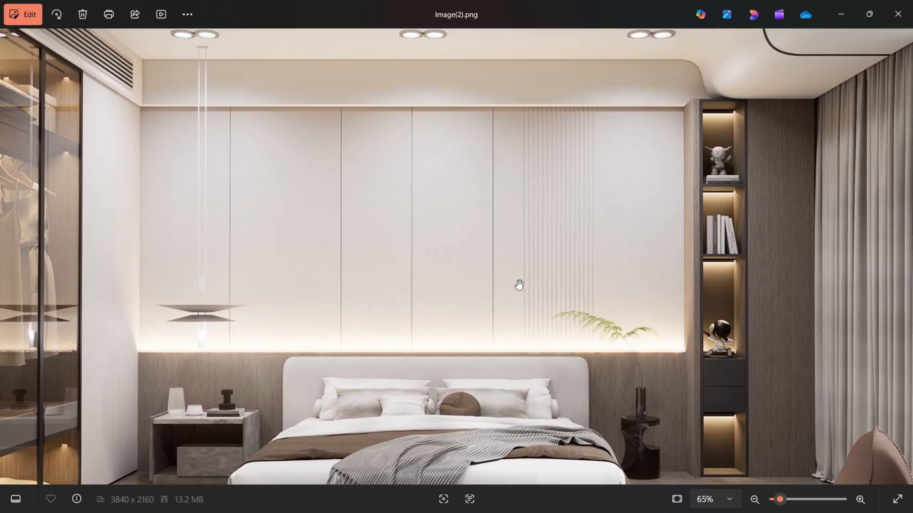
pyautogui.moveTo(595, 271); pyautogui.dragTo(554, 301)
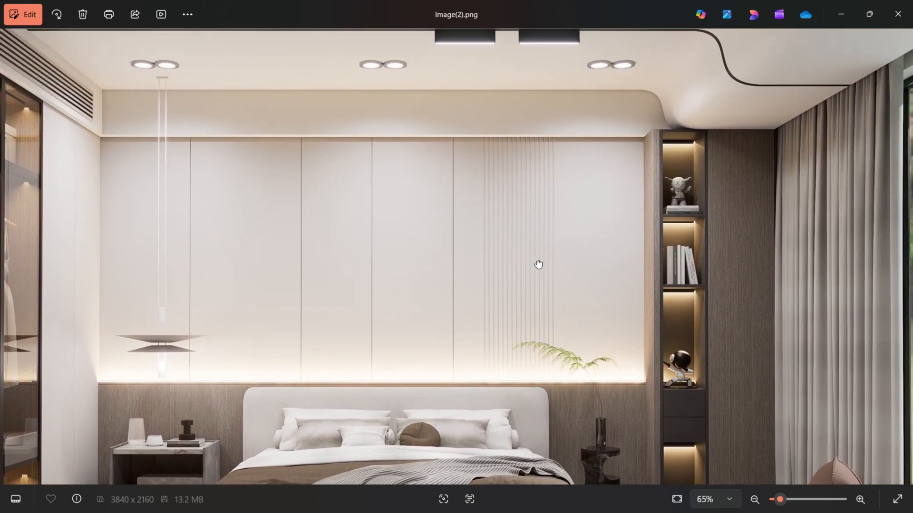
pyautogui.moveTo(533, 264); pyautogui.dragTo(485, 275)
pyautogui.moveTo(509, 316); pyautogui.dragTo(491, 233)
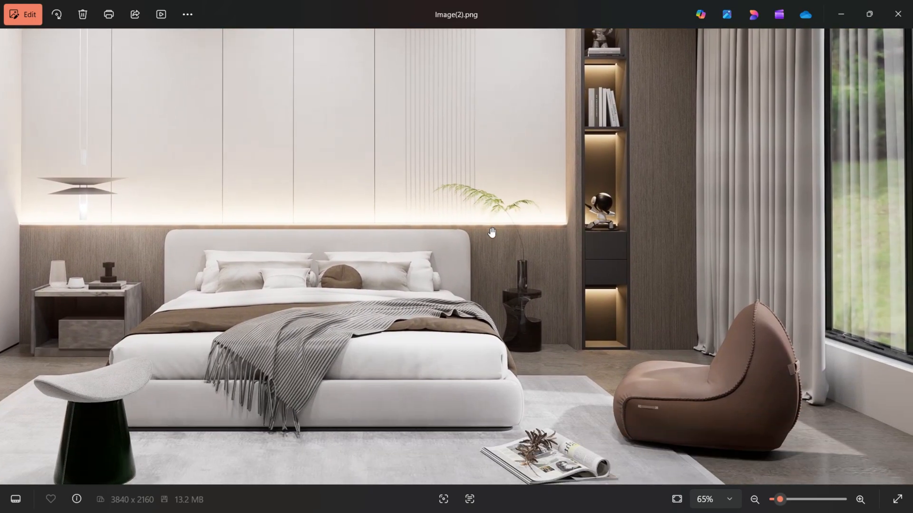
pyautogui.scroll(2, 623, 395)
pyautogui.moveTo(679, 396); pyautogui.dragTo(680, 336)
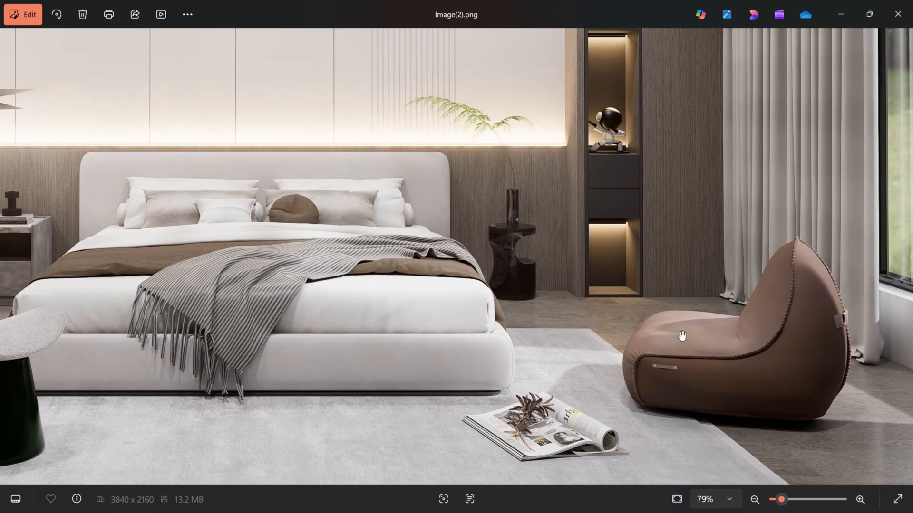
pyautogui.moveTo(740, 389); pyautogui.dragTo(677, 386)
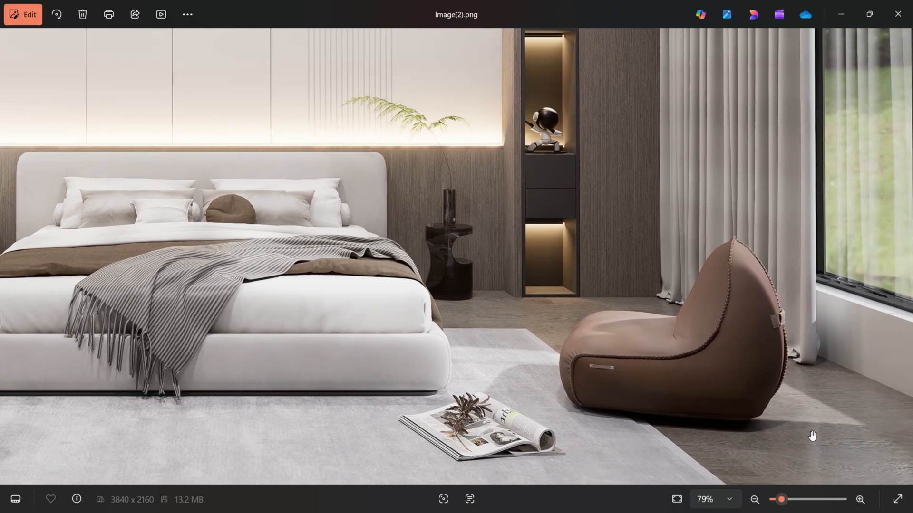
pyautogui.moveTo(612, 347); pyautogui.dragTo(639, 375)
pyautogui.moveTo(589, 305); pyautogui.dragTo(620, 350)
pyautogui.scroll(3, 186, 223)
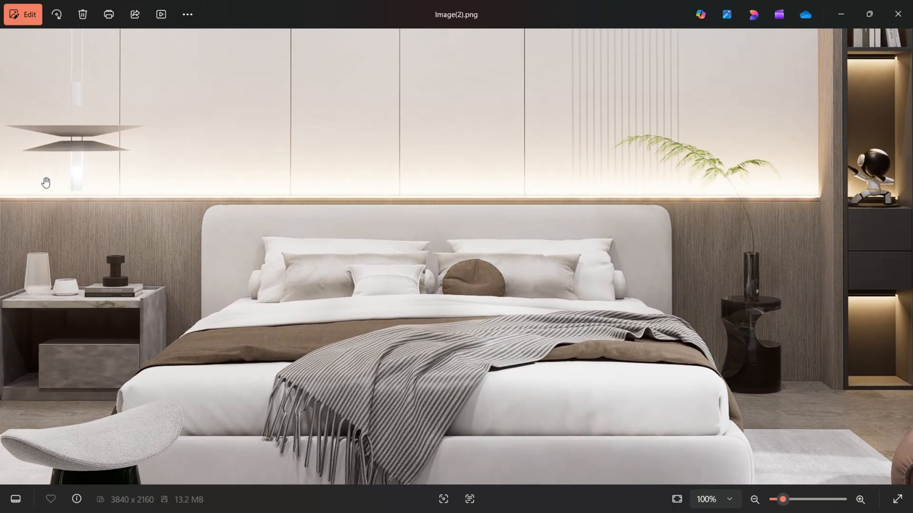
# - Examine the wall panels, glass wardrobe and pendant light in the render at close range
pyautogui.scroll(-1, 494, 179)
pyautogui.moveTo(625, 204); pyautogui.dragTo(634, 328)
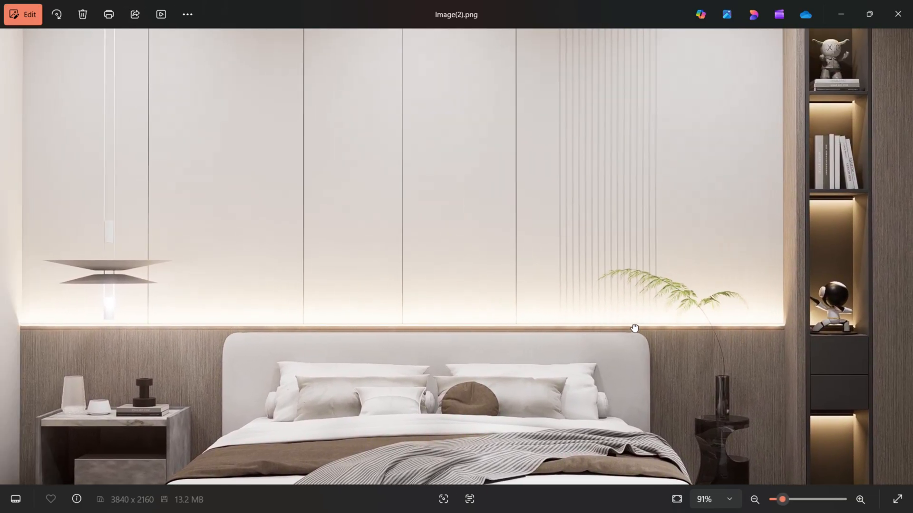
pyautogui.moveTo(383, 326); pyautogui.dragTo(603, 304)
pyautogui.moveTo(420, 277); pyautogui.dragTo(468, 308)
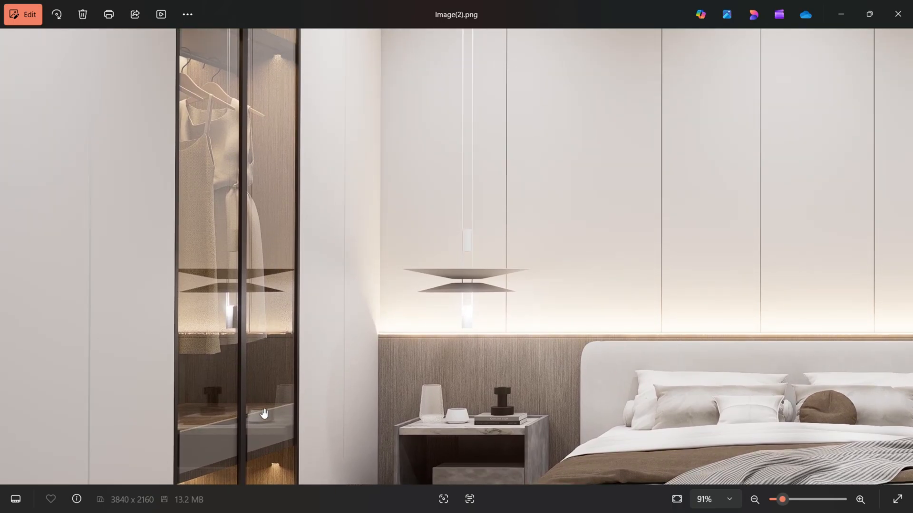
pyautogui.moveTo(264, 414); pyautogui.dragTo(265, 399)
pyautogui.scroll(4, 270, 295)
pyautogui.moveTo(277, 249); pyautogui.dragTo(293, 345)
pyautogui.scroll(-4, 273, 208)
pyautogui.moveTo(469, 270); pyautogui.dragTo(375, 121)
pyautogui.scroll(8, 428, 330)
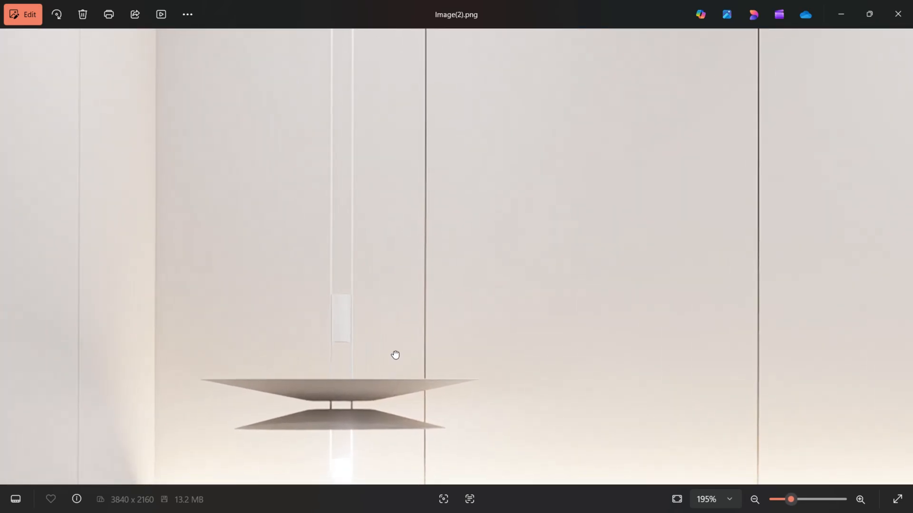
pyautogui.moveTo(394, 374); pyautogui.dragTo(365, 199)
pyautogui.moveTo(569, 240); pyautogui.dragTo(401, 388)
# - Examine the bedside table and bedding in the render, then review the whole image
pyautogui.scroll(-2, 469, 263)
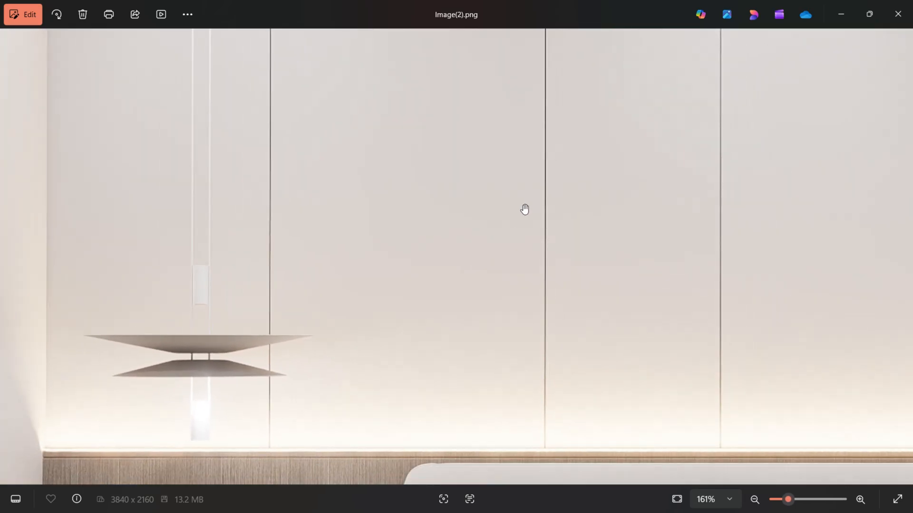
pyautogui.scroll(-4, 500, 244)
pyautogui.moveTo(442, 260); pyautogui.dragTo(436, 173)
pyautogui.scroll(5, 352, 356)
pyautogui.moveTo(322, 370); pyautogui.dragTo(333, 249)
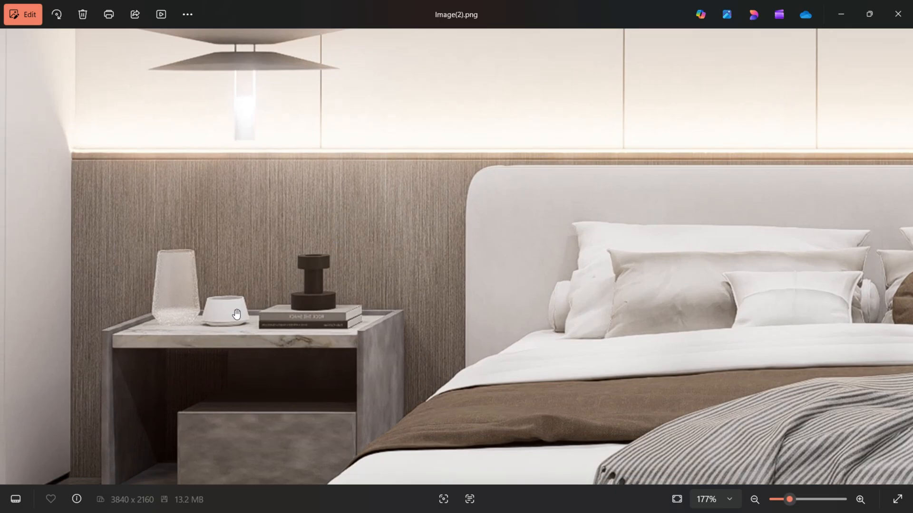
pyautogui.scroll(-10, 236, 314)
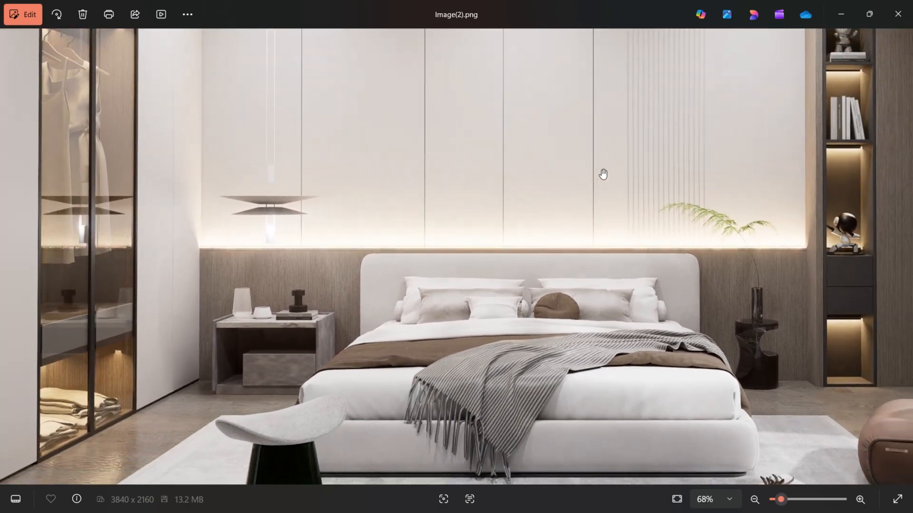
pyautogui.scroll(-1, 565, 249)
pyautogui.scroll(-2, 550, 212)
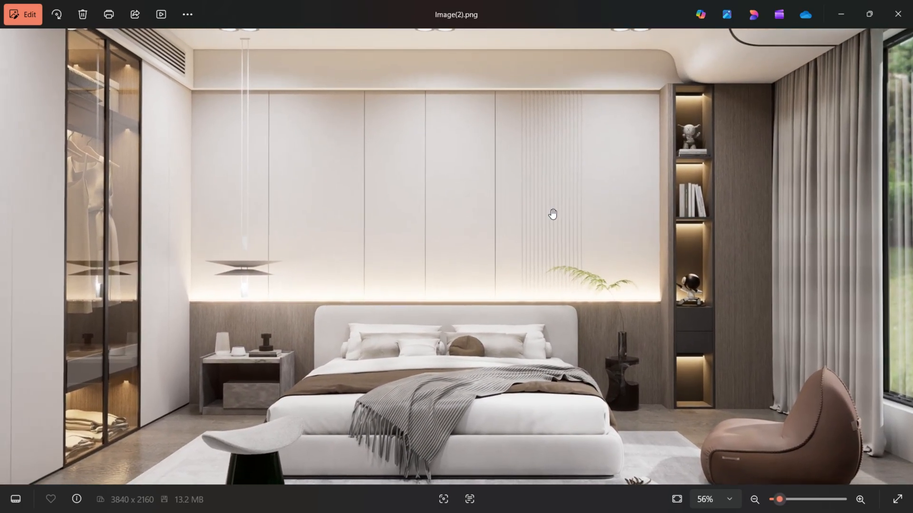
pyautogui.scroll(-2, 537, 214)
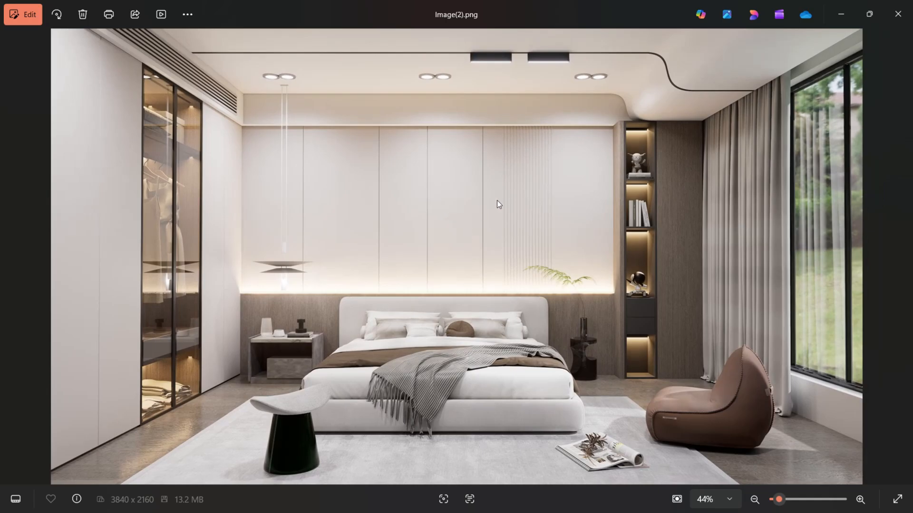